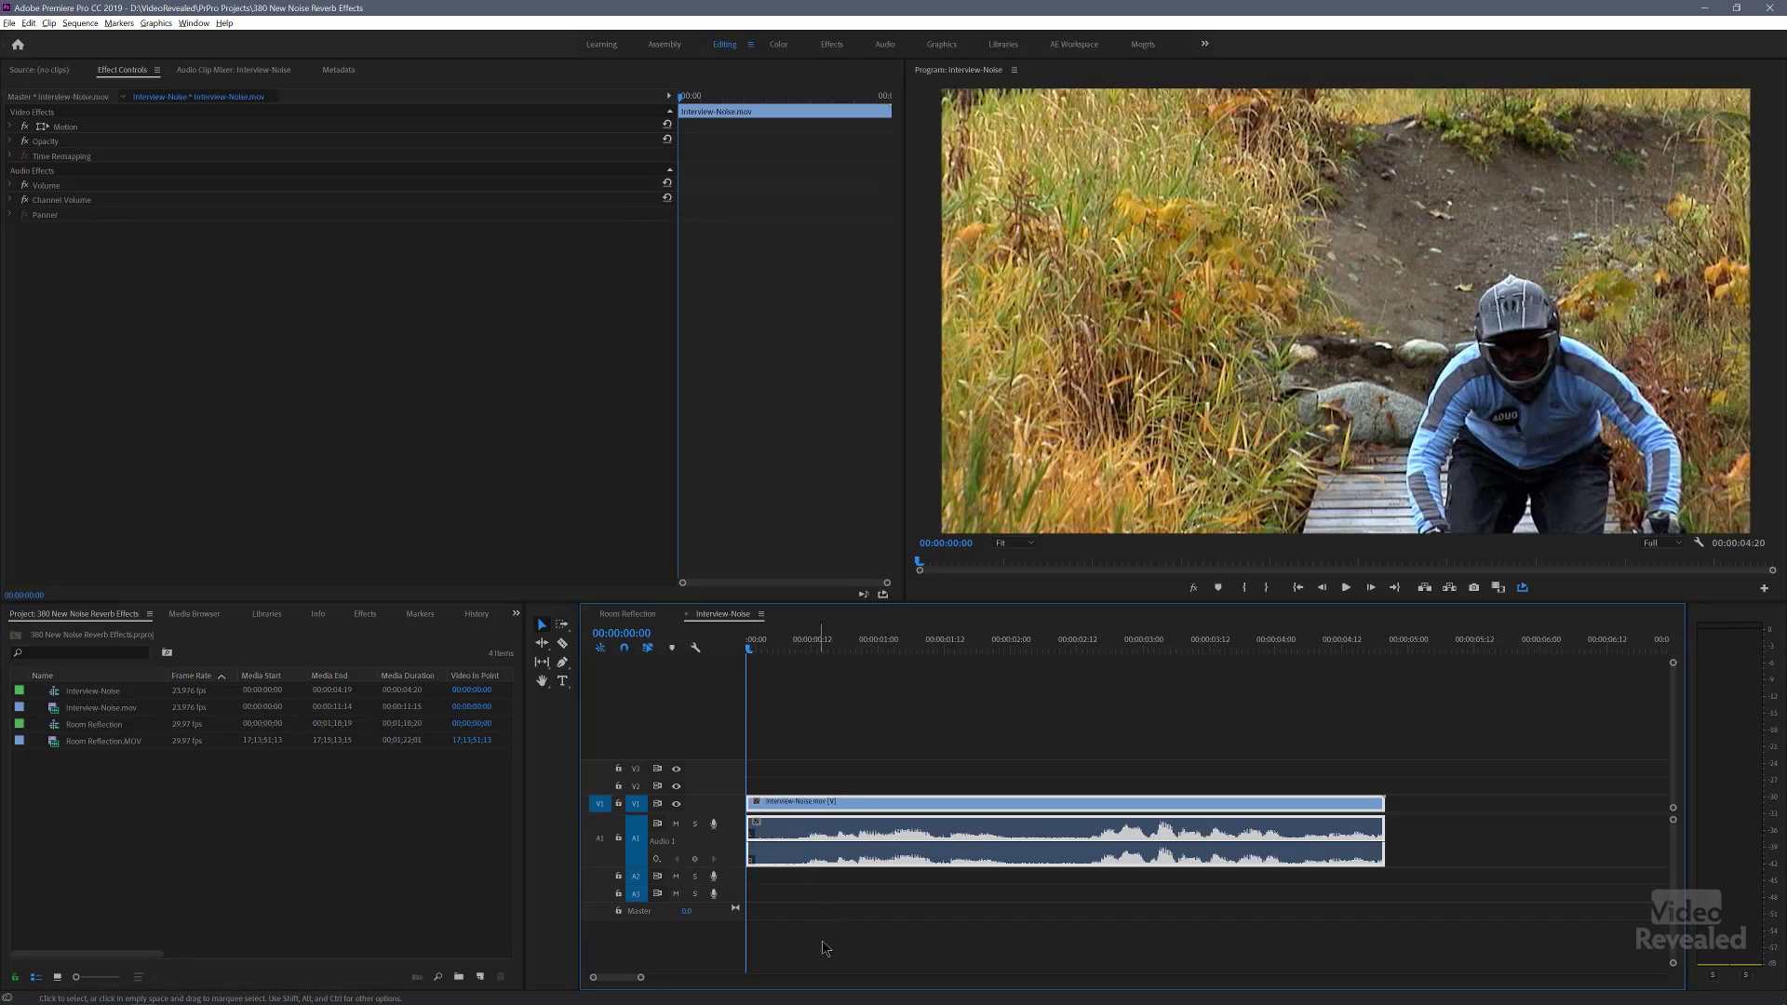
Step: Play the Interview-Noise sequence twice to hear its noise, then switch to the Audio workspace
key(space)
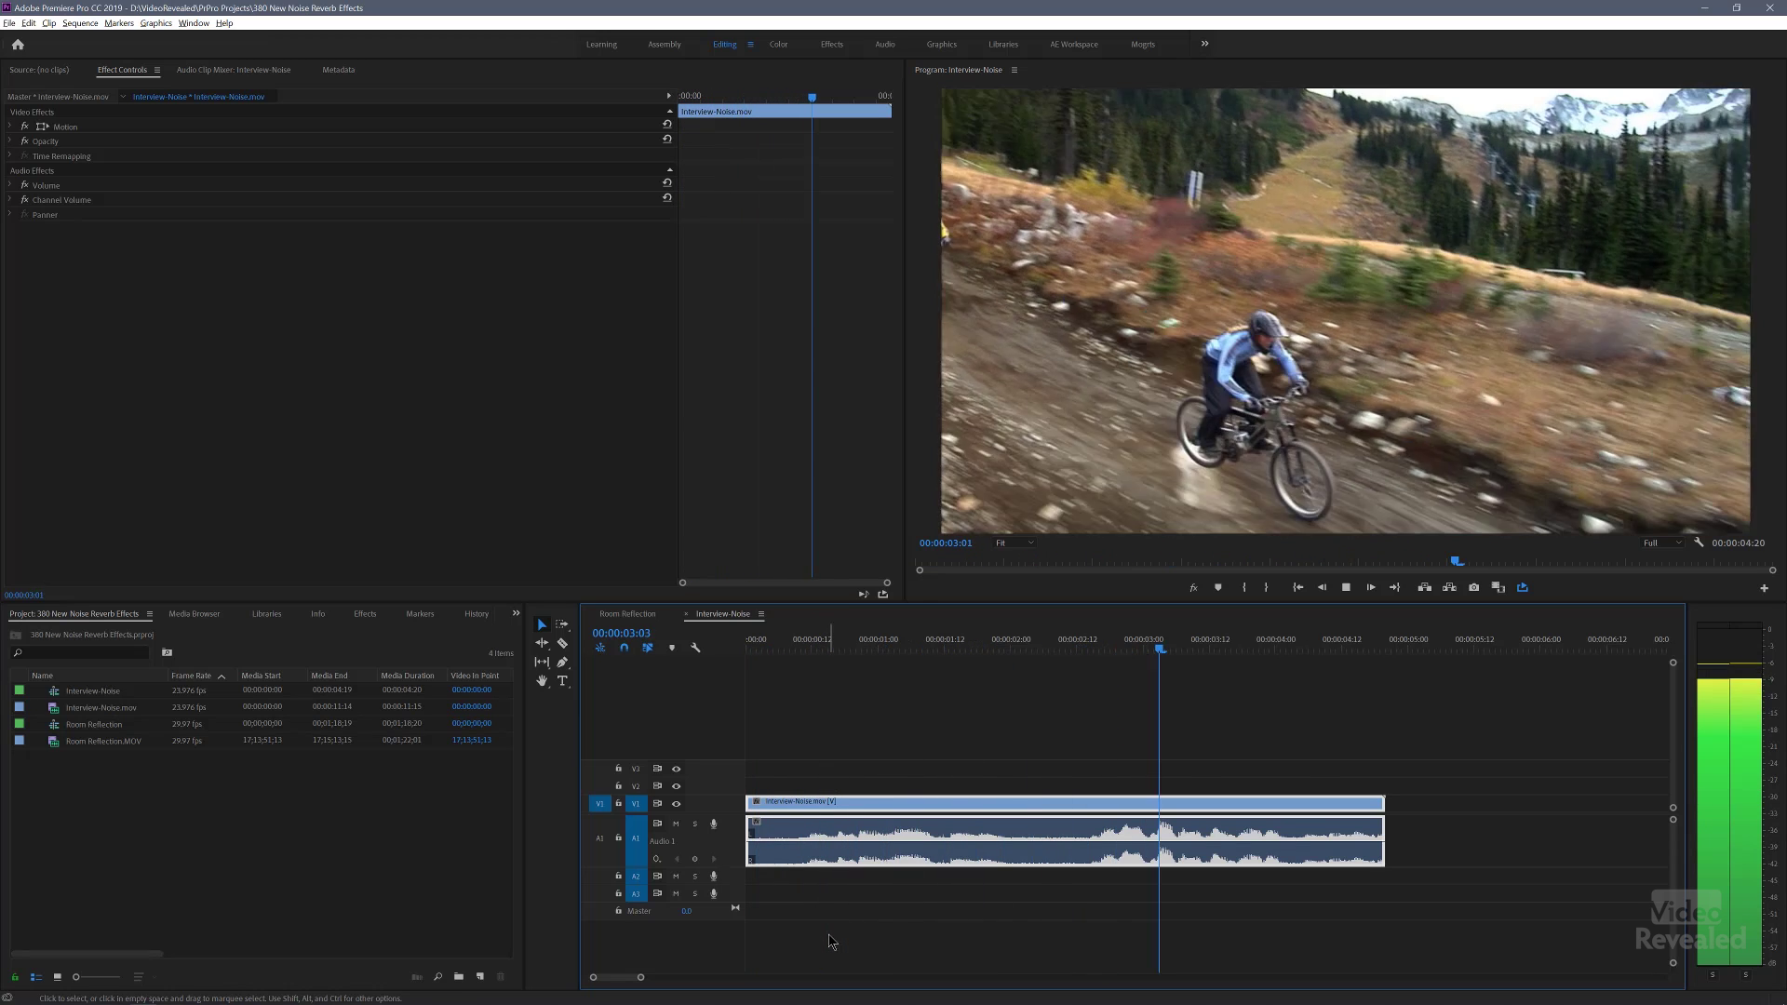
key(space)
key(Home)
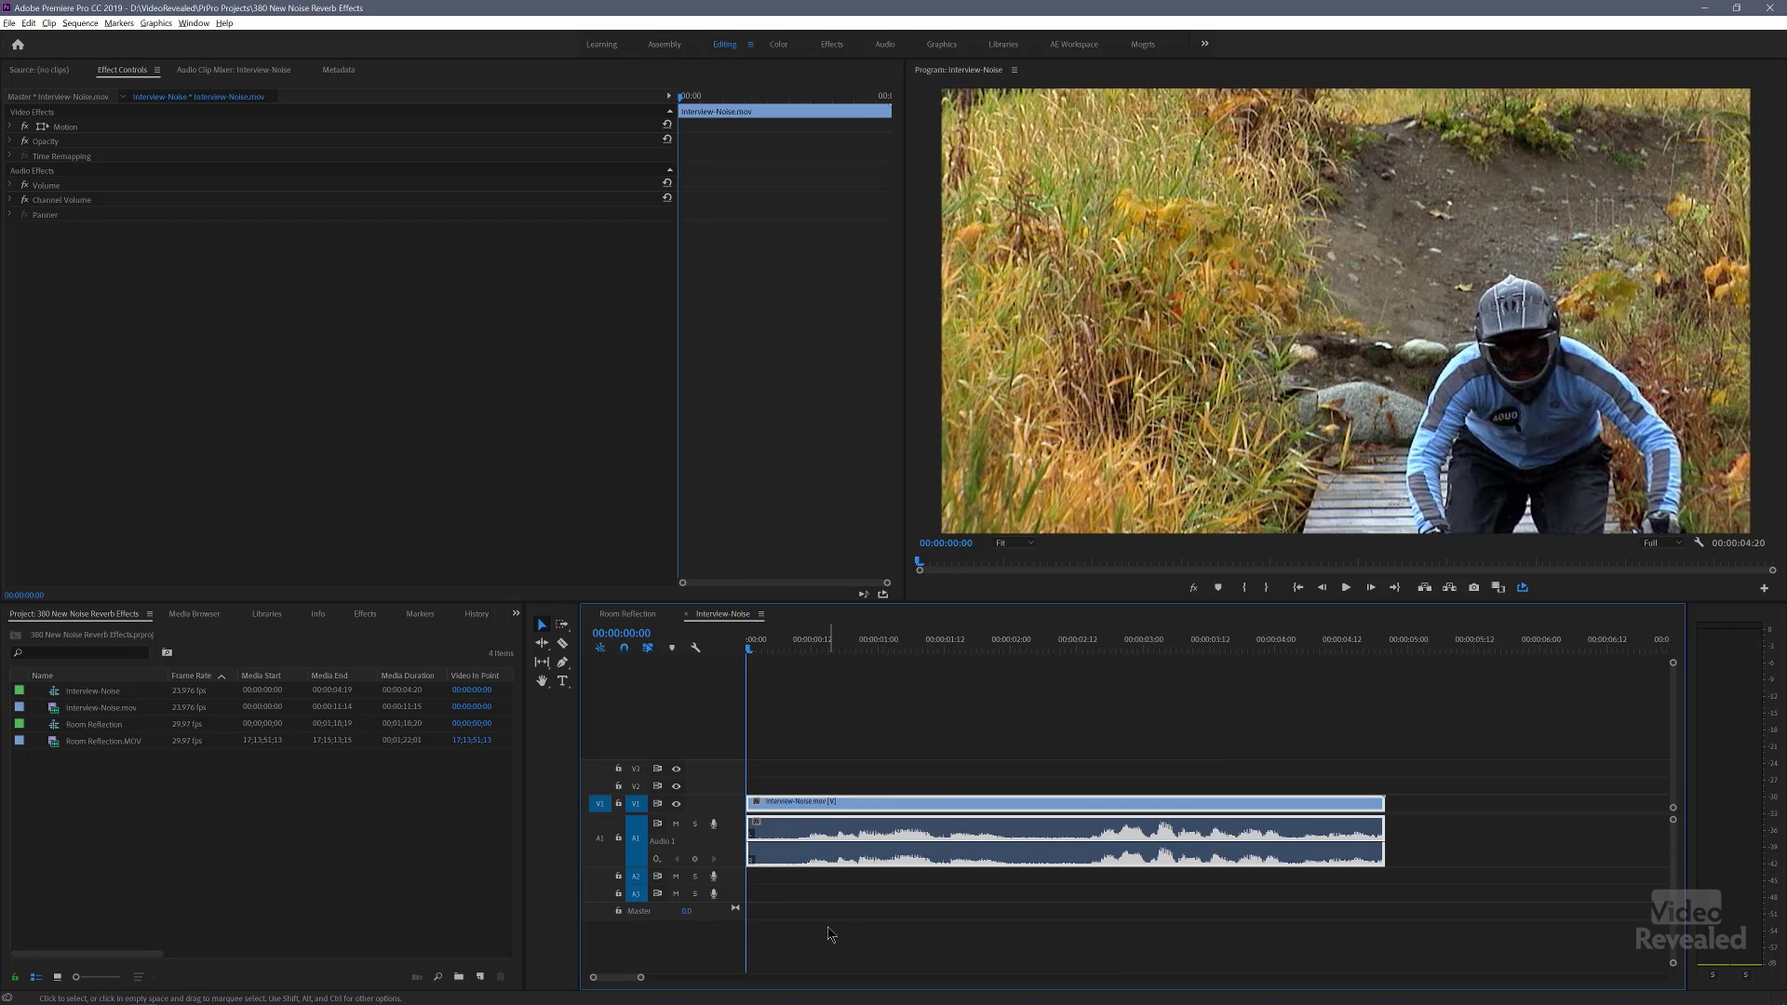
key(space)
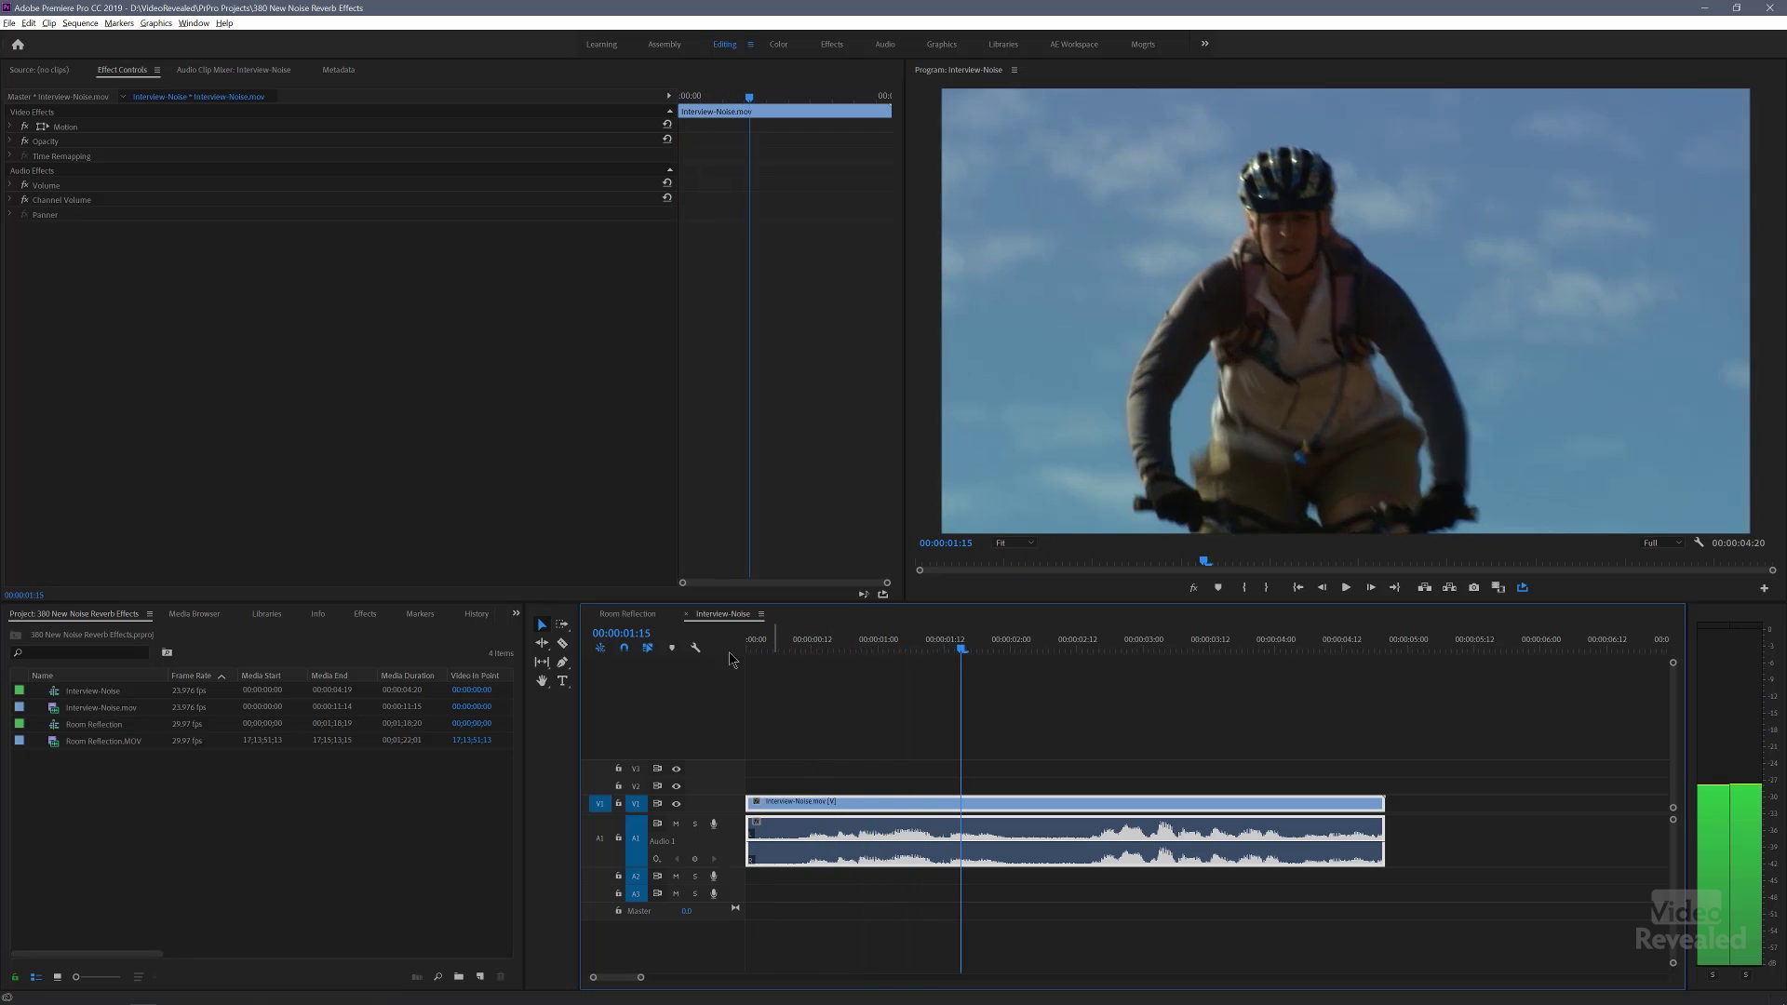
key(space)
key(Home)
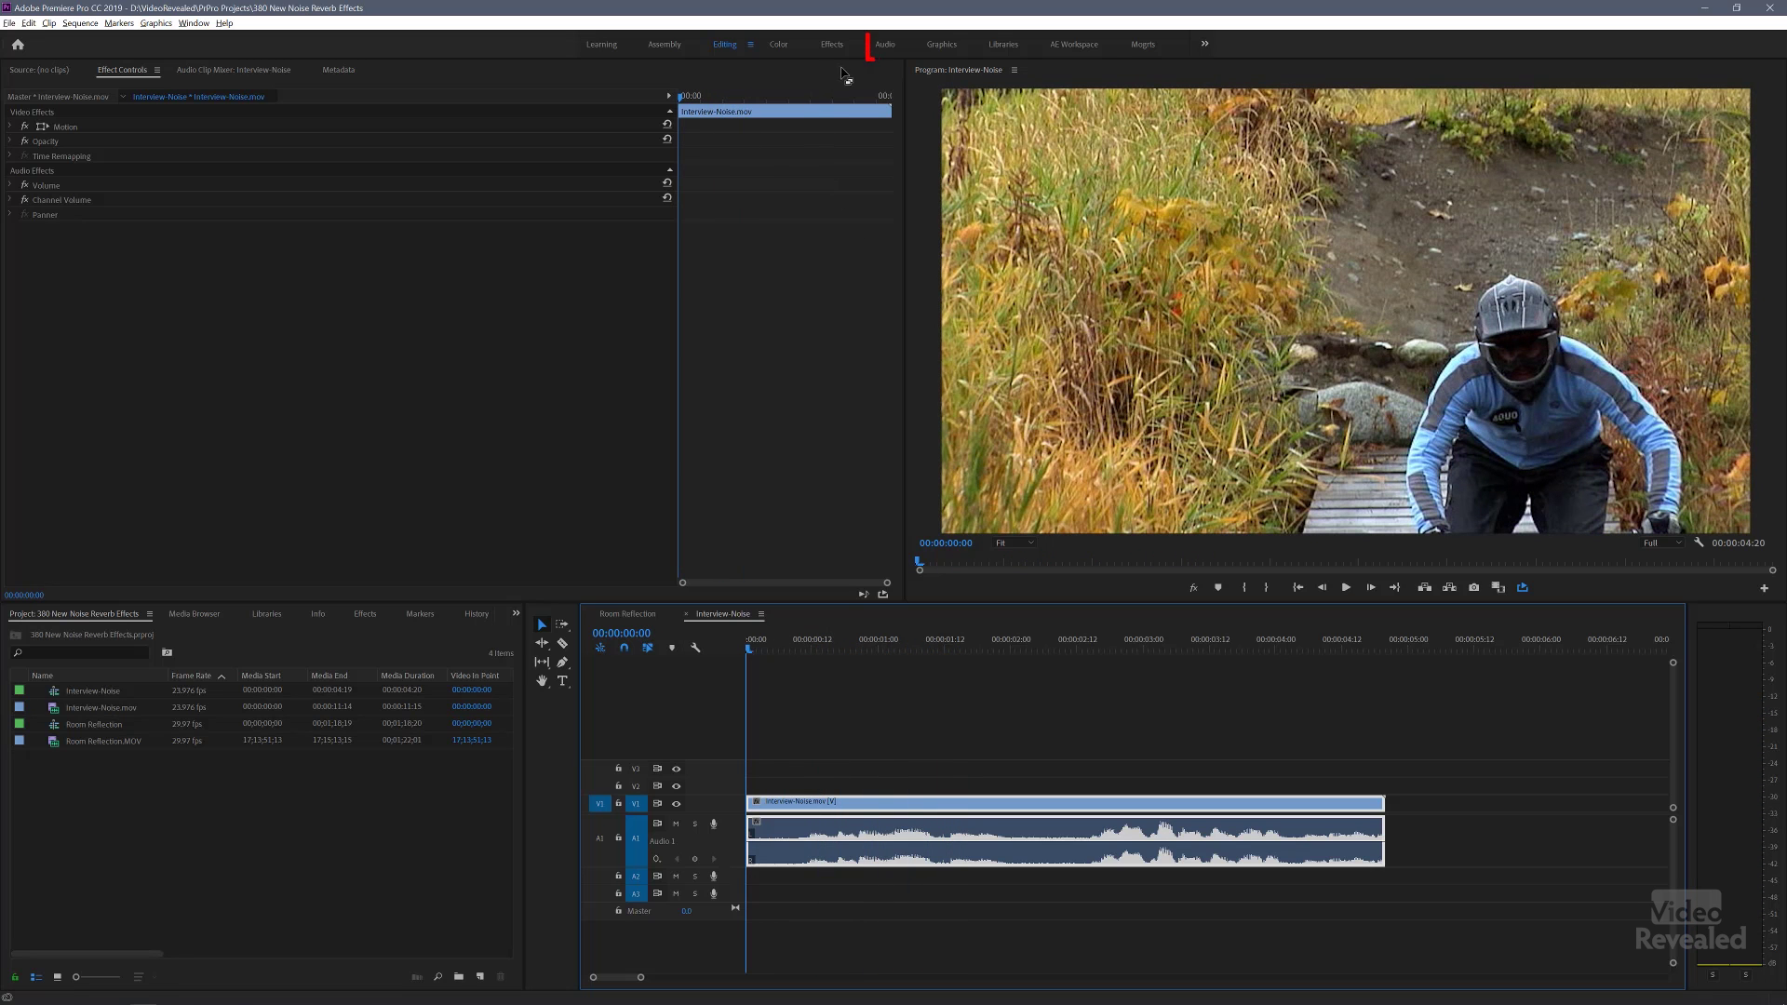
click(885, 45)
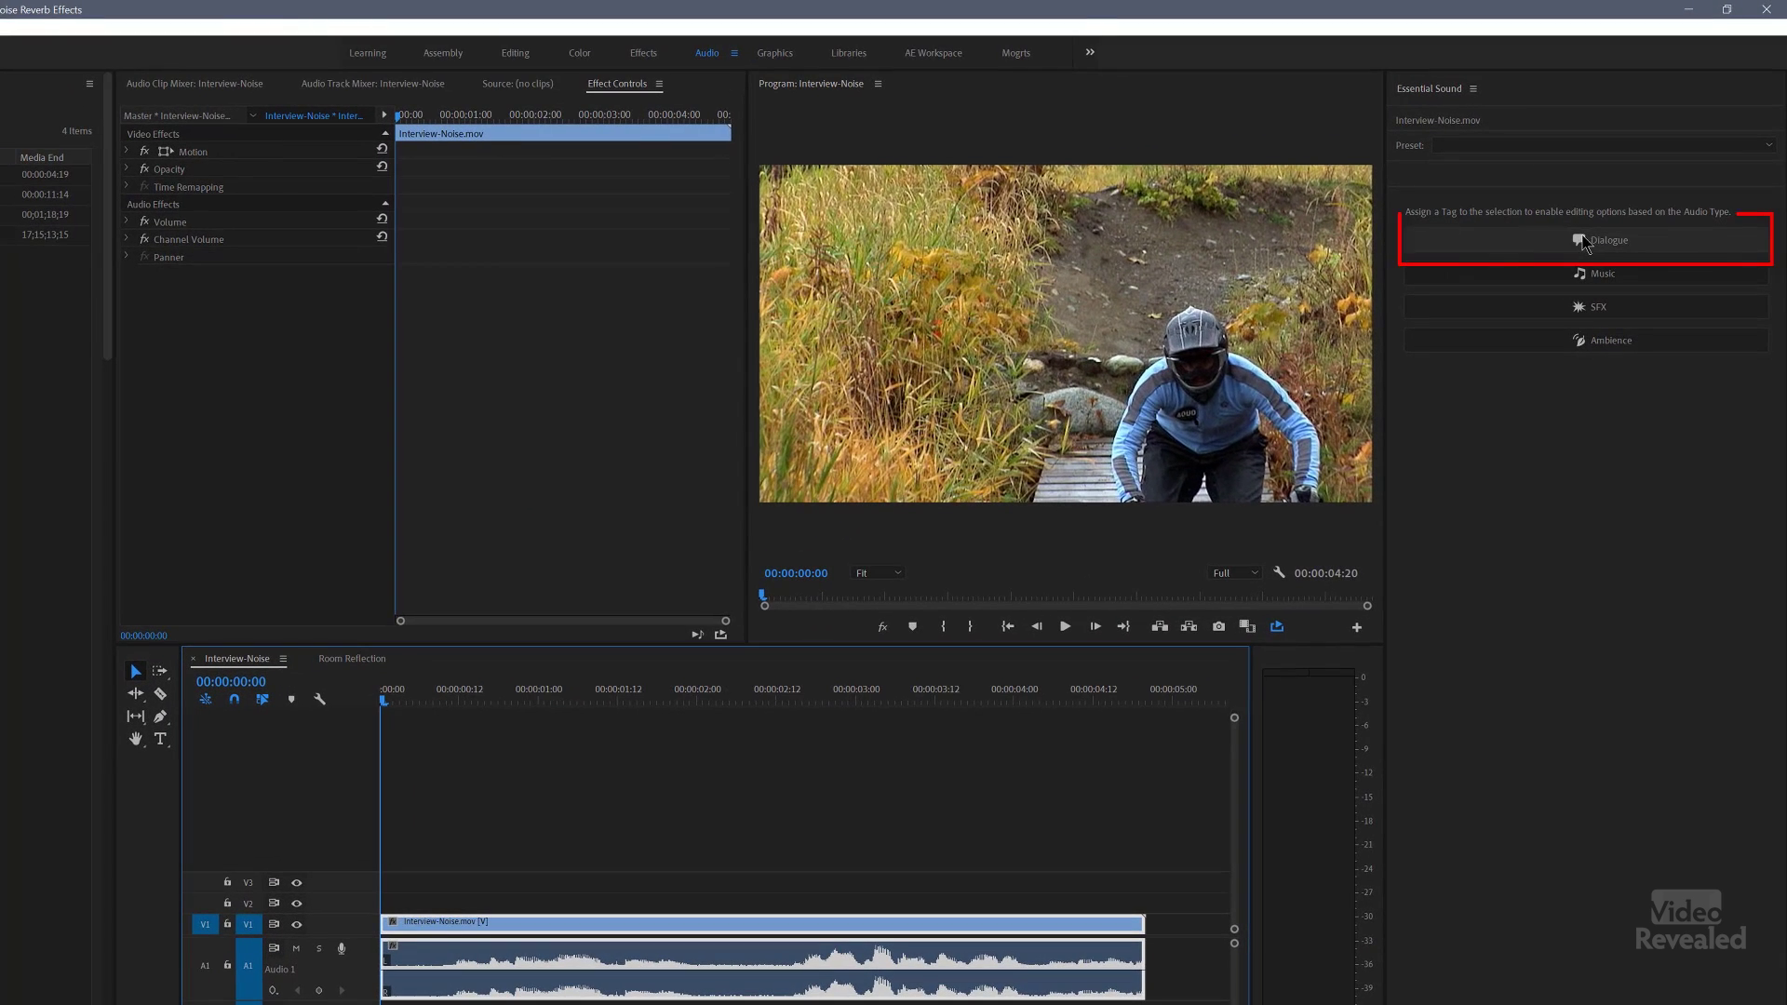
click(1563, 244)
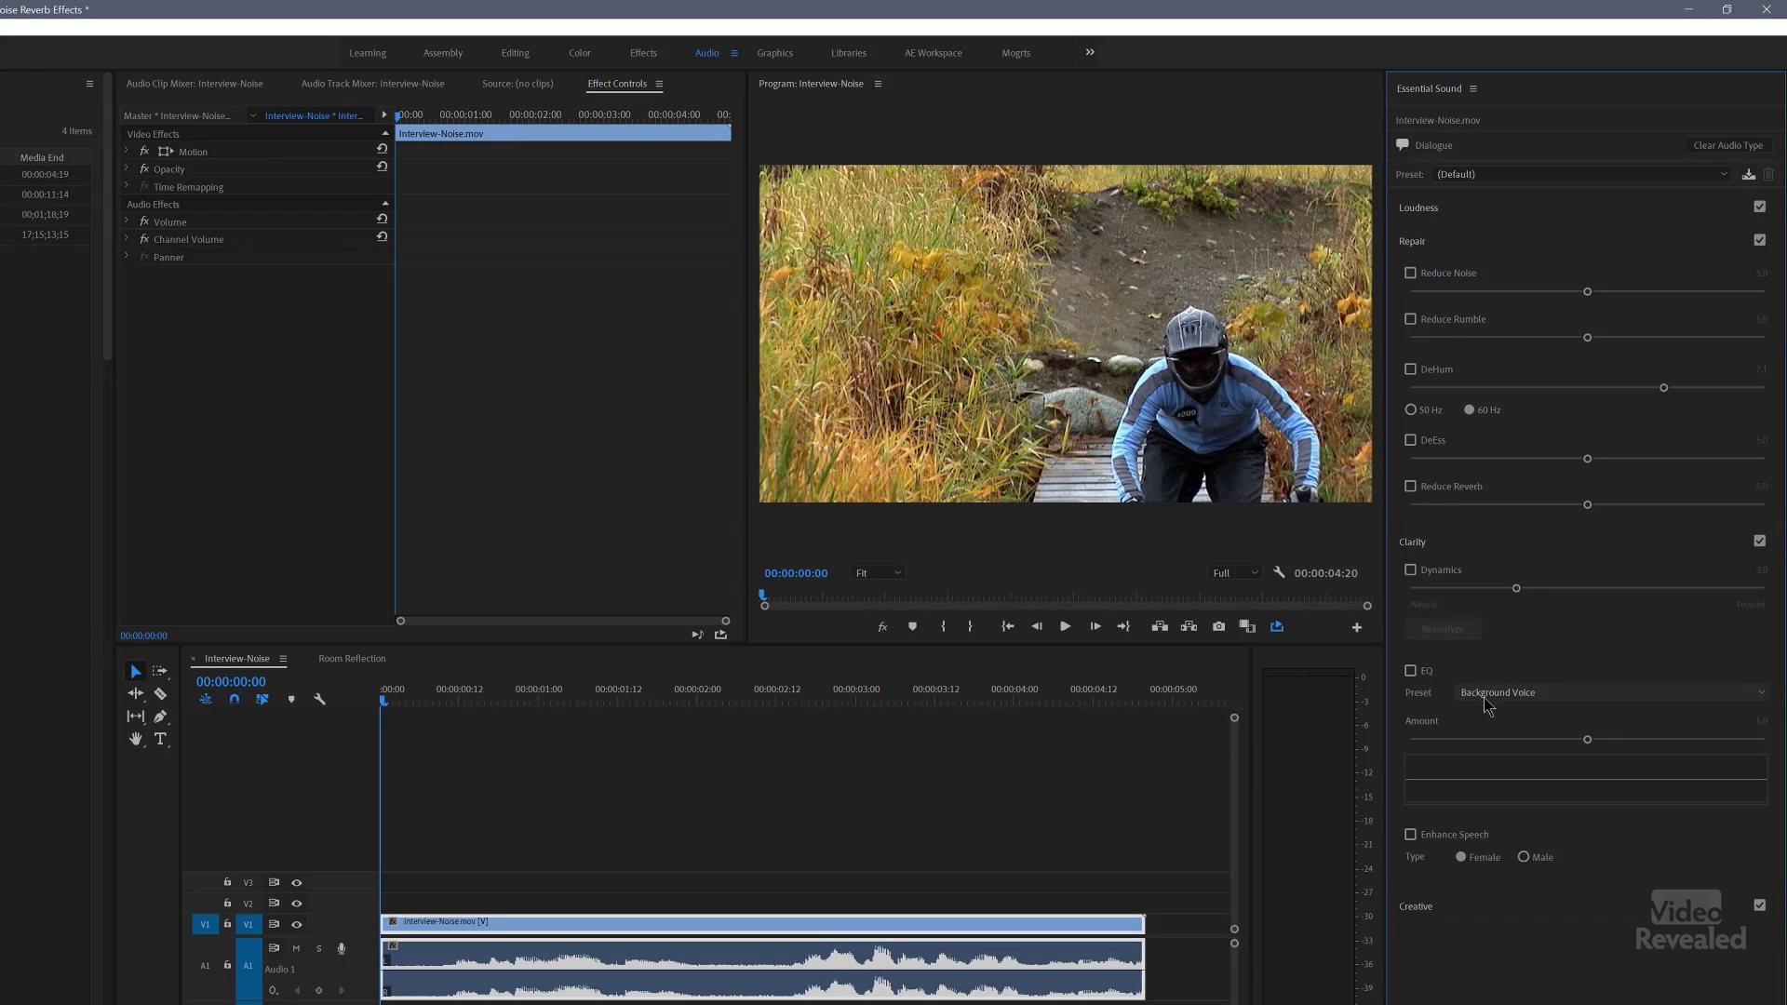
click(1435, 277)
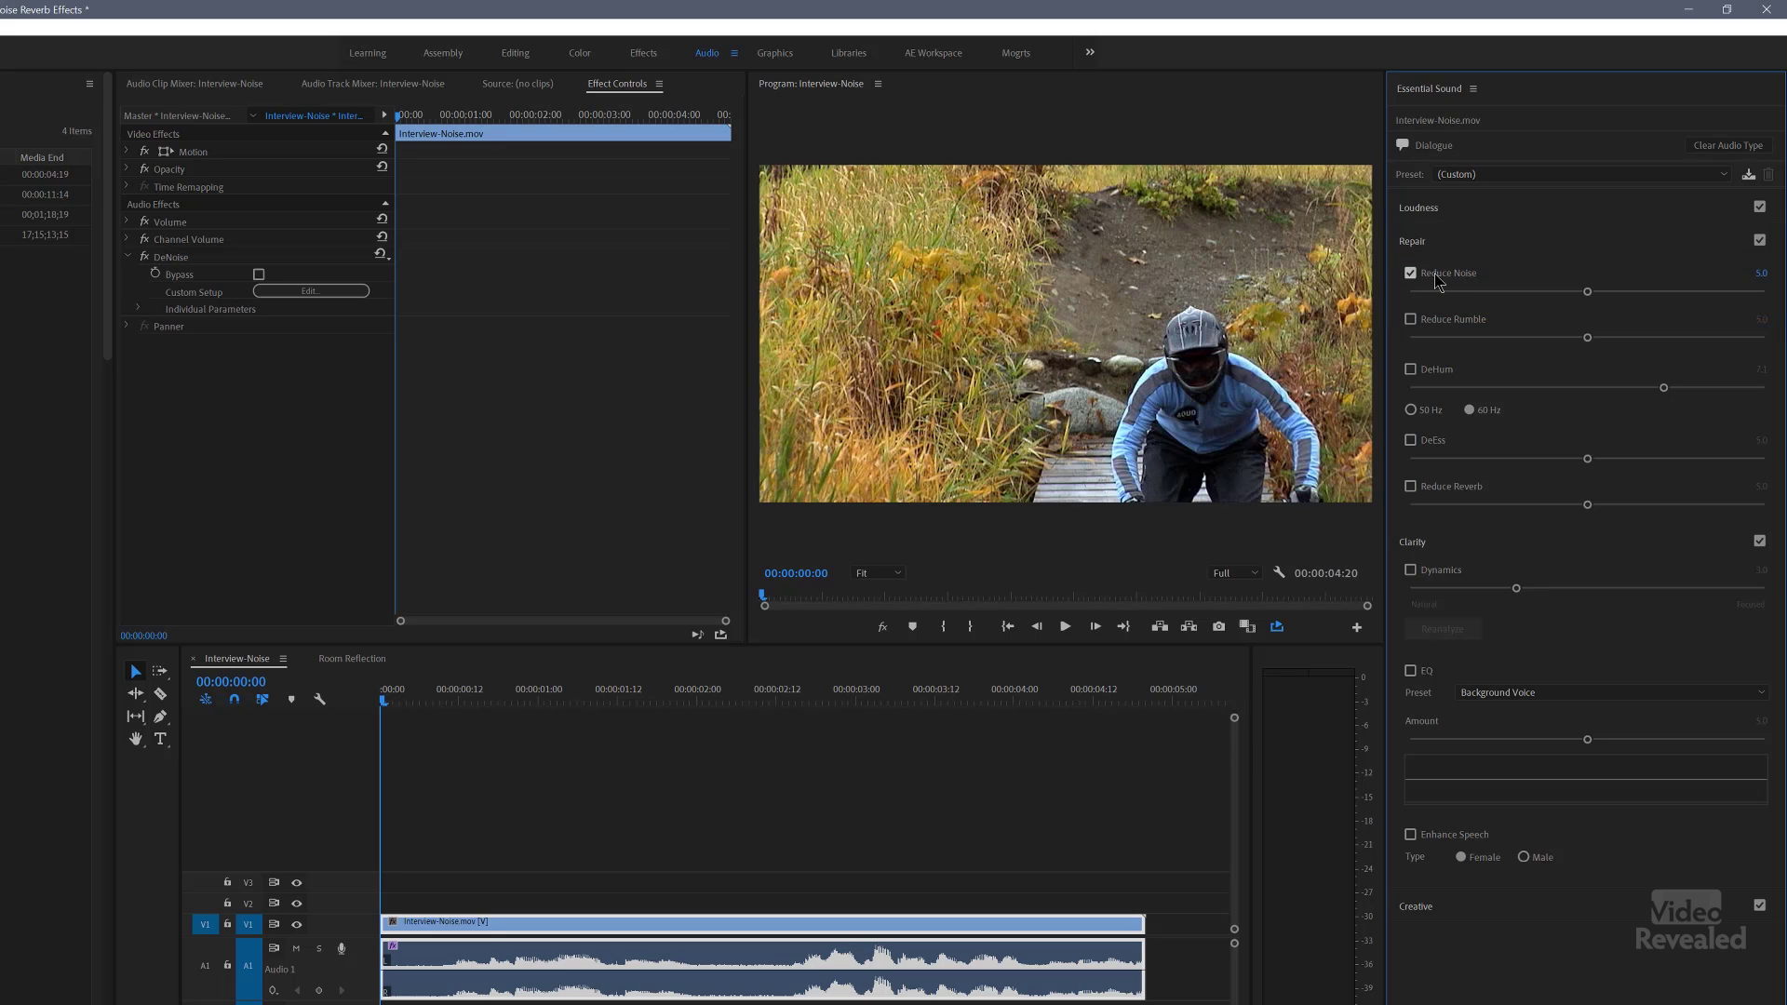
key(space)
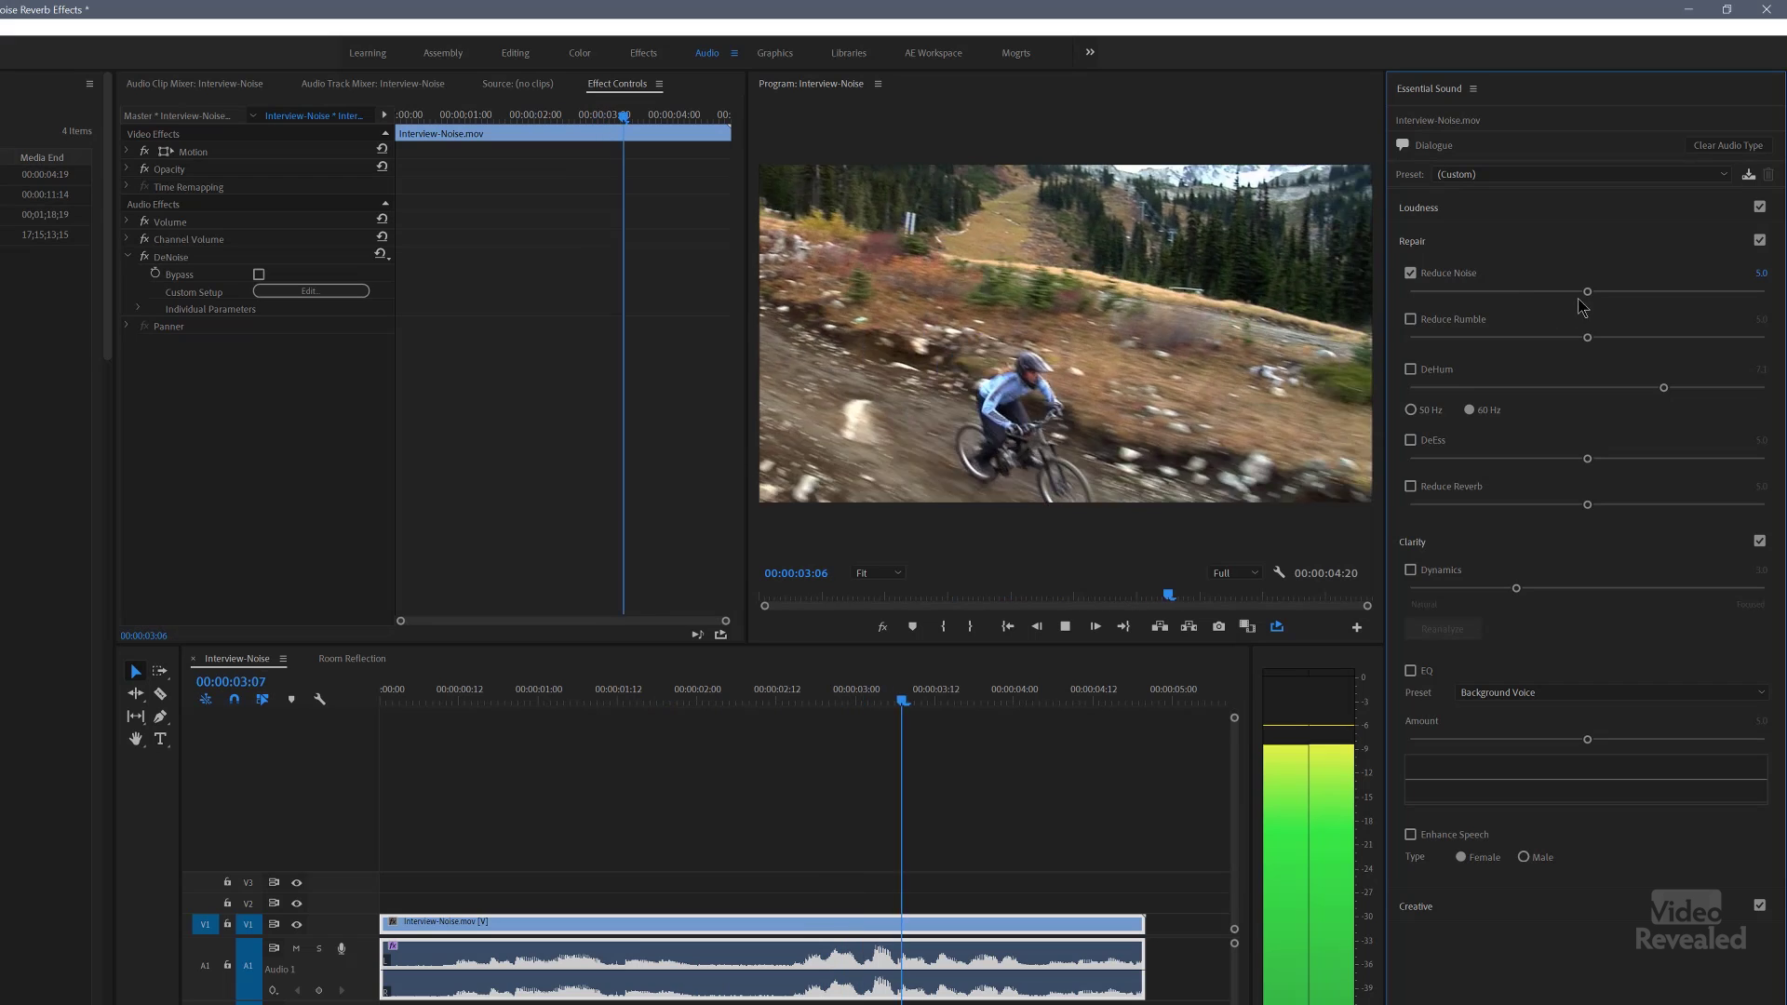
key(space)
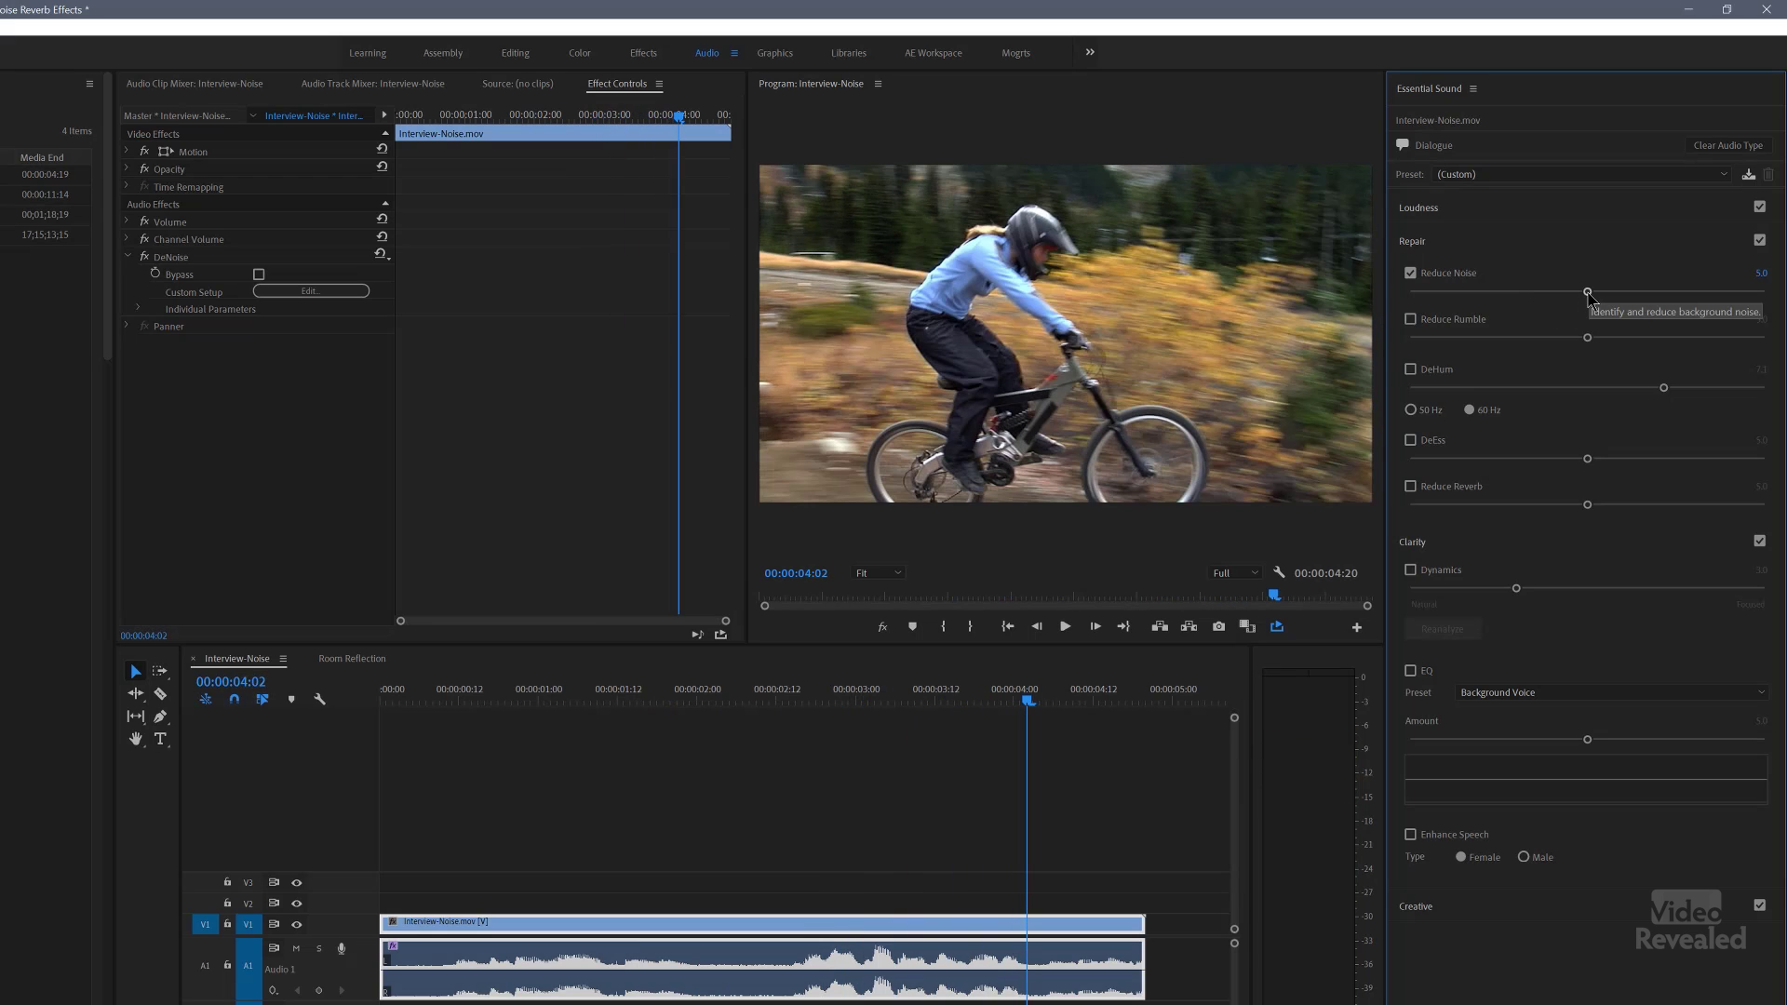
key(space)
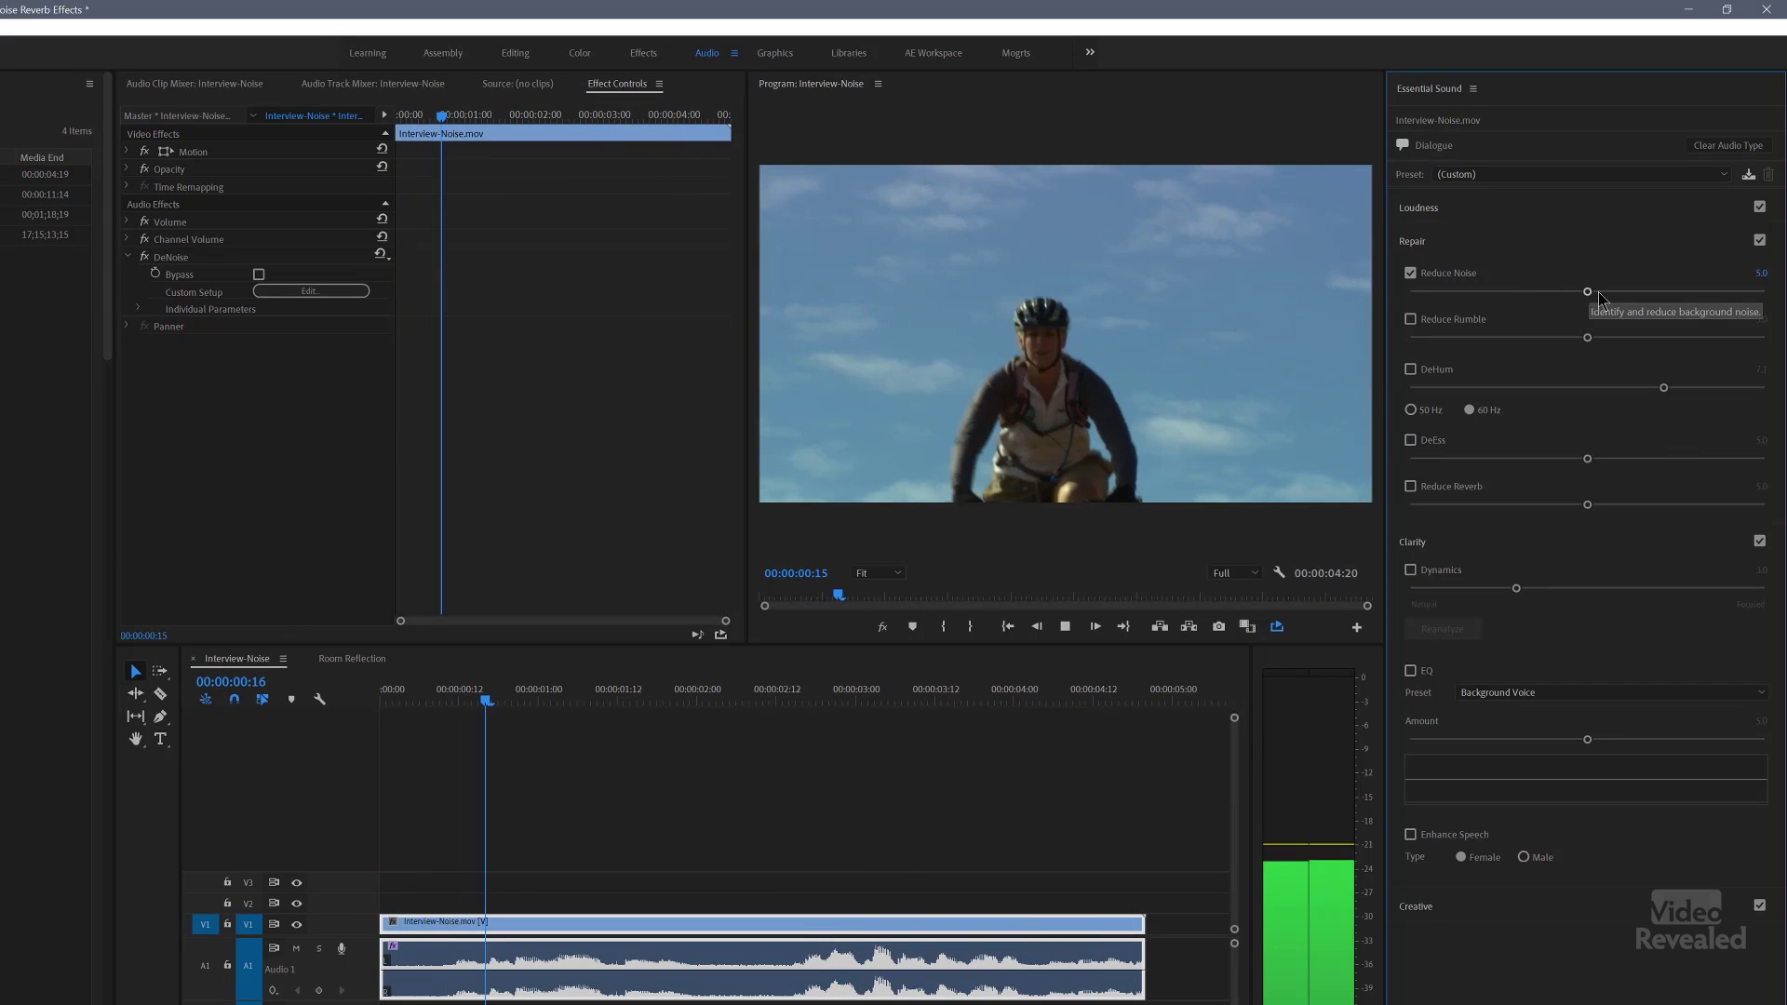
drag(1588, 292, 1611, 293)
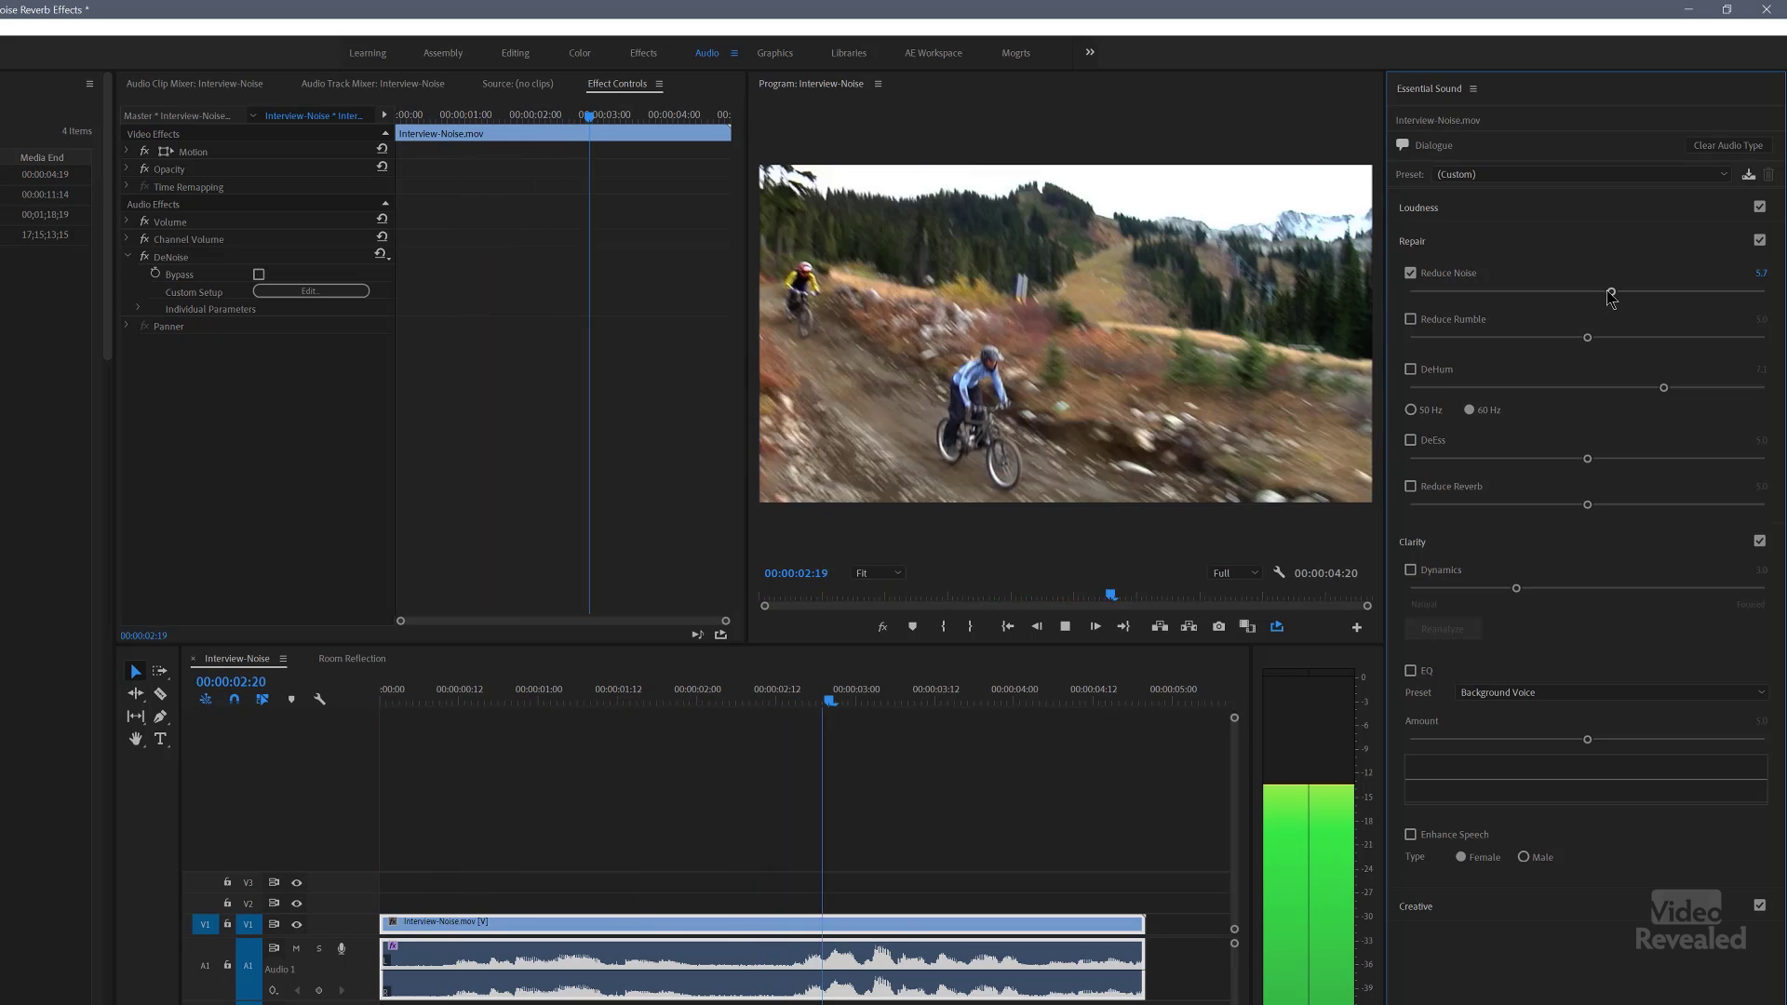
click(1447, 279)
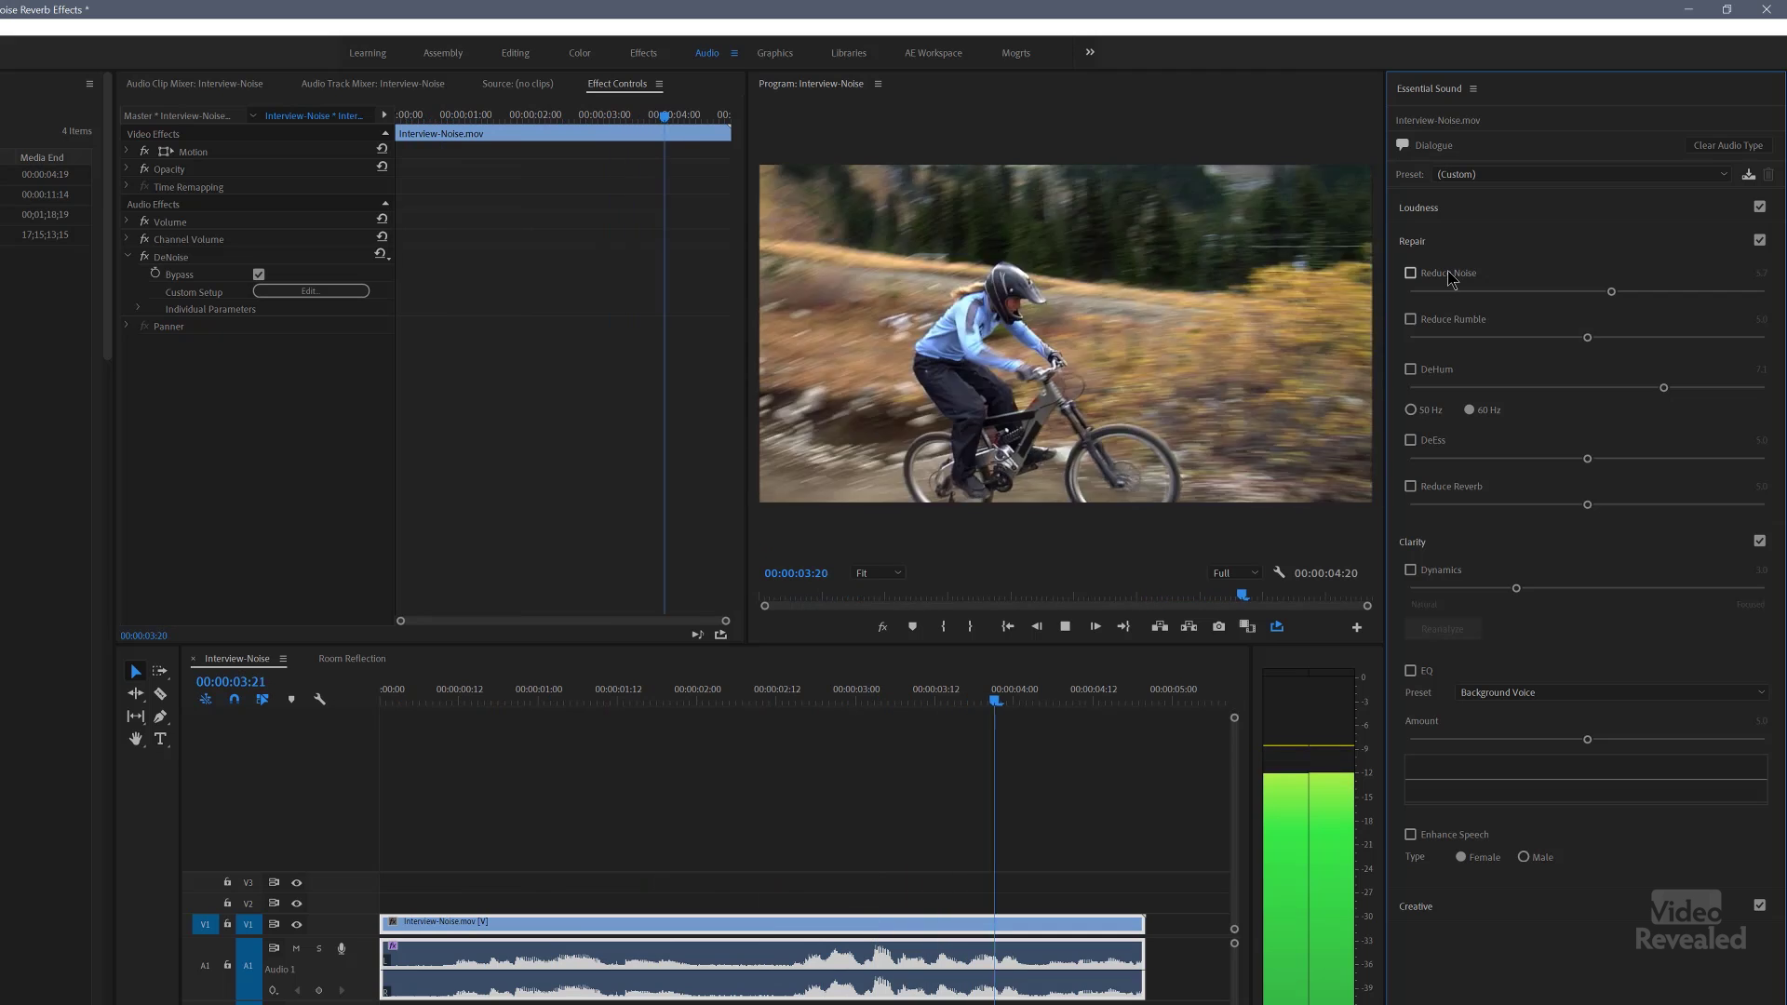
click(1449, 279)
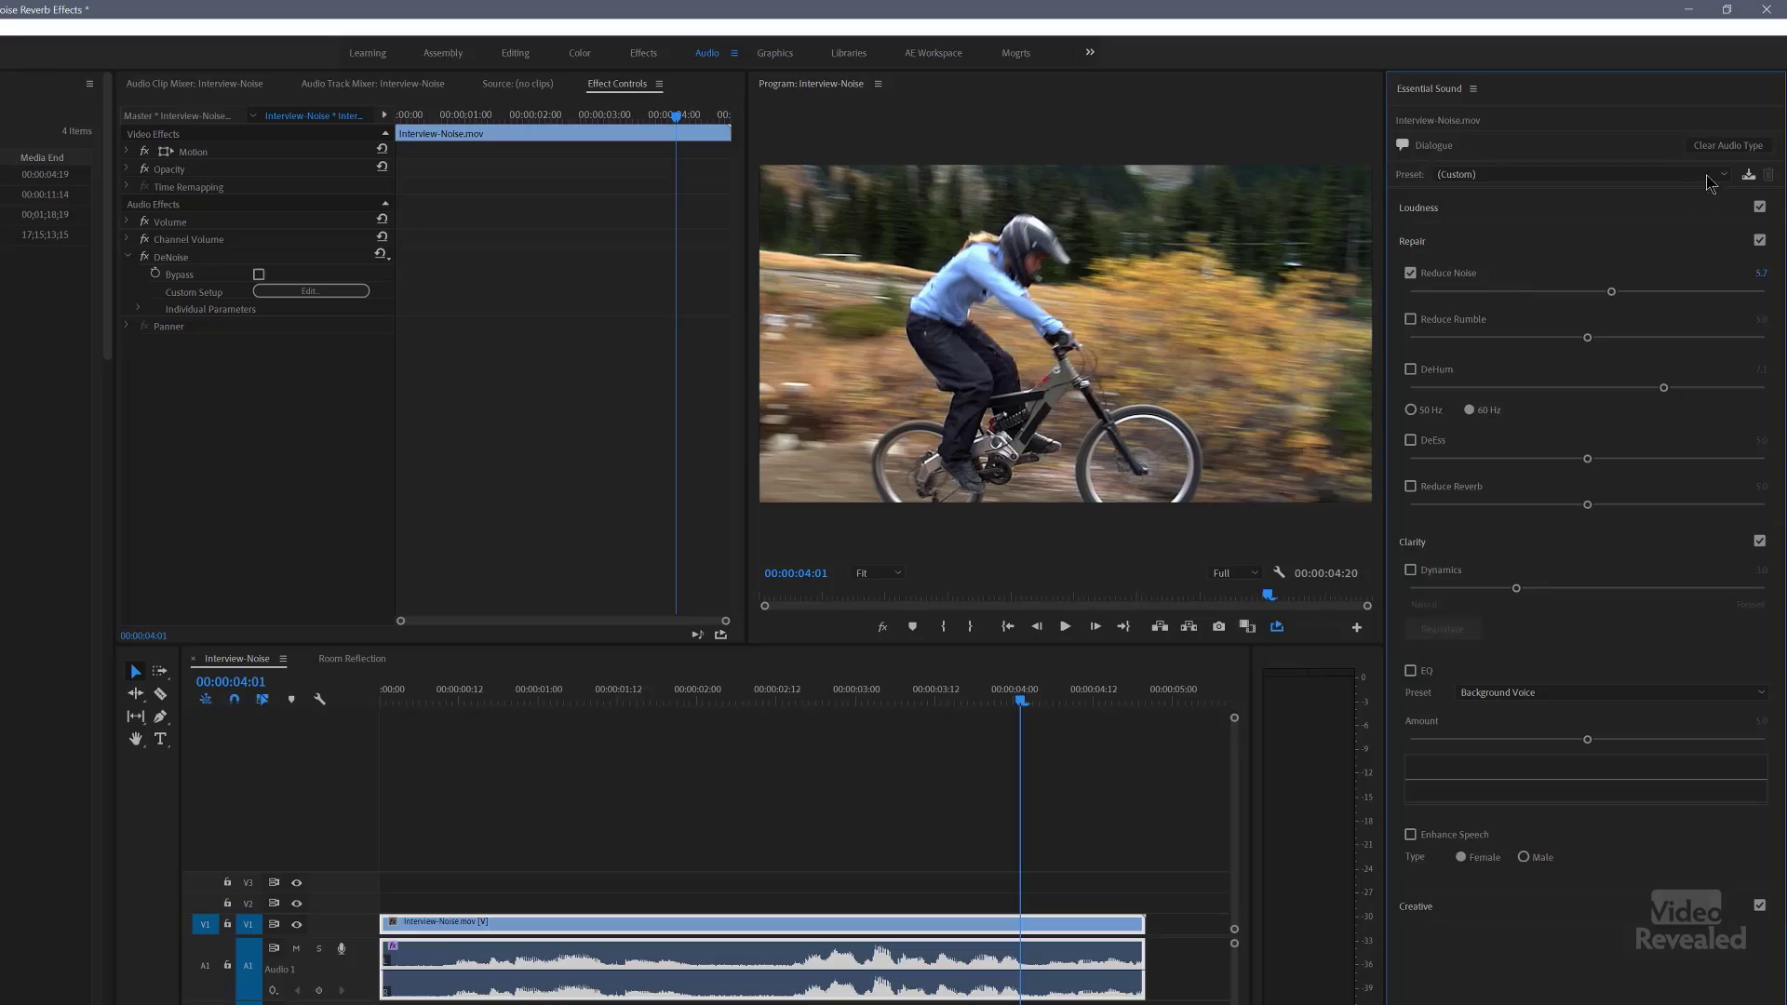
click(1724, 152)
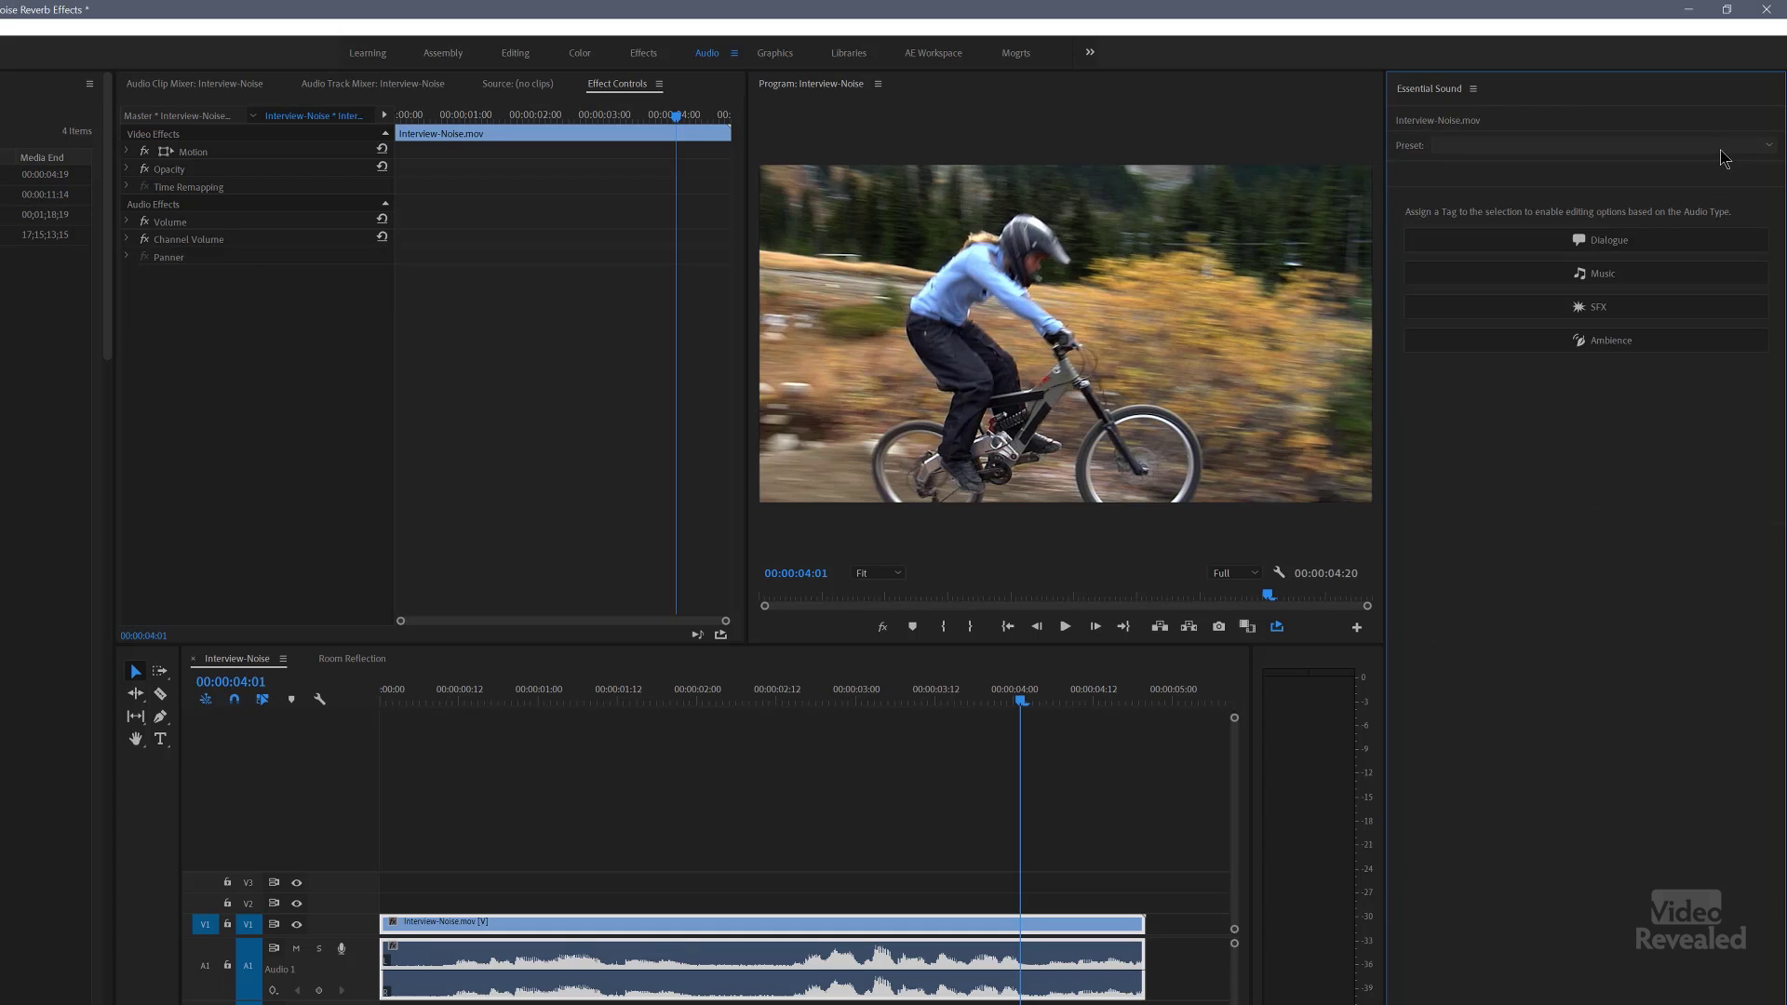
Step: In the Editing workspace, drag the DeNoise audio effect onto Interview-Noise.mov's A1 audio
click(517, 58)
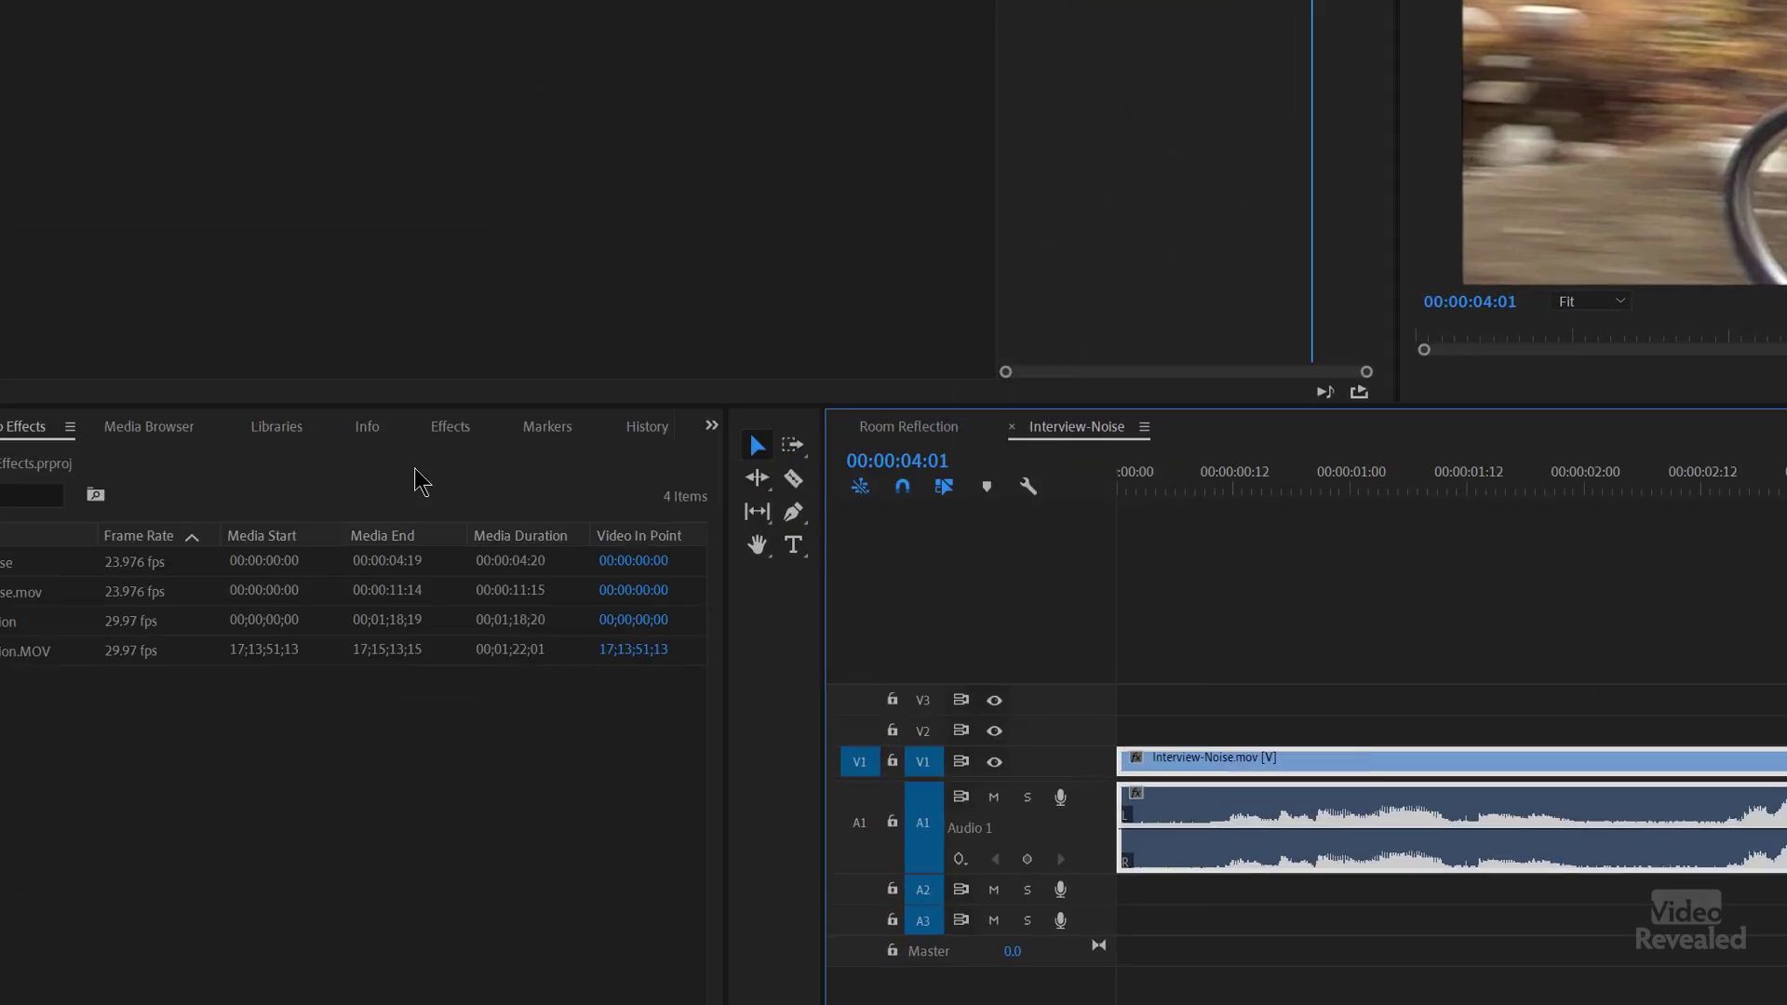
click(450, 429)
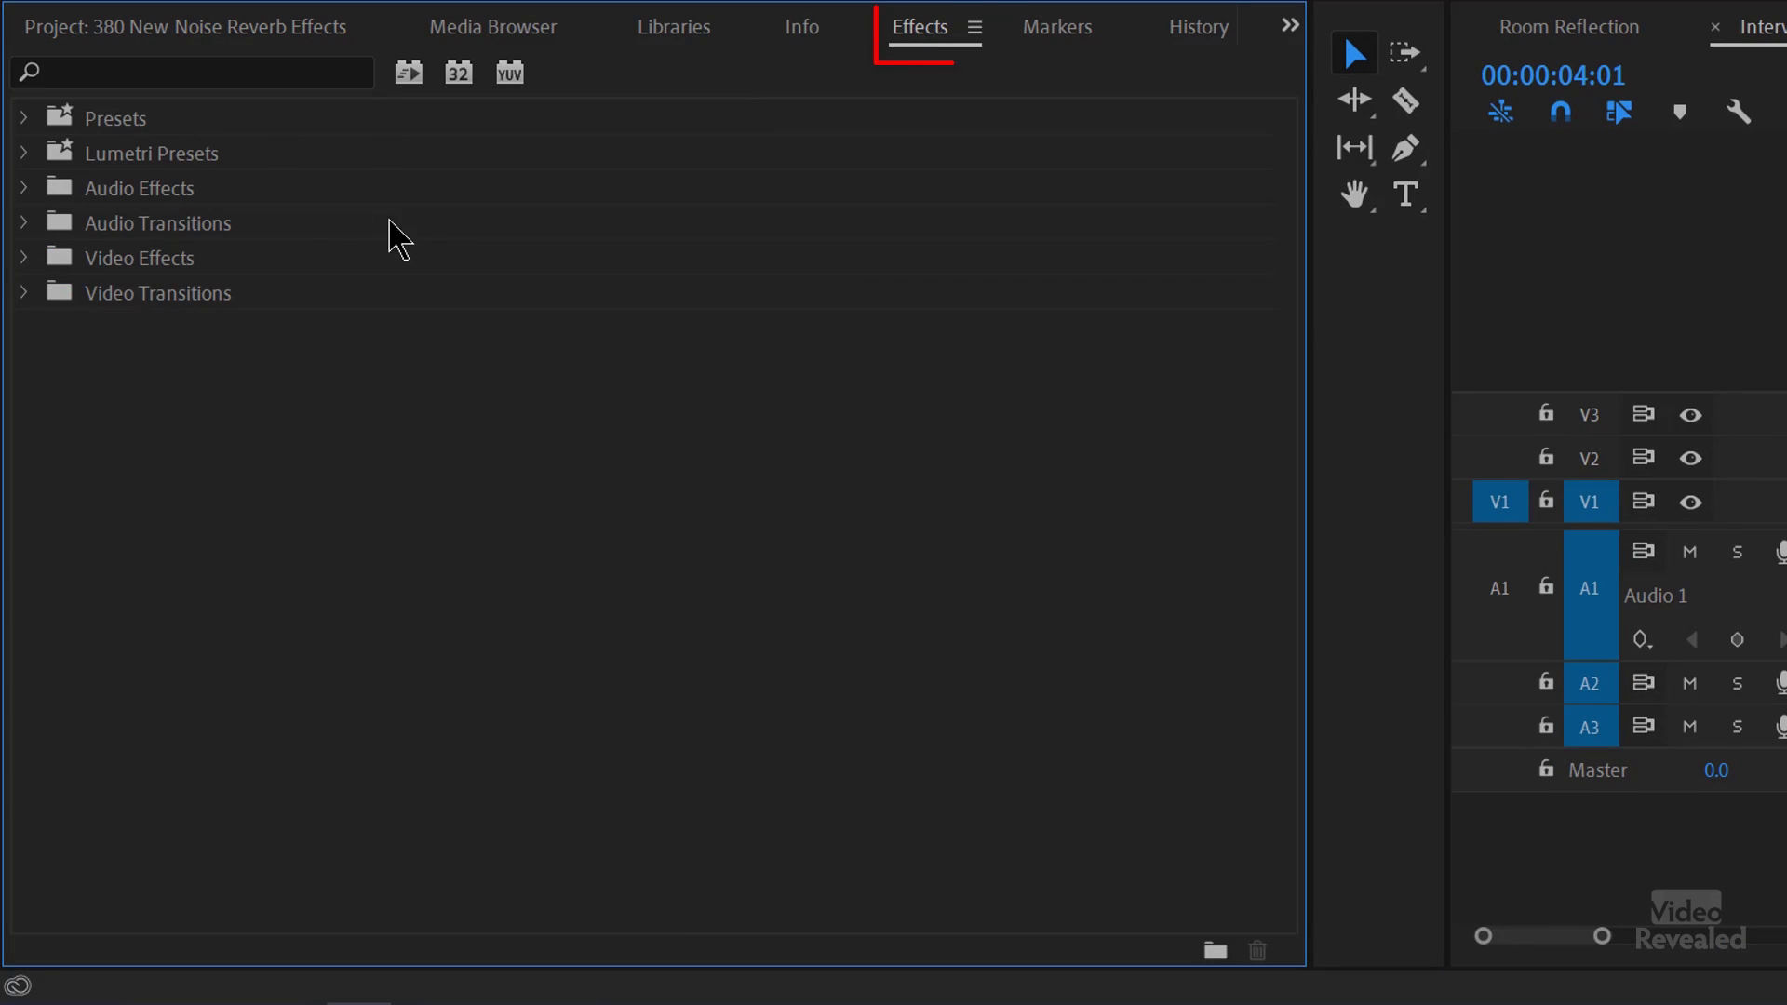
click(25, 190)
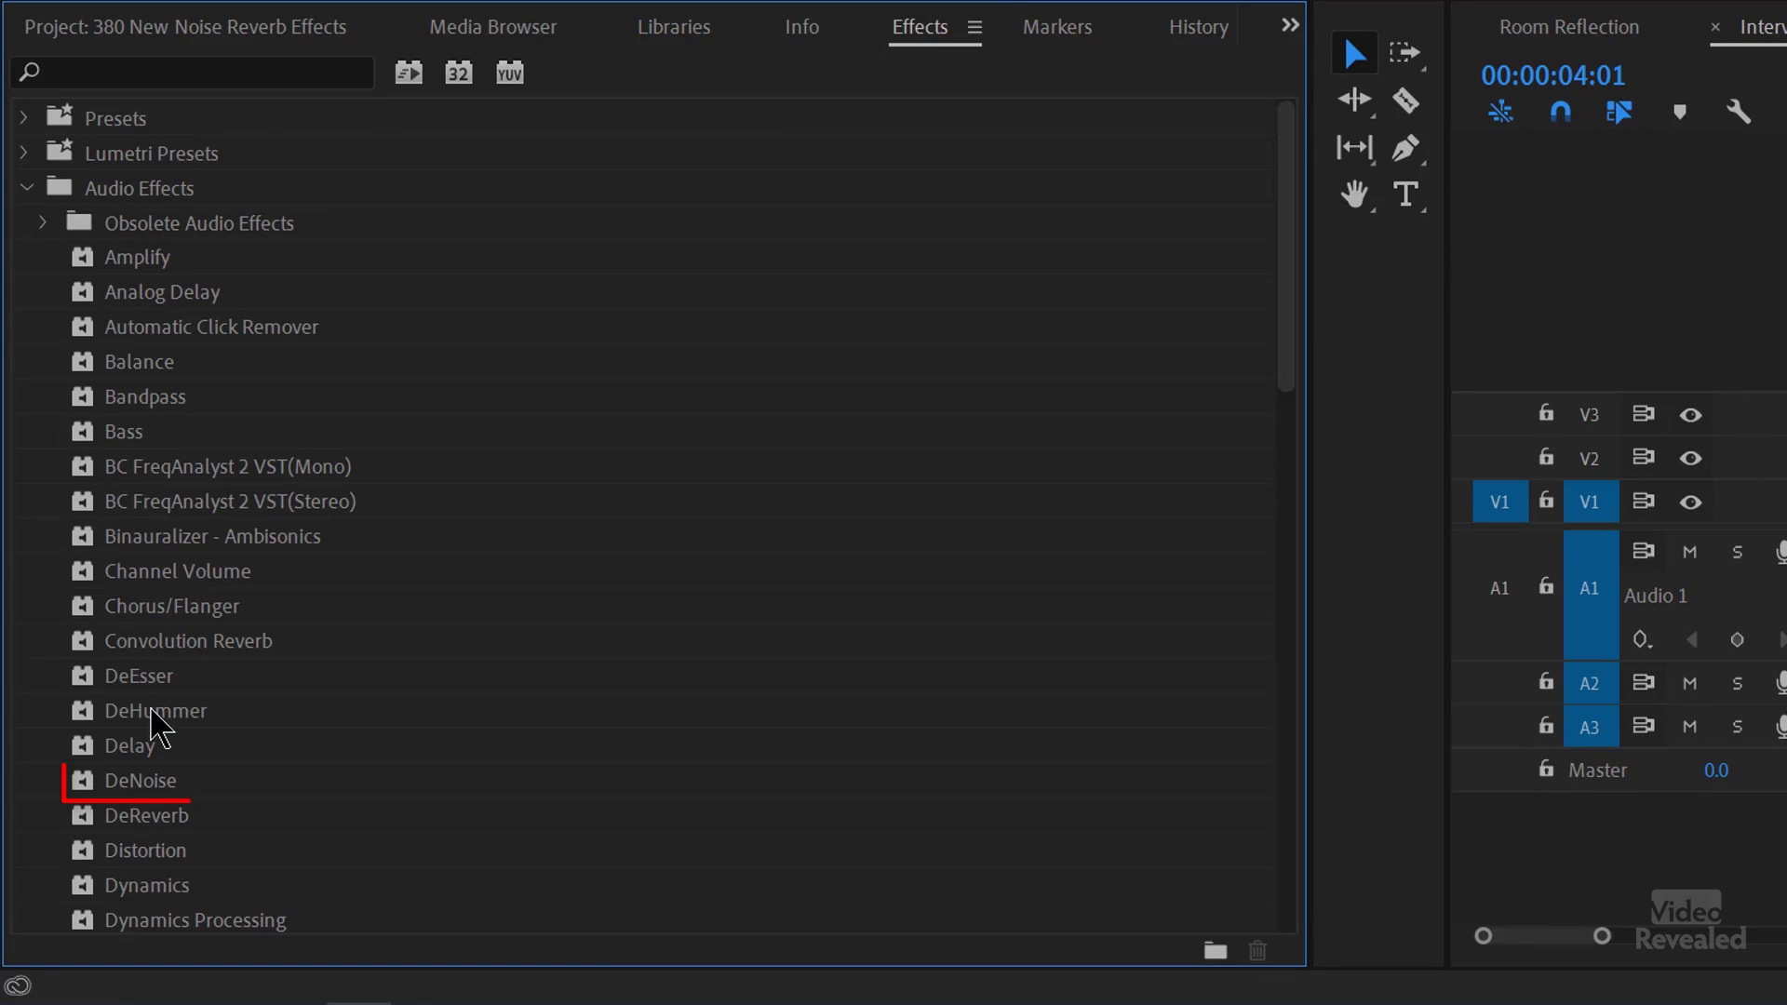
click(139, 782)
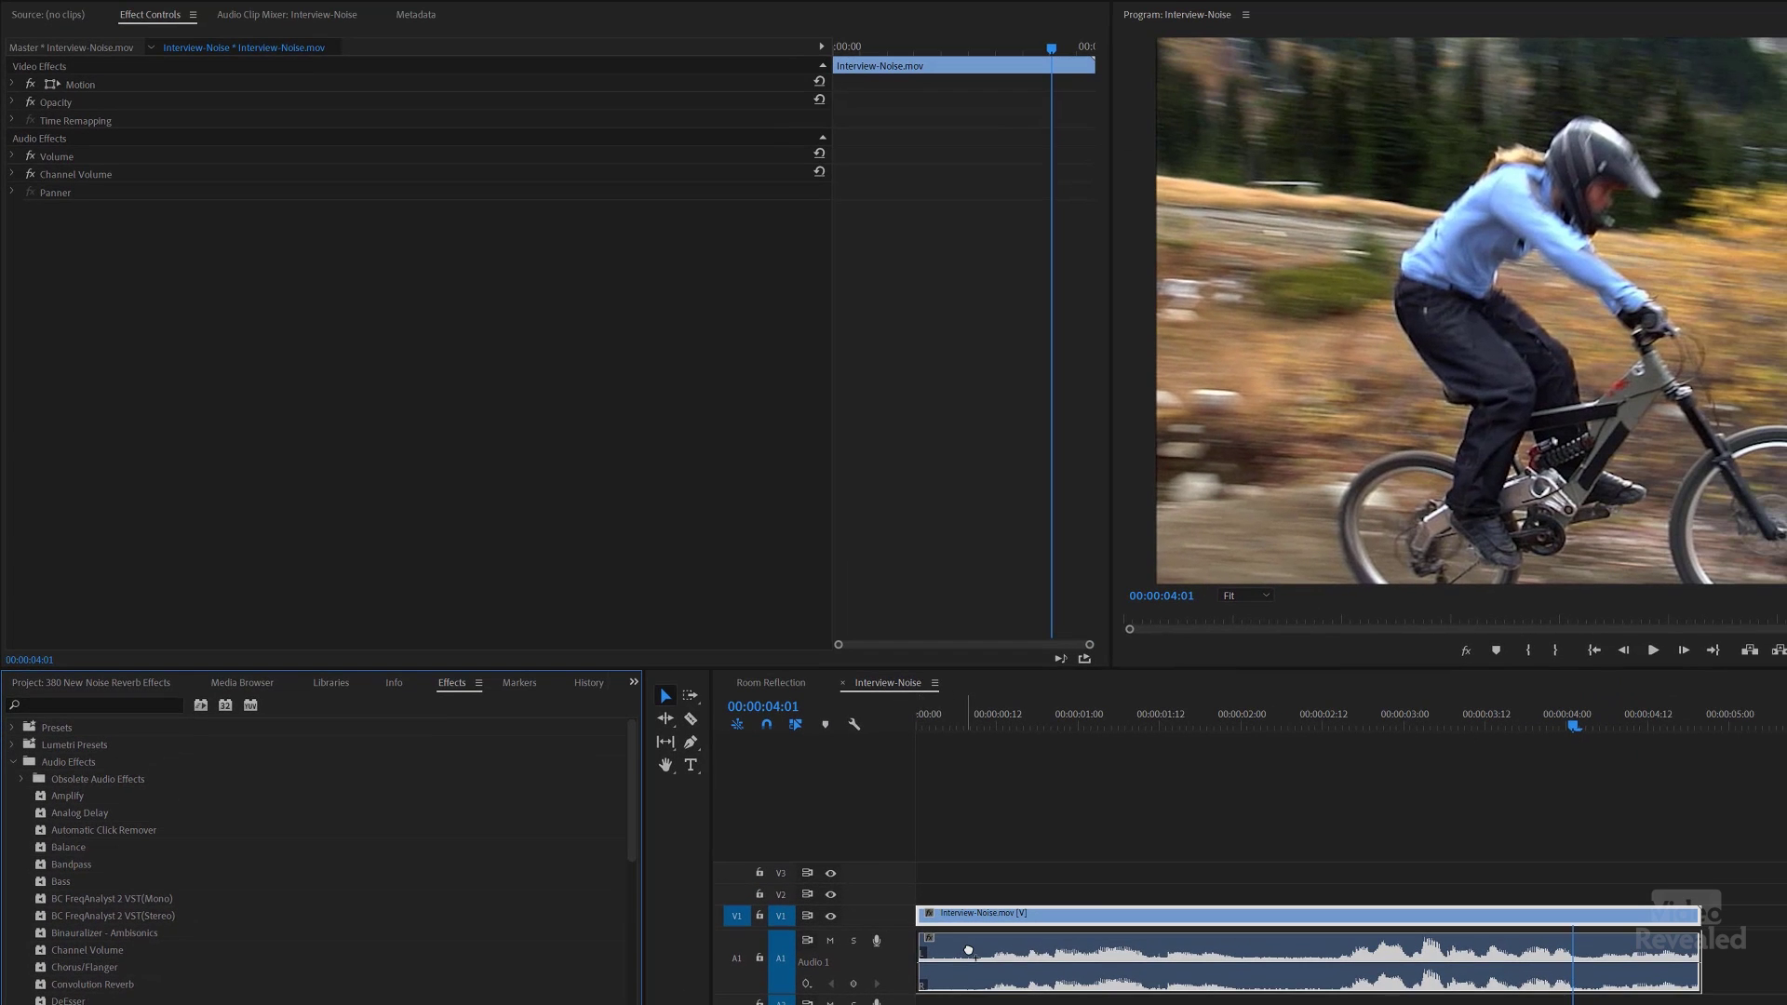
drag(968, 949, 968, 949)
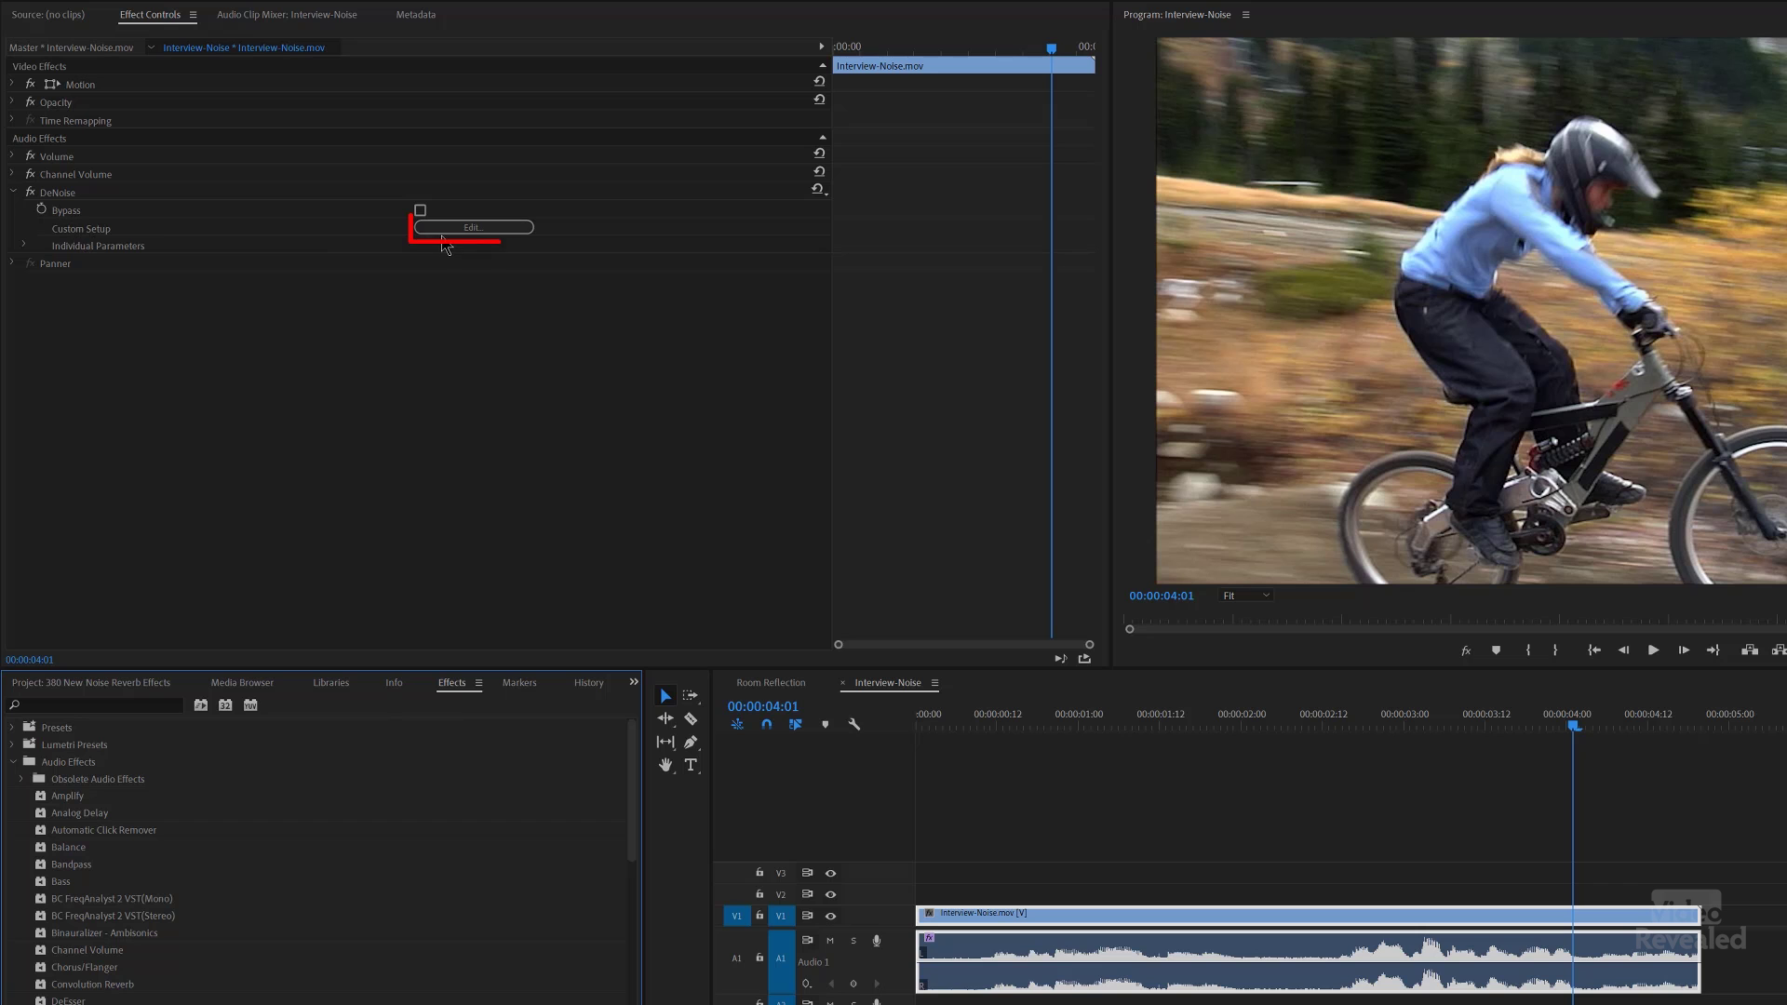
click(499, 231)
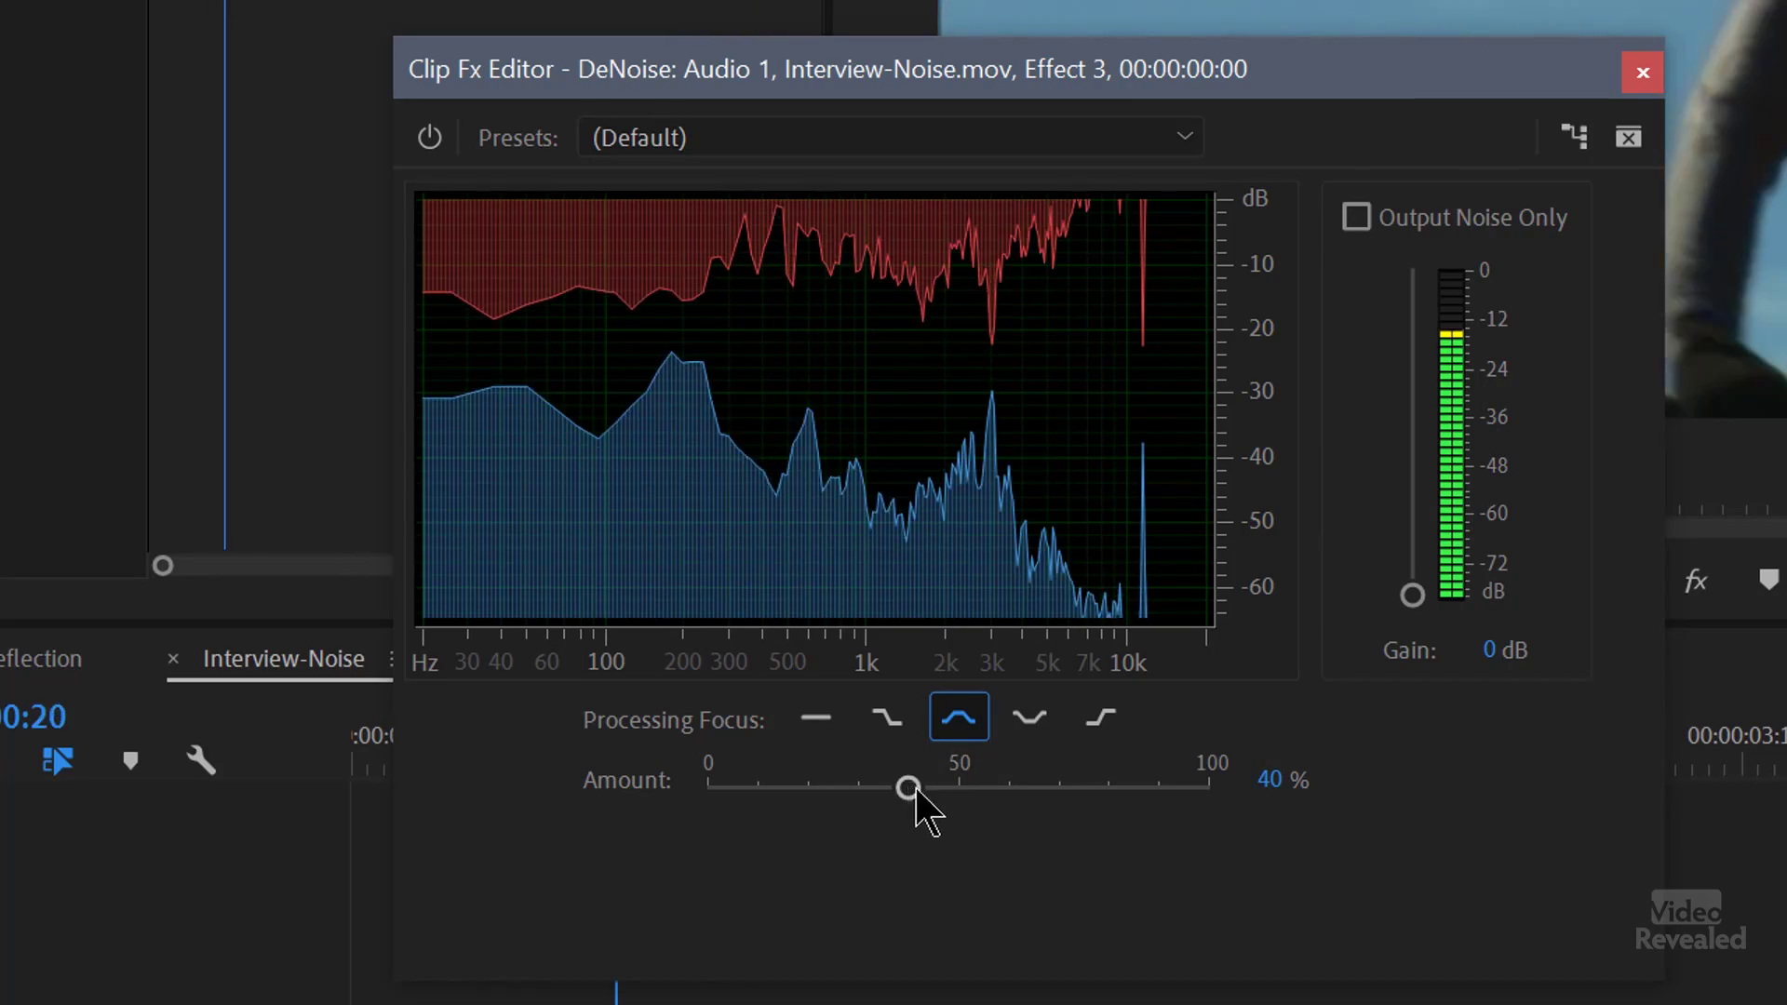
Step: Raise the clip's DeNoise Amount to 59%, checking Output Noise Only briefly before turning it off
drag(911, 790, 1004, 789)
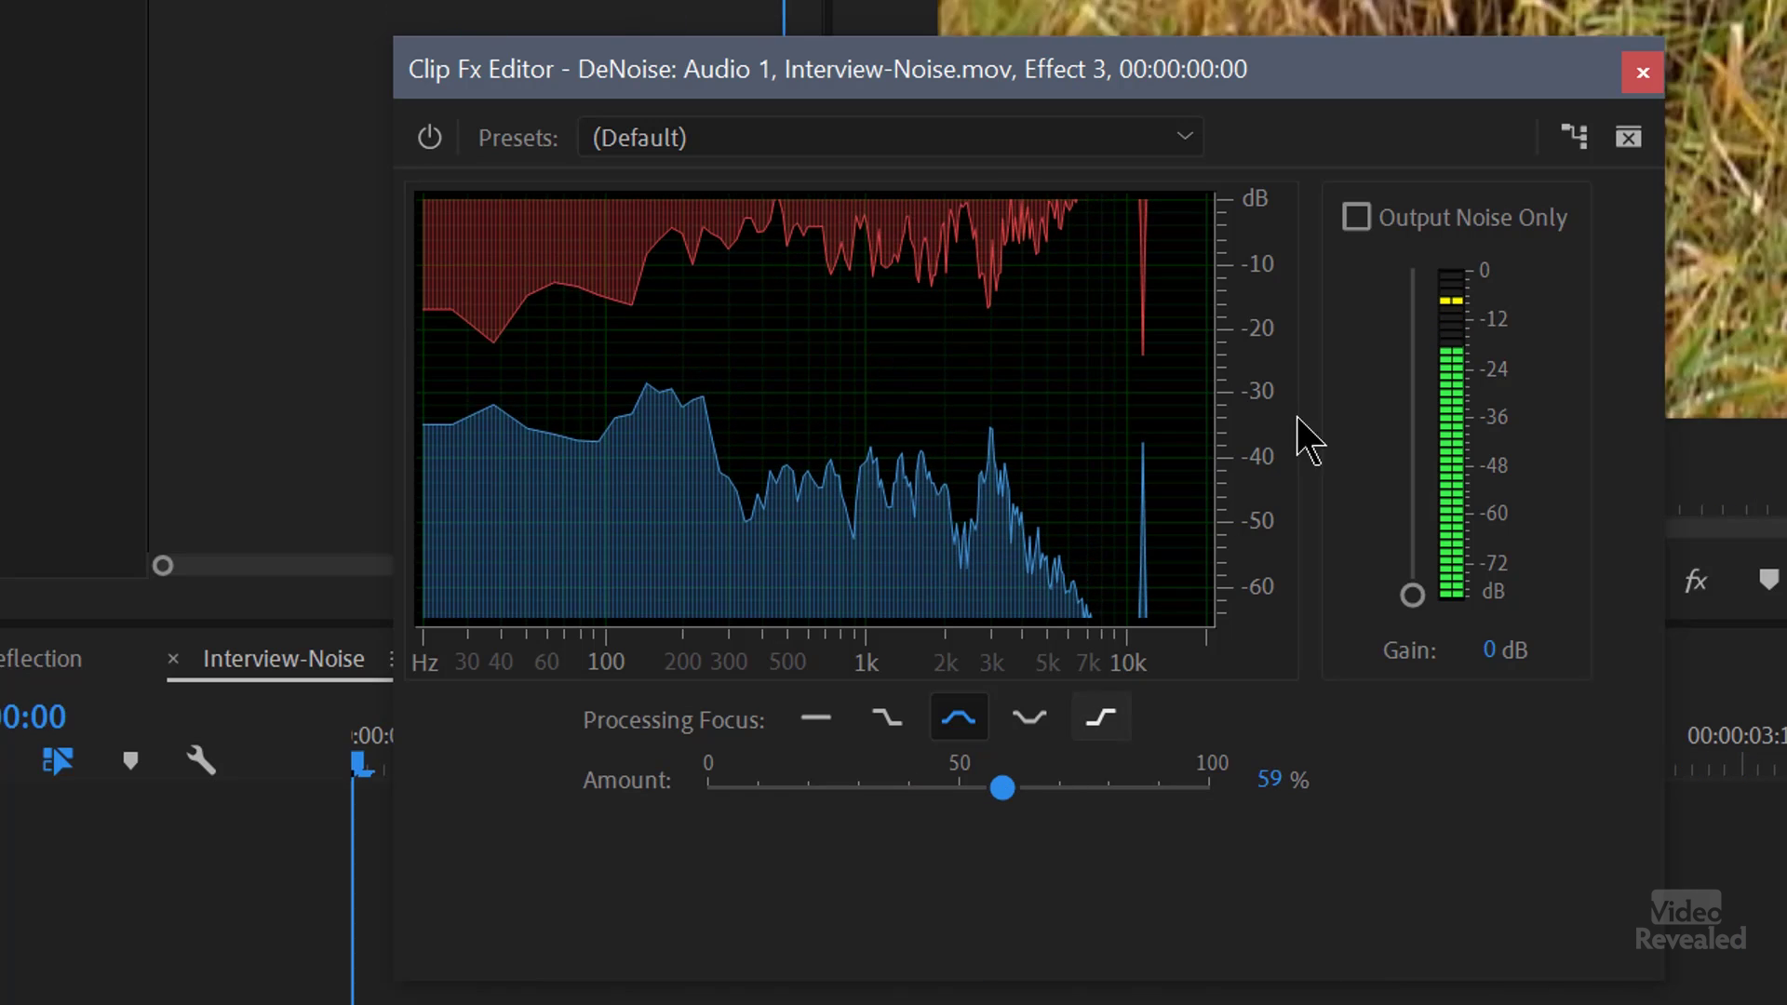
click(1408, 227)
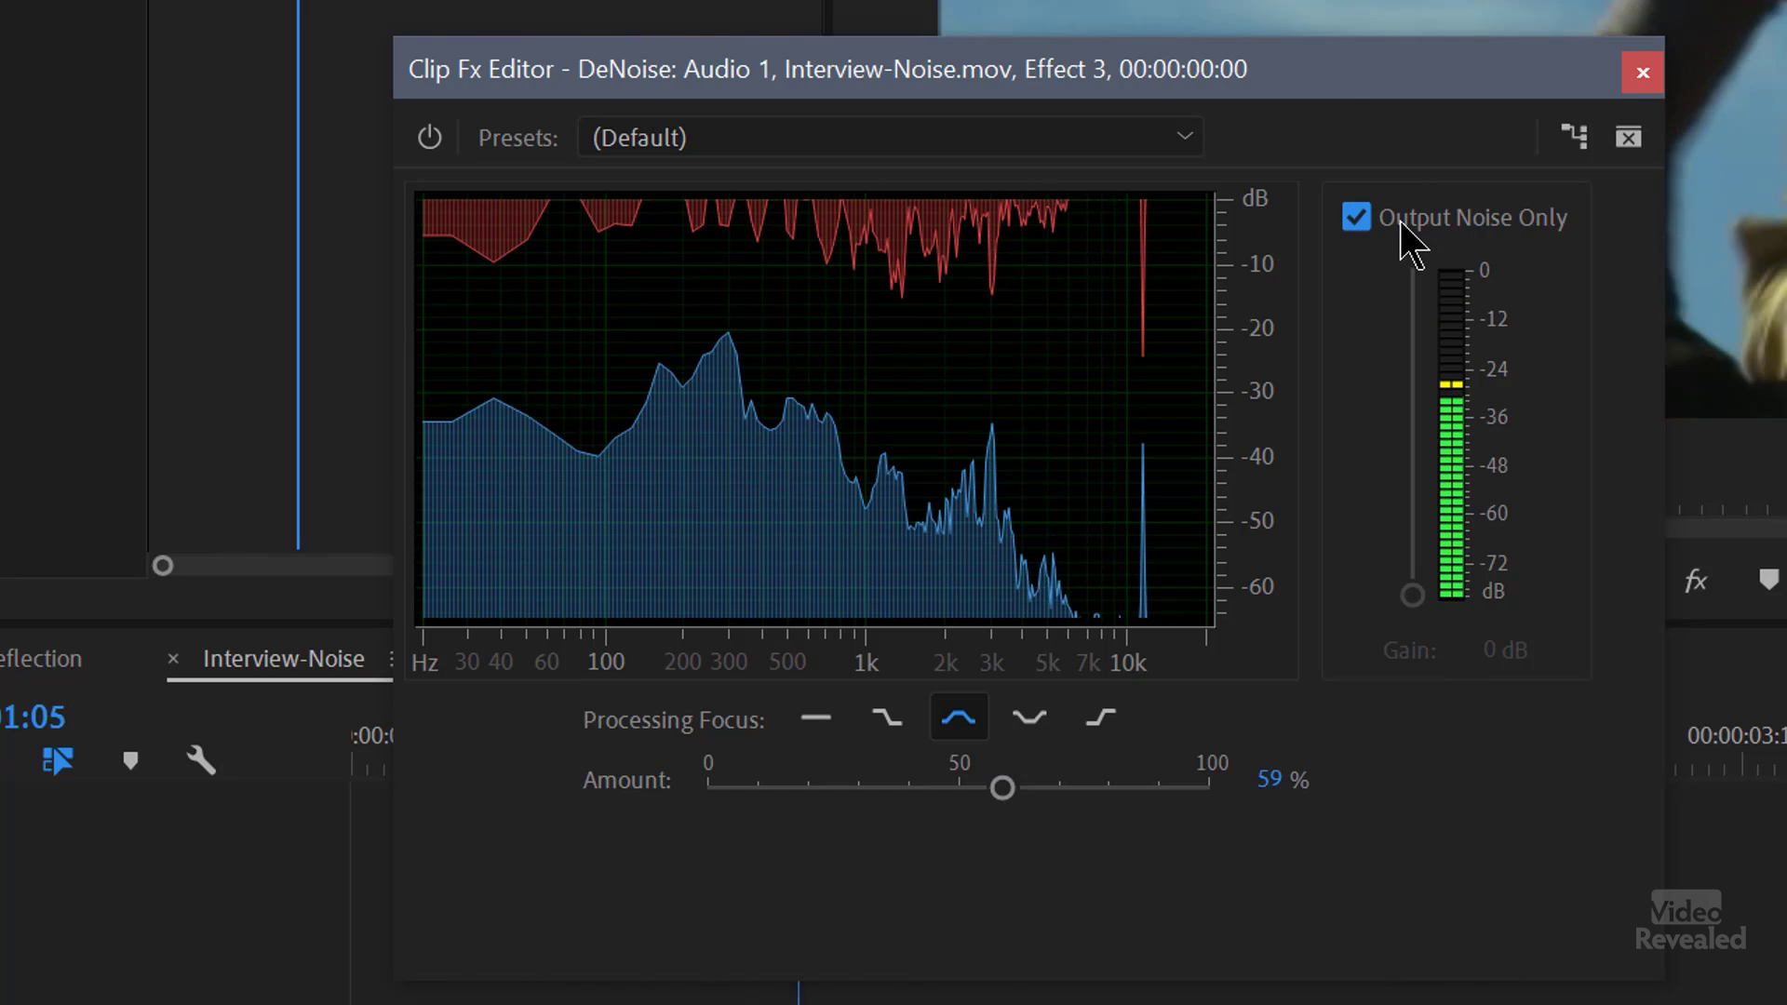
click(1406, 233)
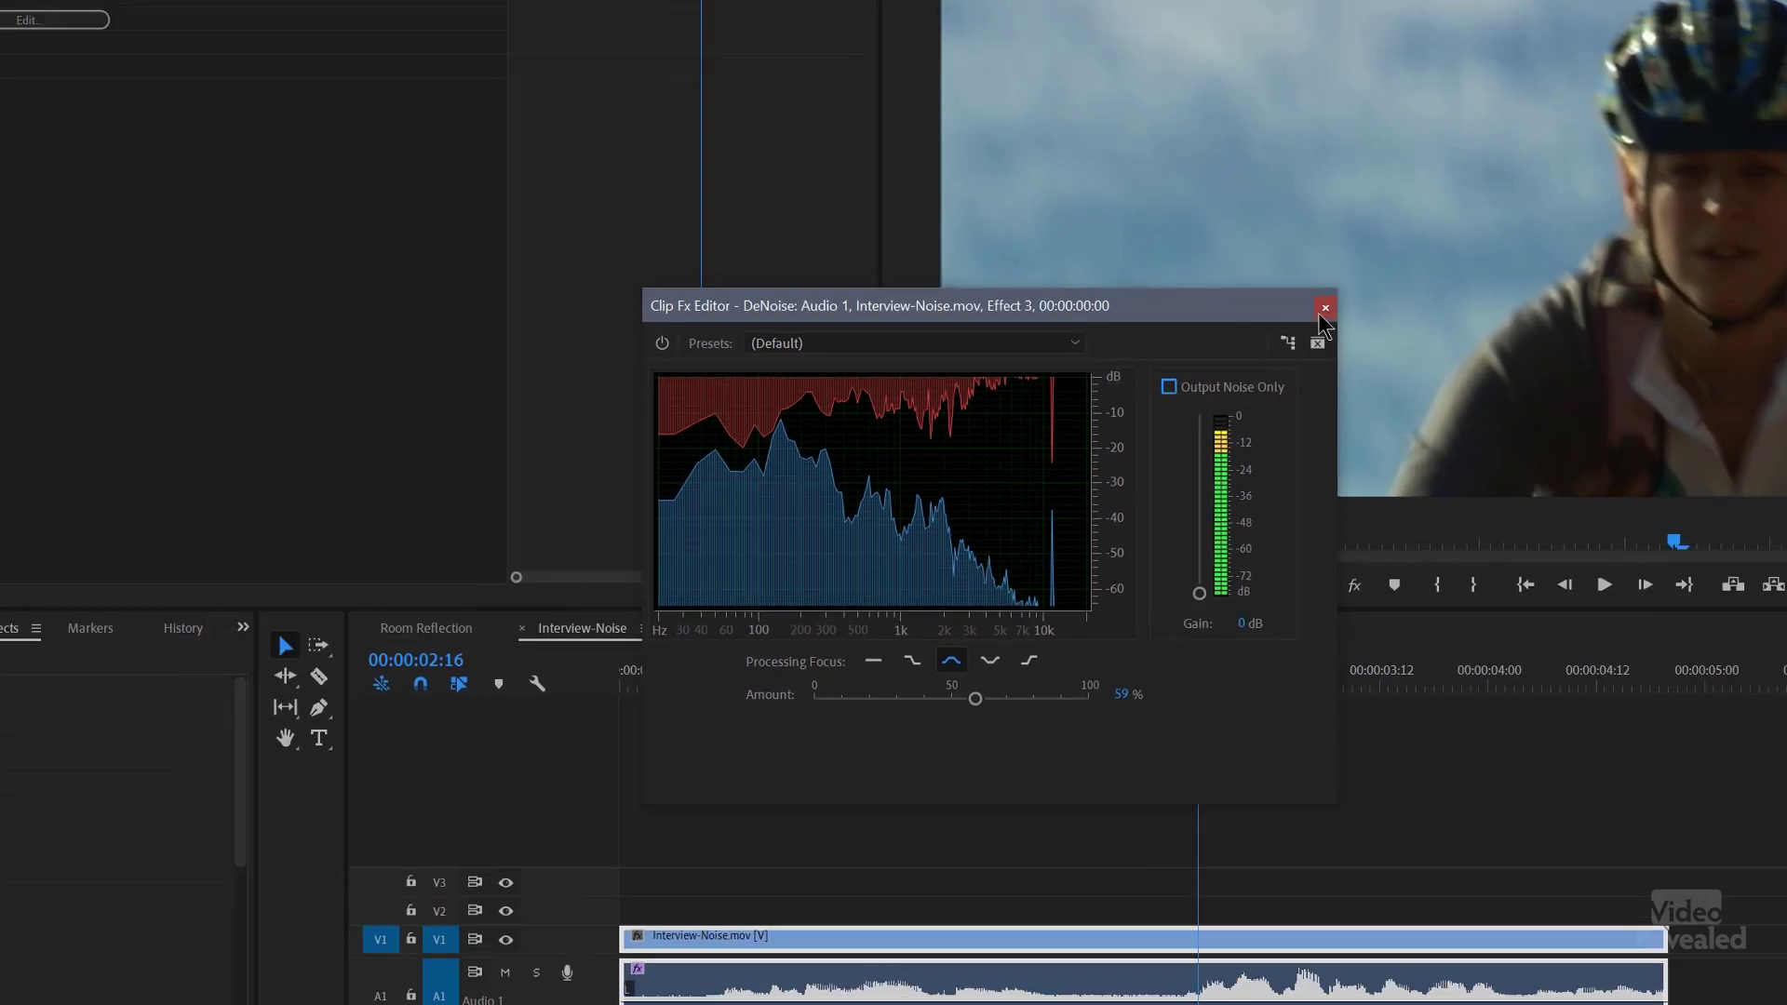
Step: Close the DeNoise editor and delete DeNoise from the Interview-Noise clip
click(1322, 315)
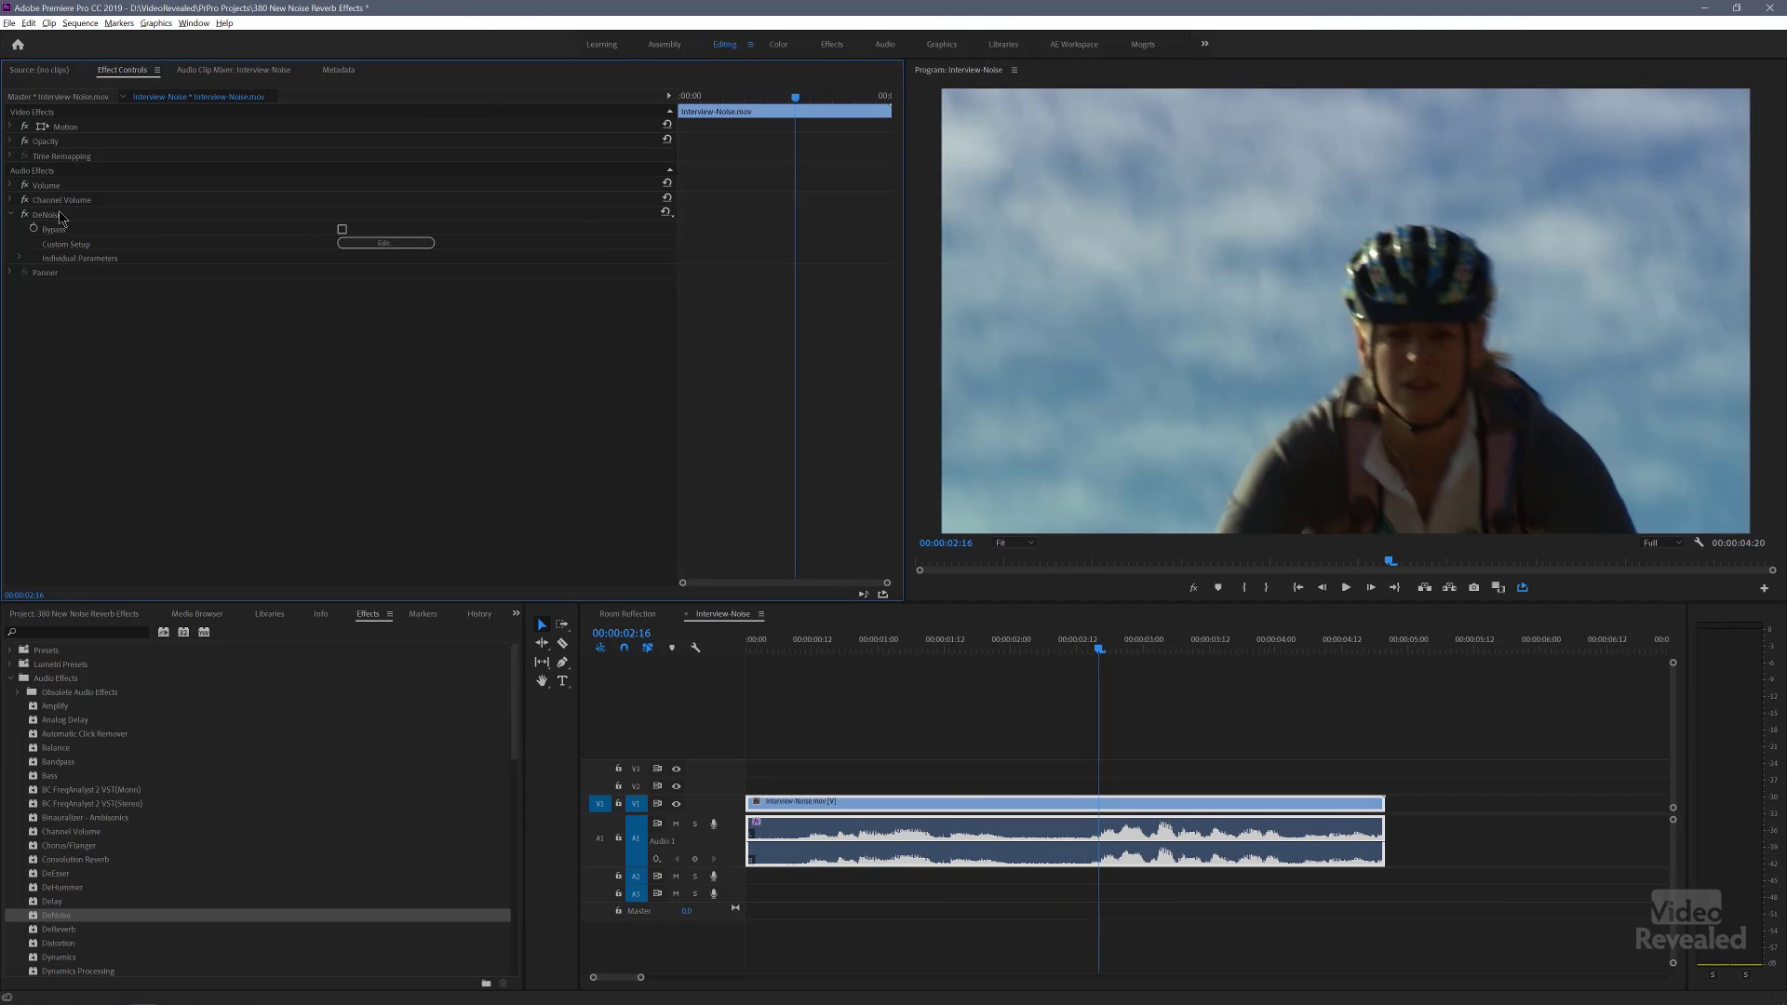
click(60, 215)
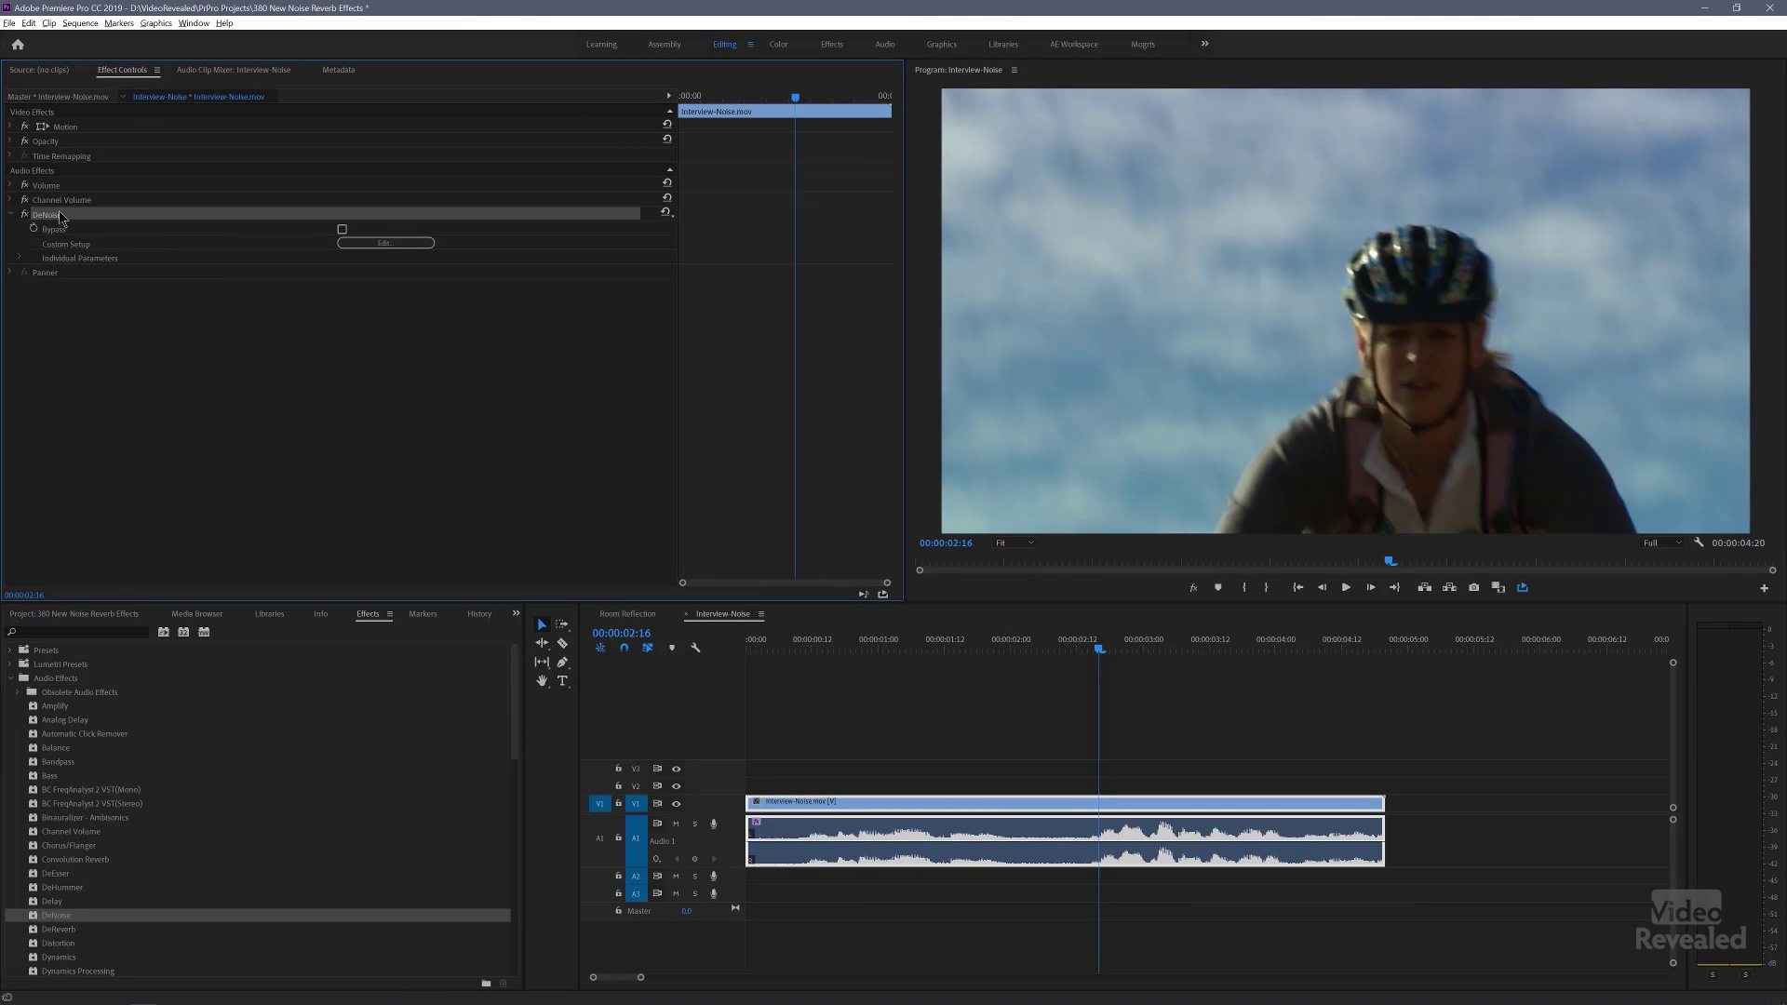
key(Delete)
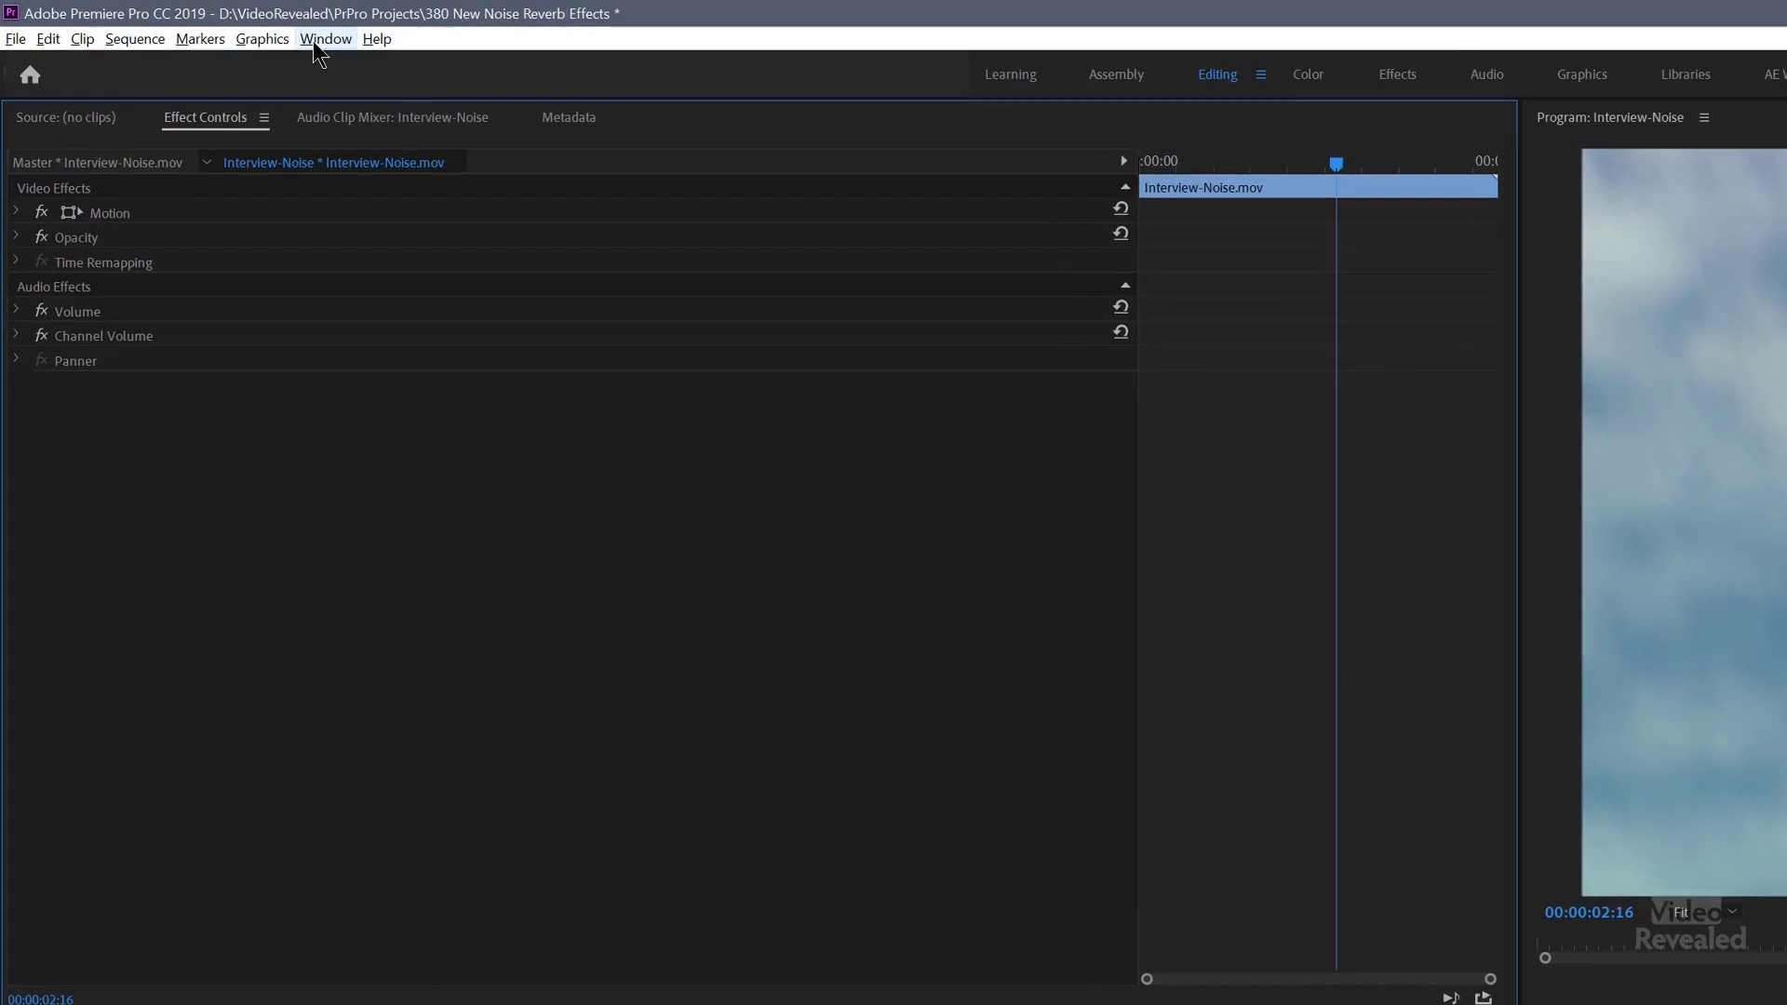
Step: In the Audio Track Mixer, insert Noise Reduction/Restoration > DeNoise on audio track 1
click(192, 23)
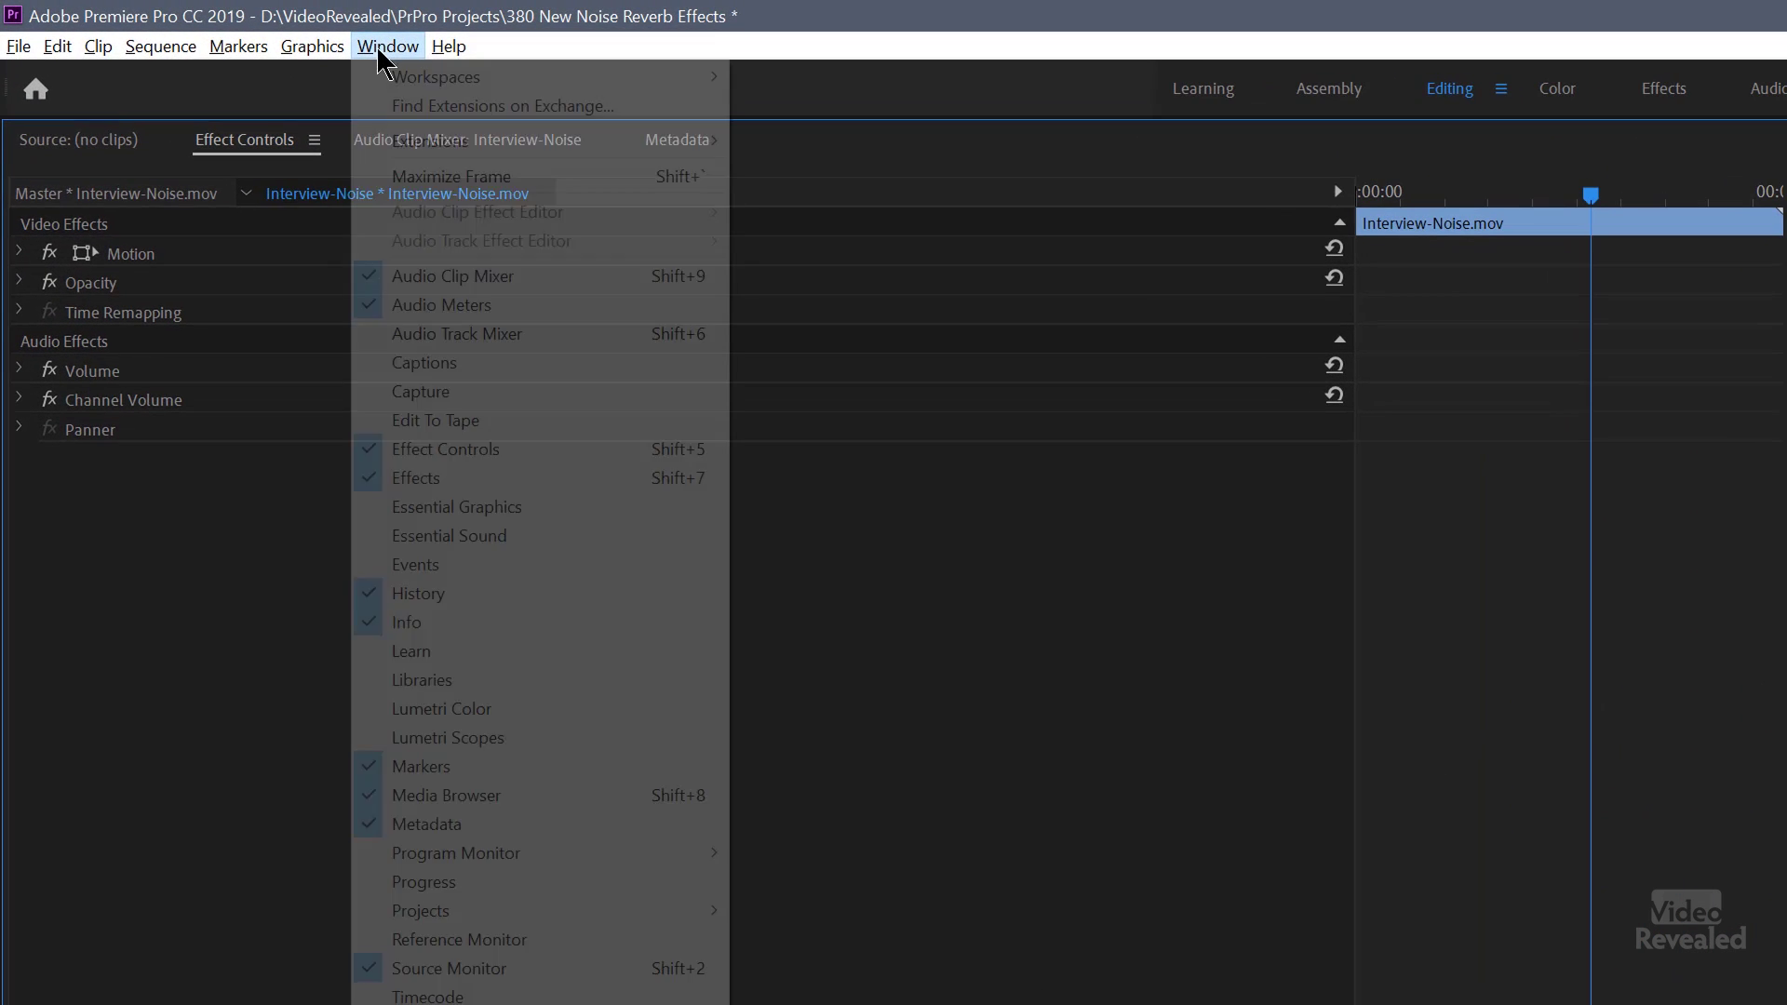
click(484, 343)
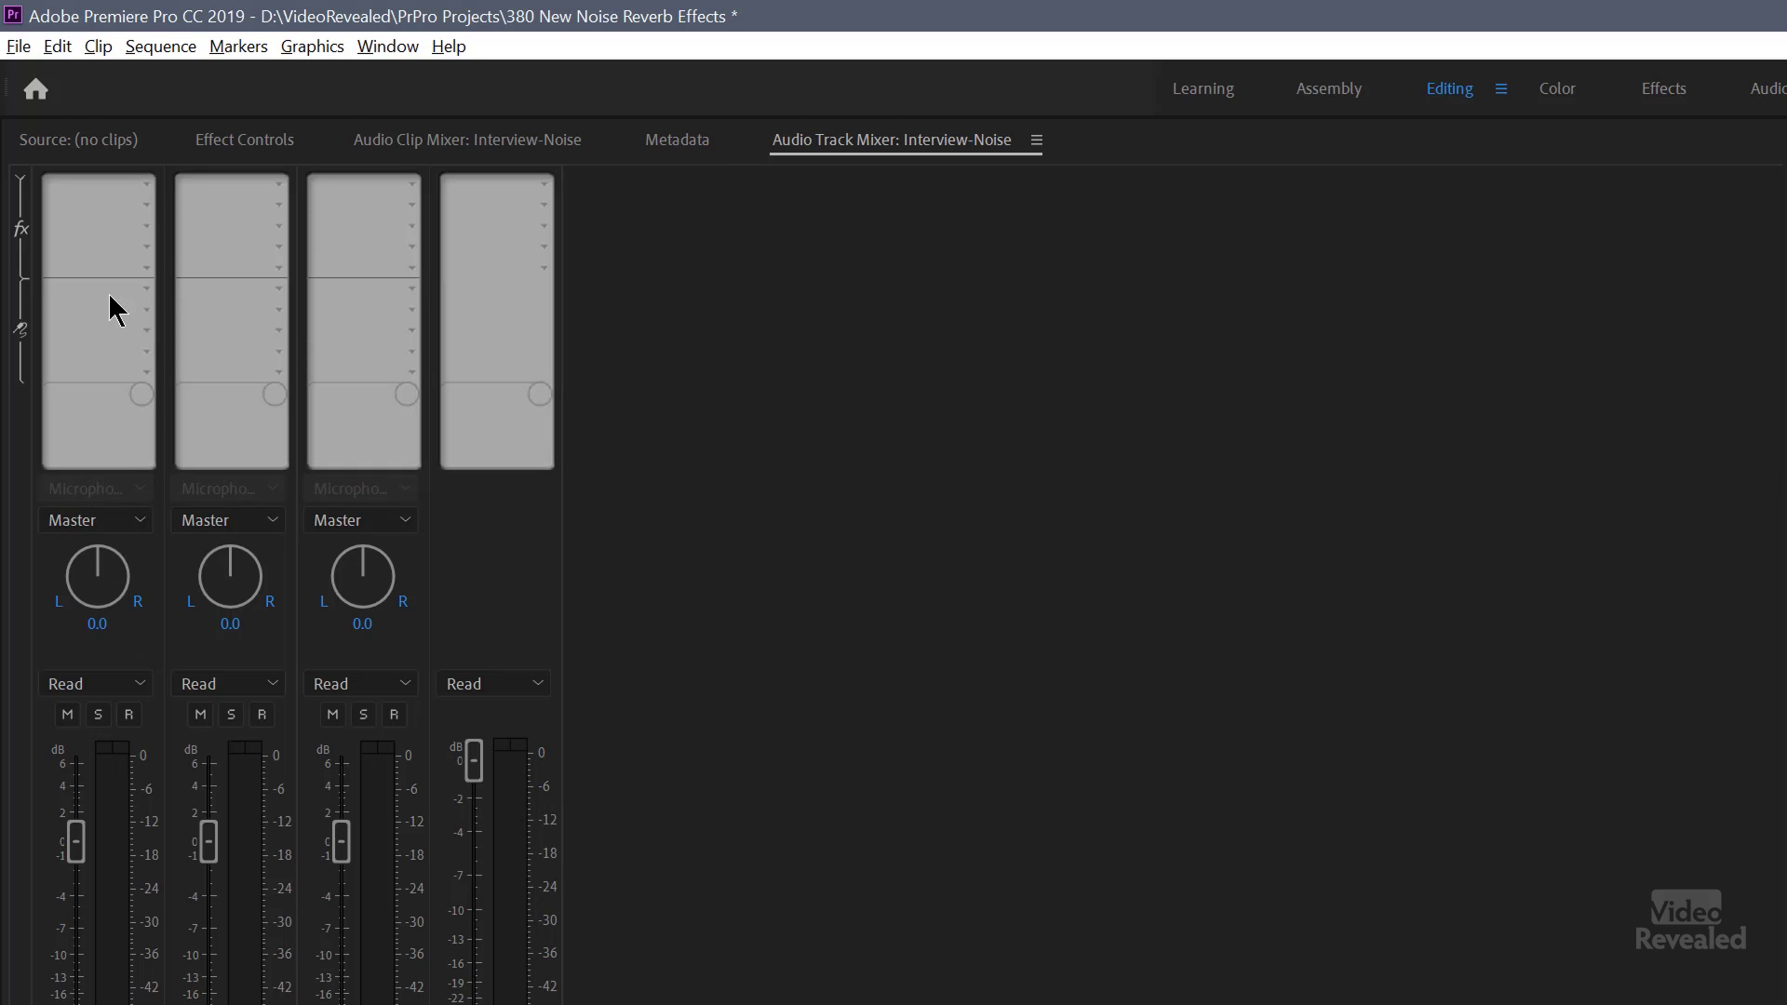
click(19, 183)
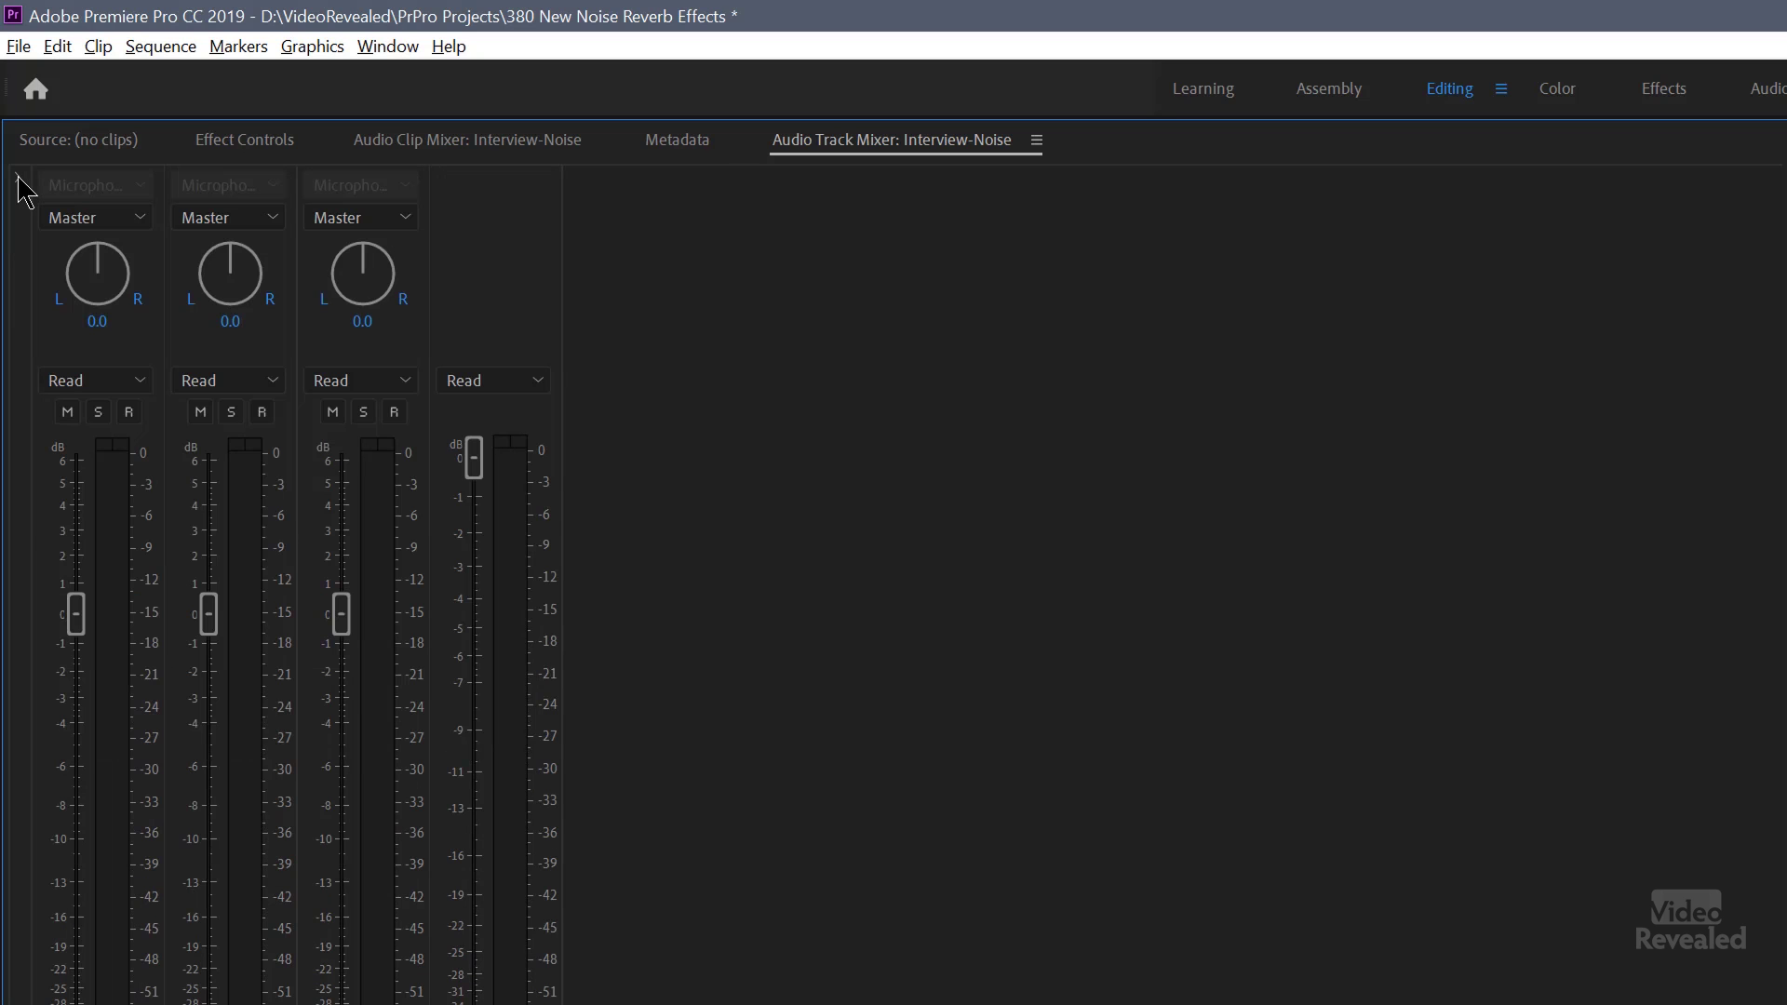
click(20, 183)
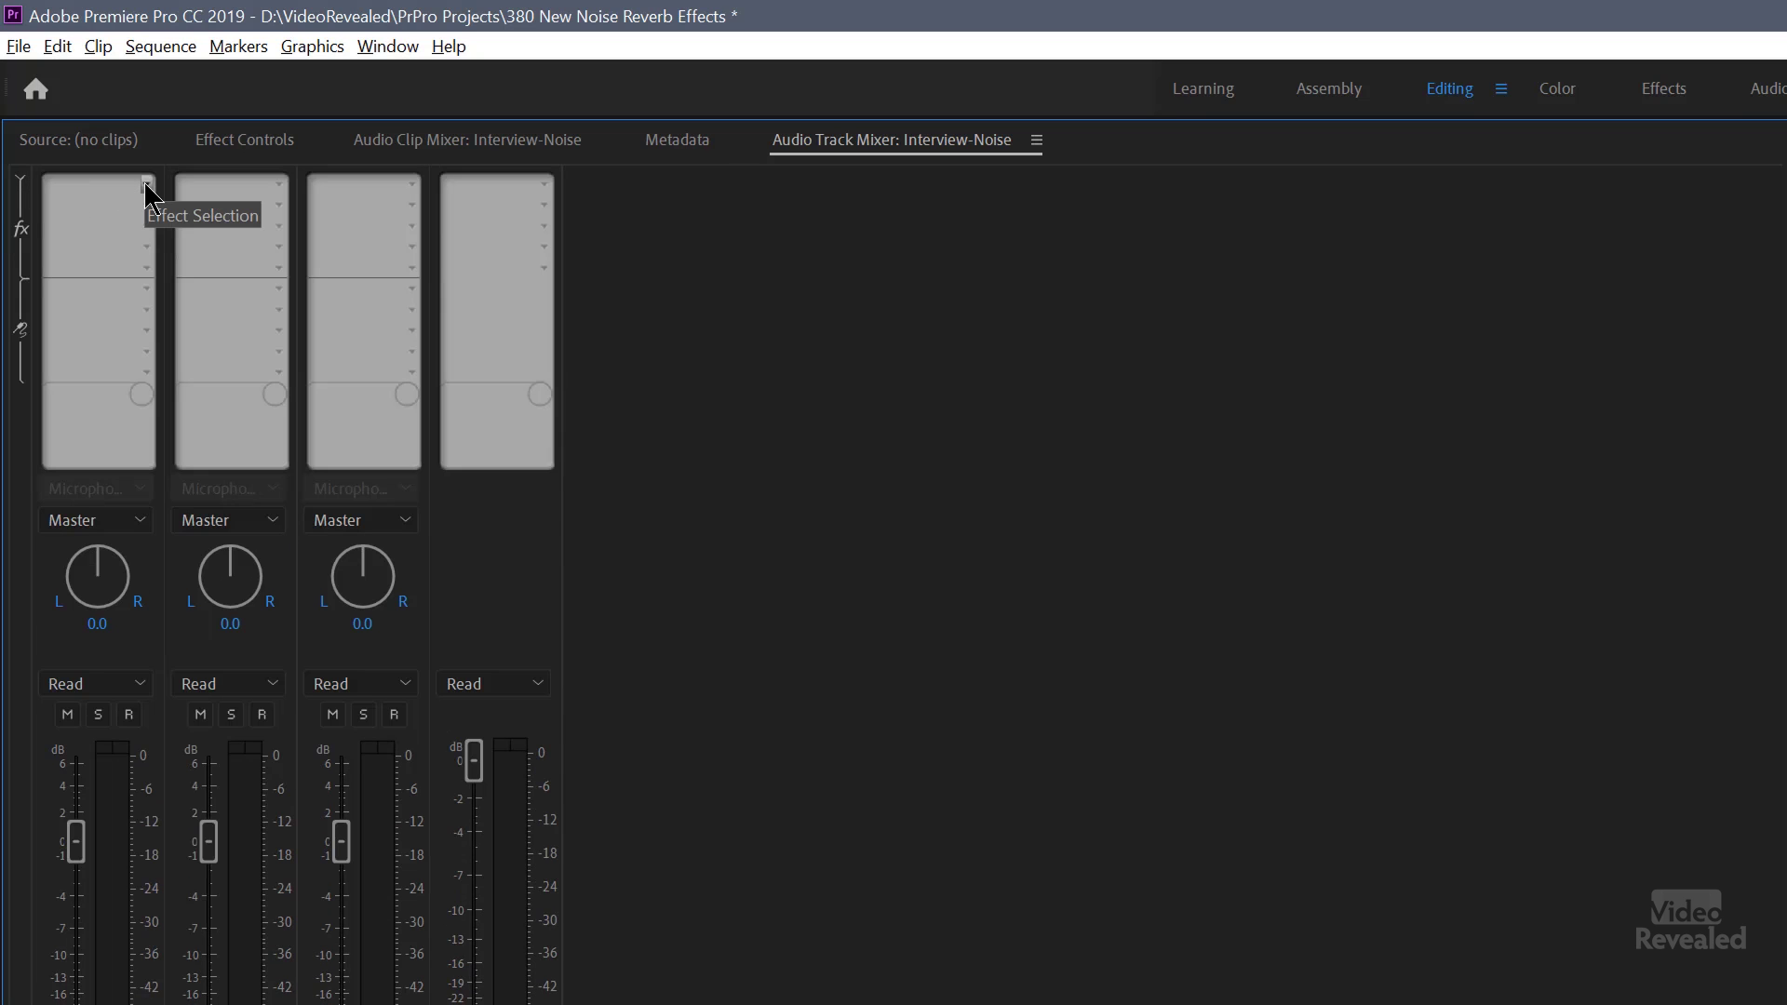
click(146, 183)
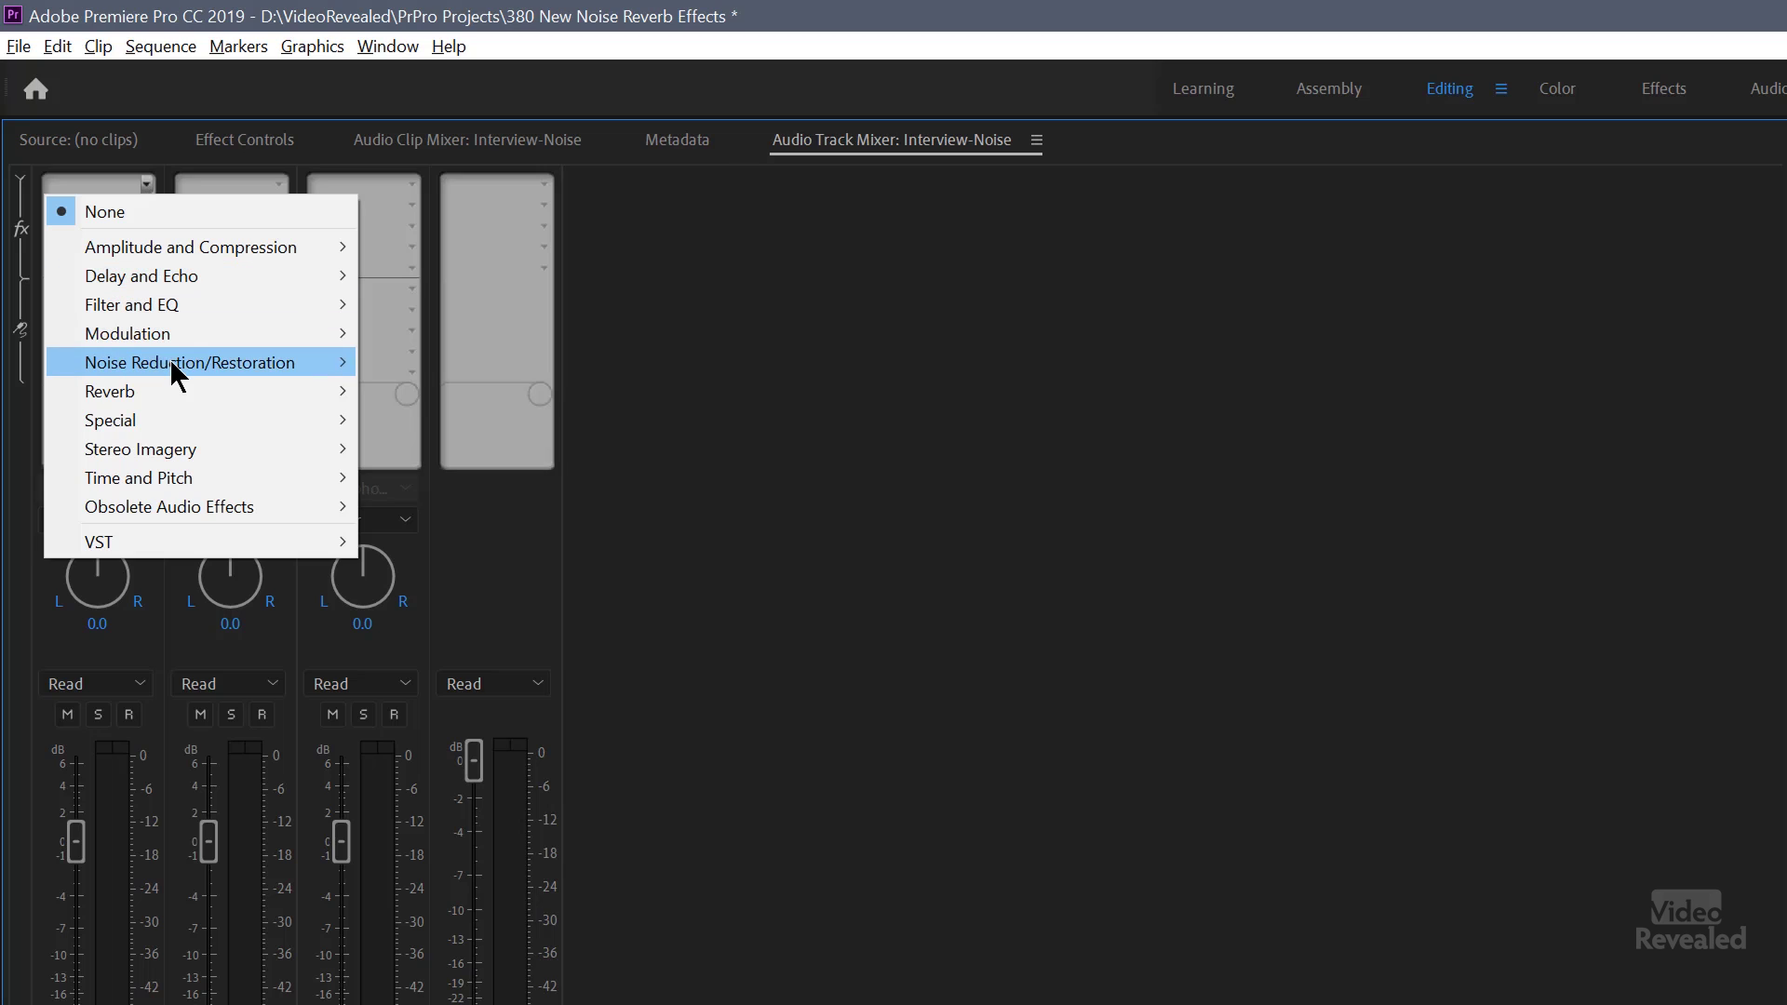
mouse_move(171, 365)
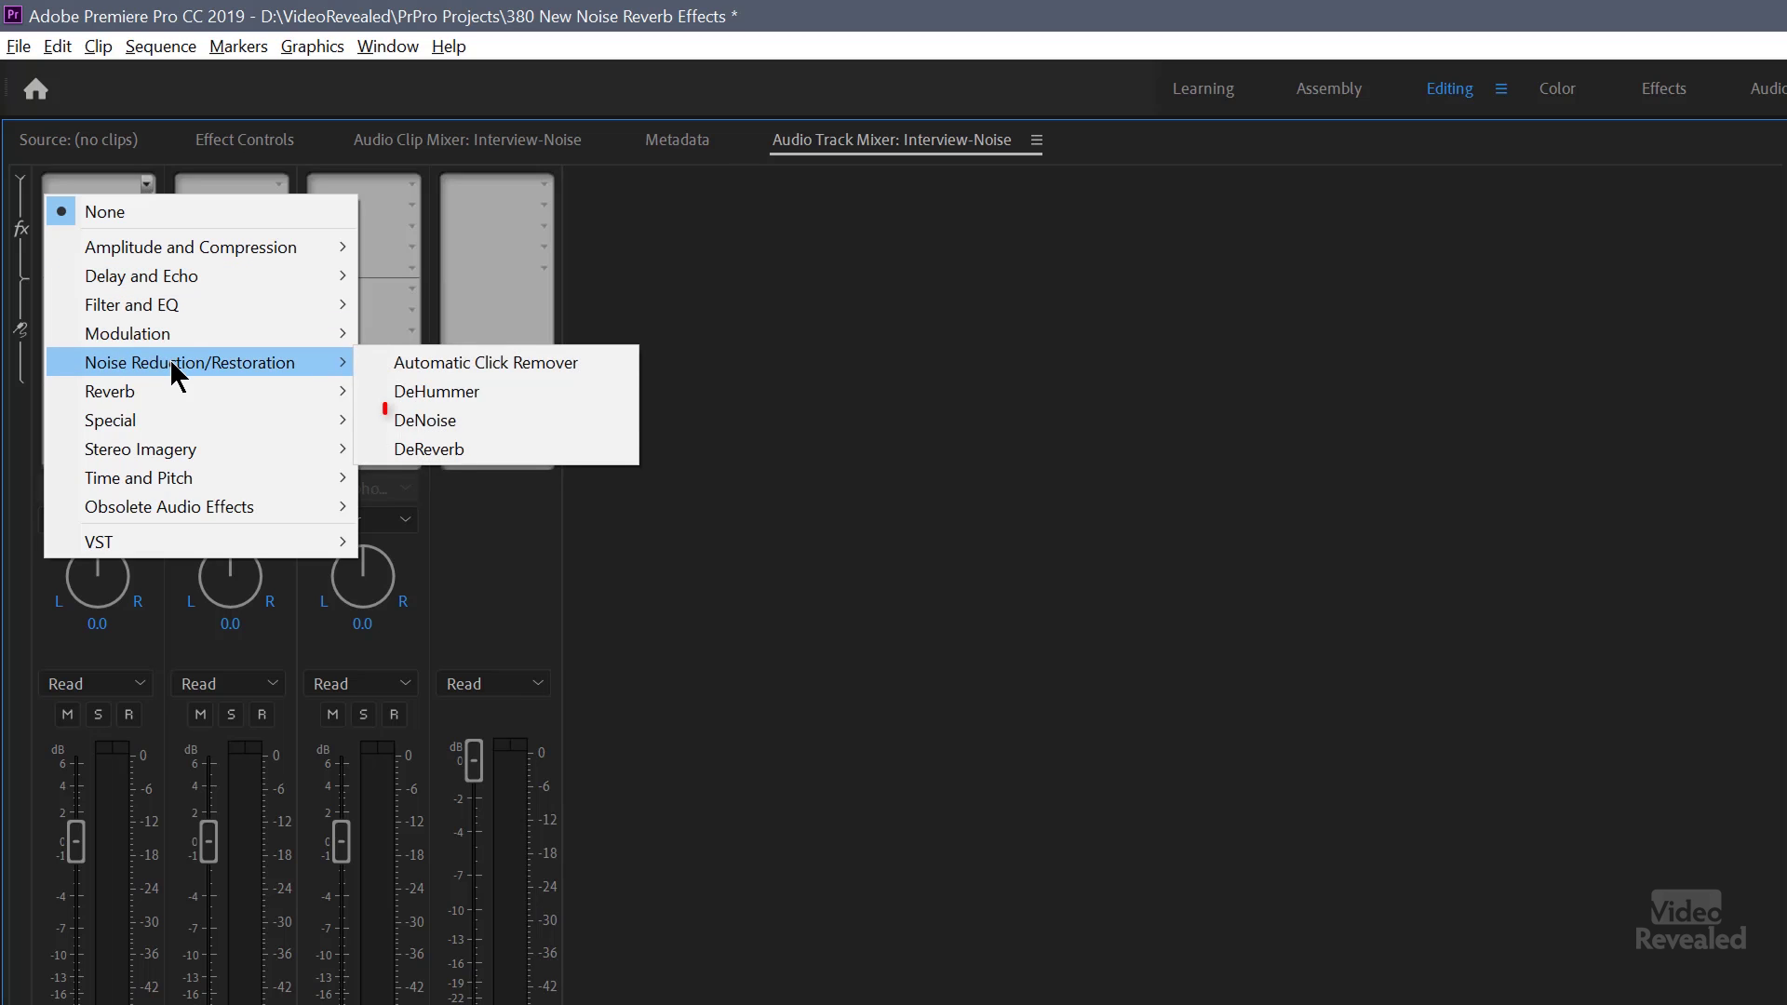
click(480, 430)
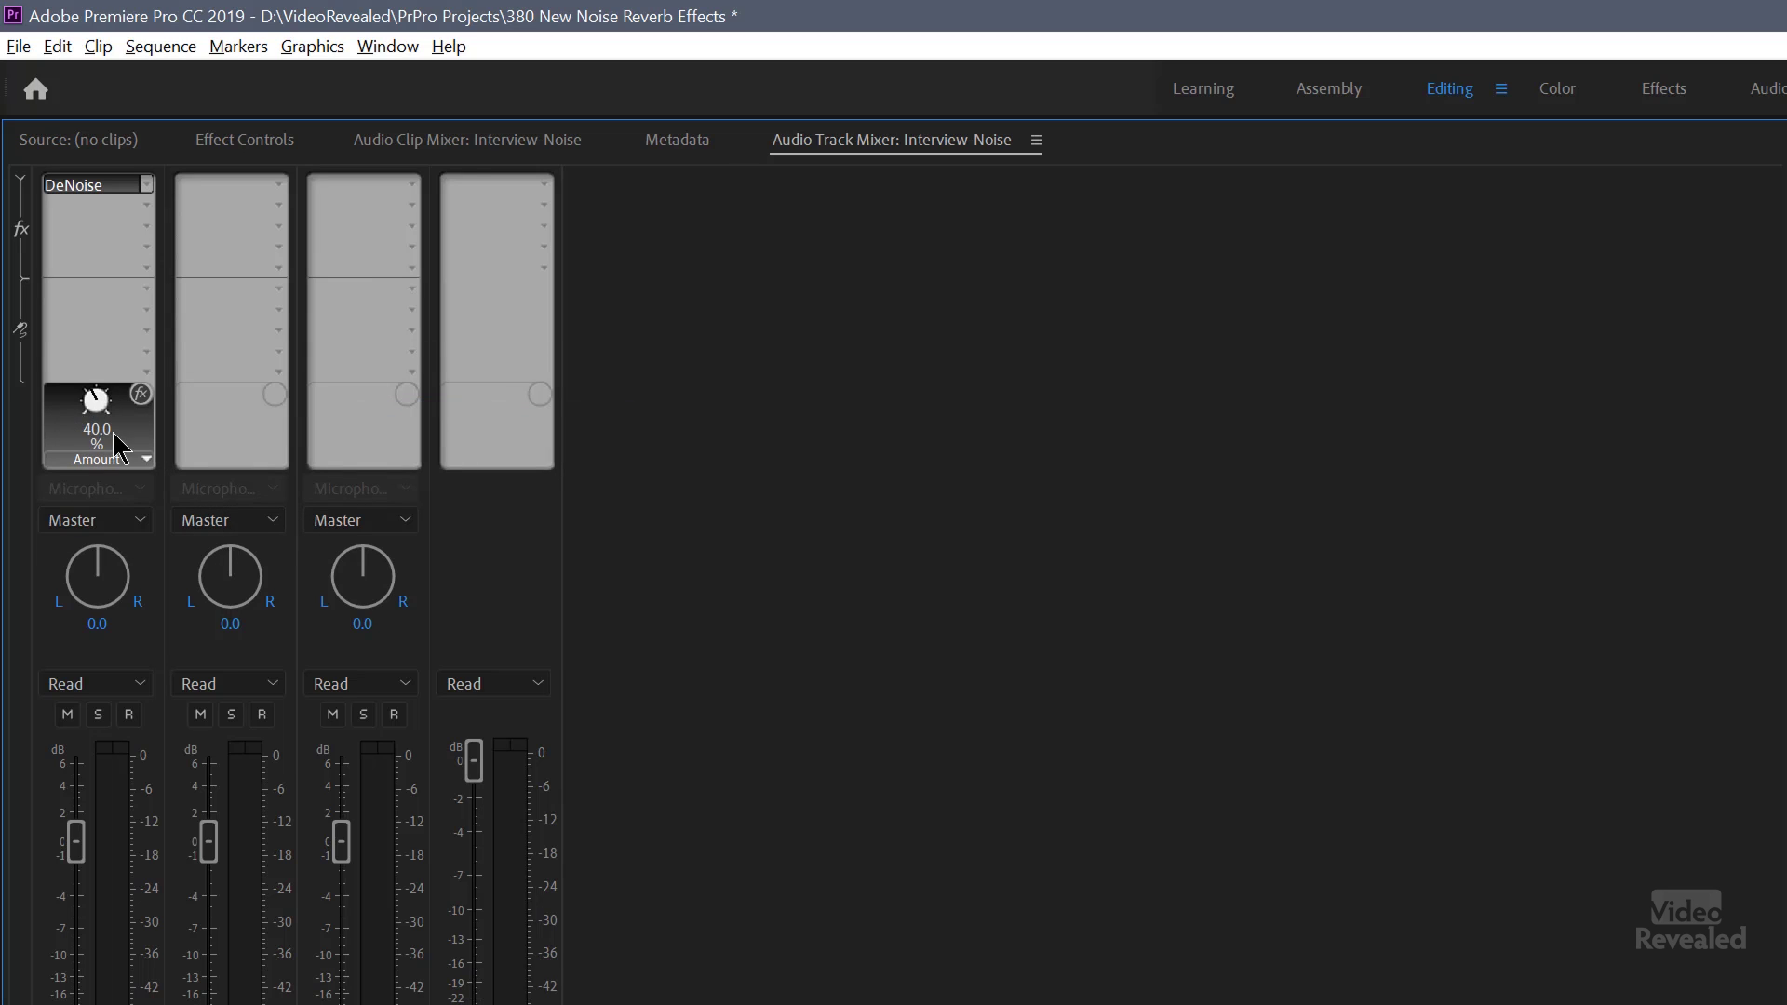
Step: Set the track's DeNoise to a bell mid-frequency focus at 63% Amount and preview it
double_click(94, 184)
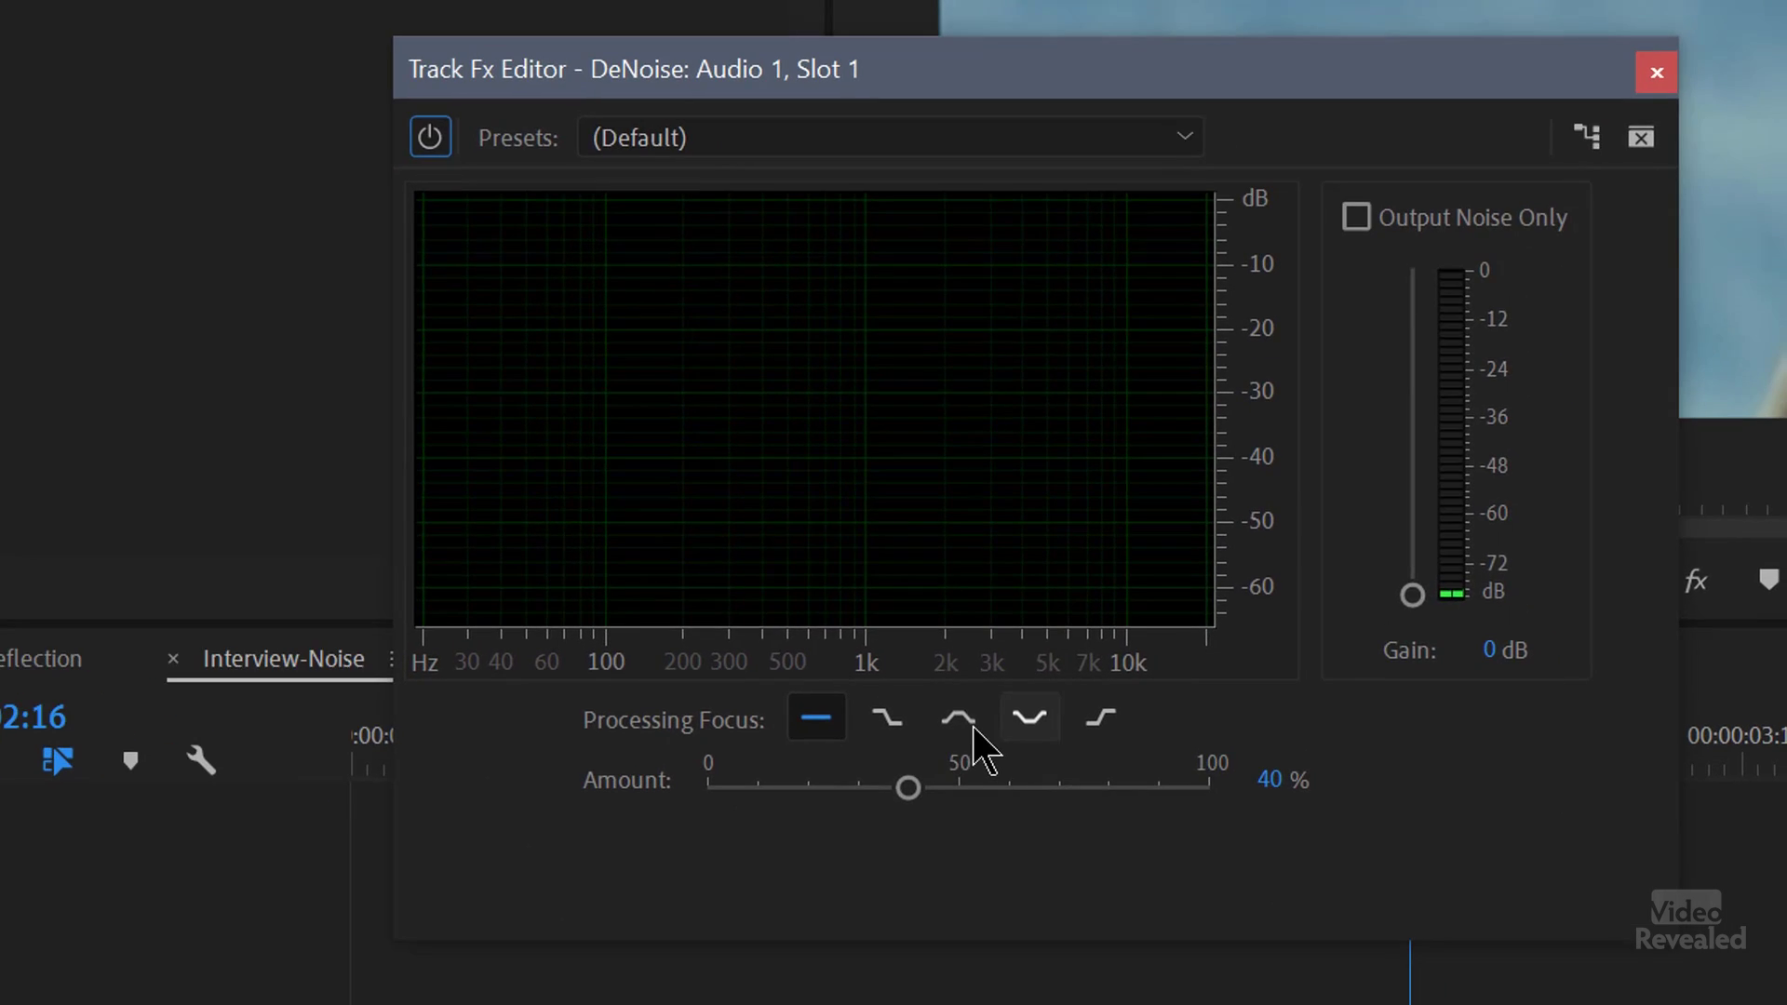
click(963, 731)
drag(996, 784, 1022, 789)
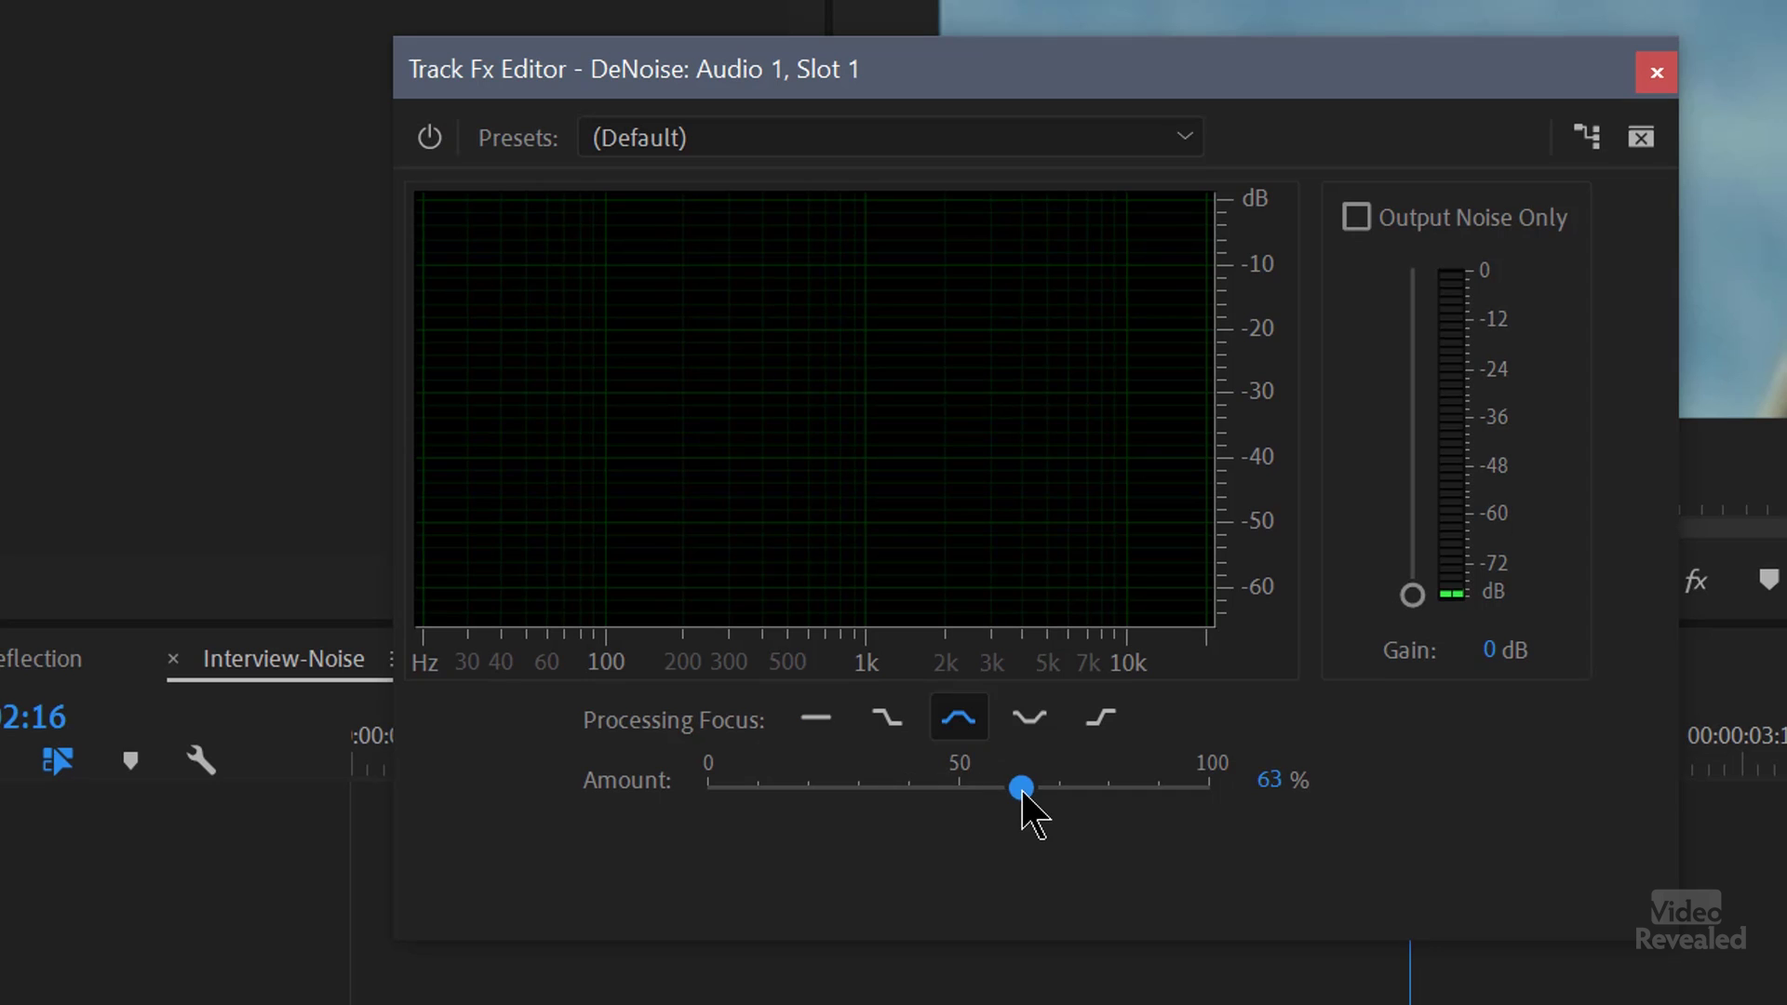
key(space)
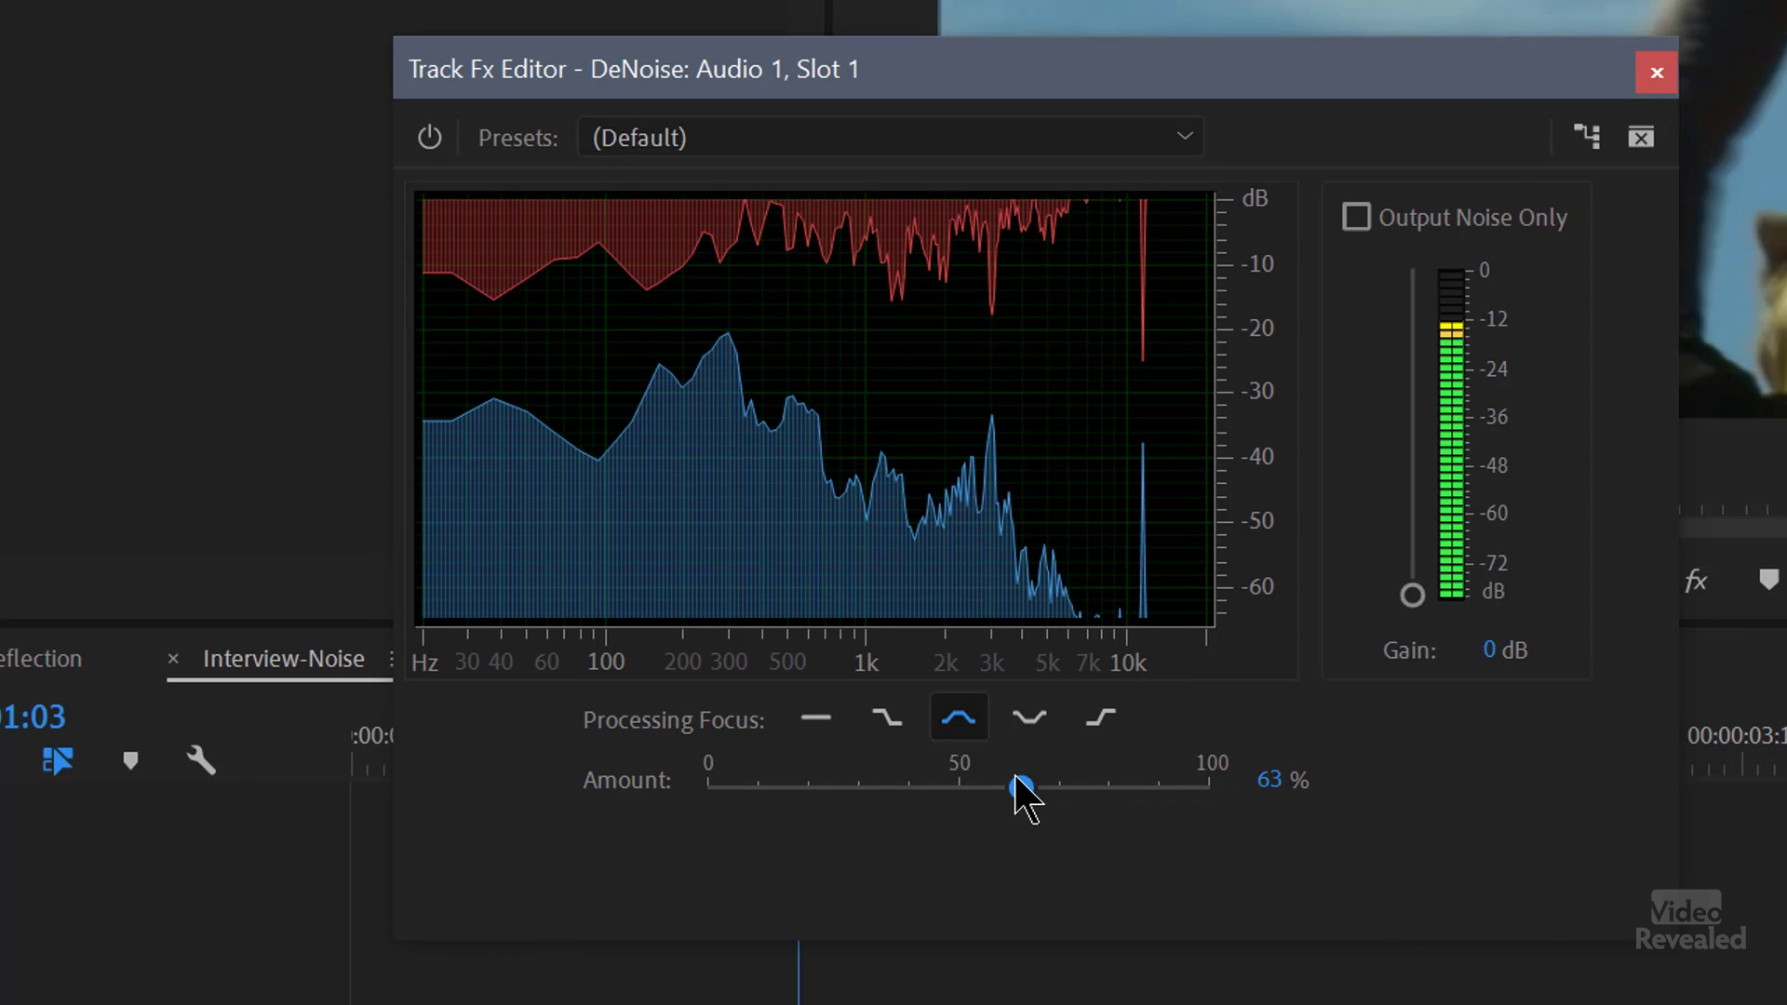
key(space)
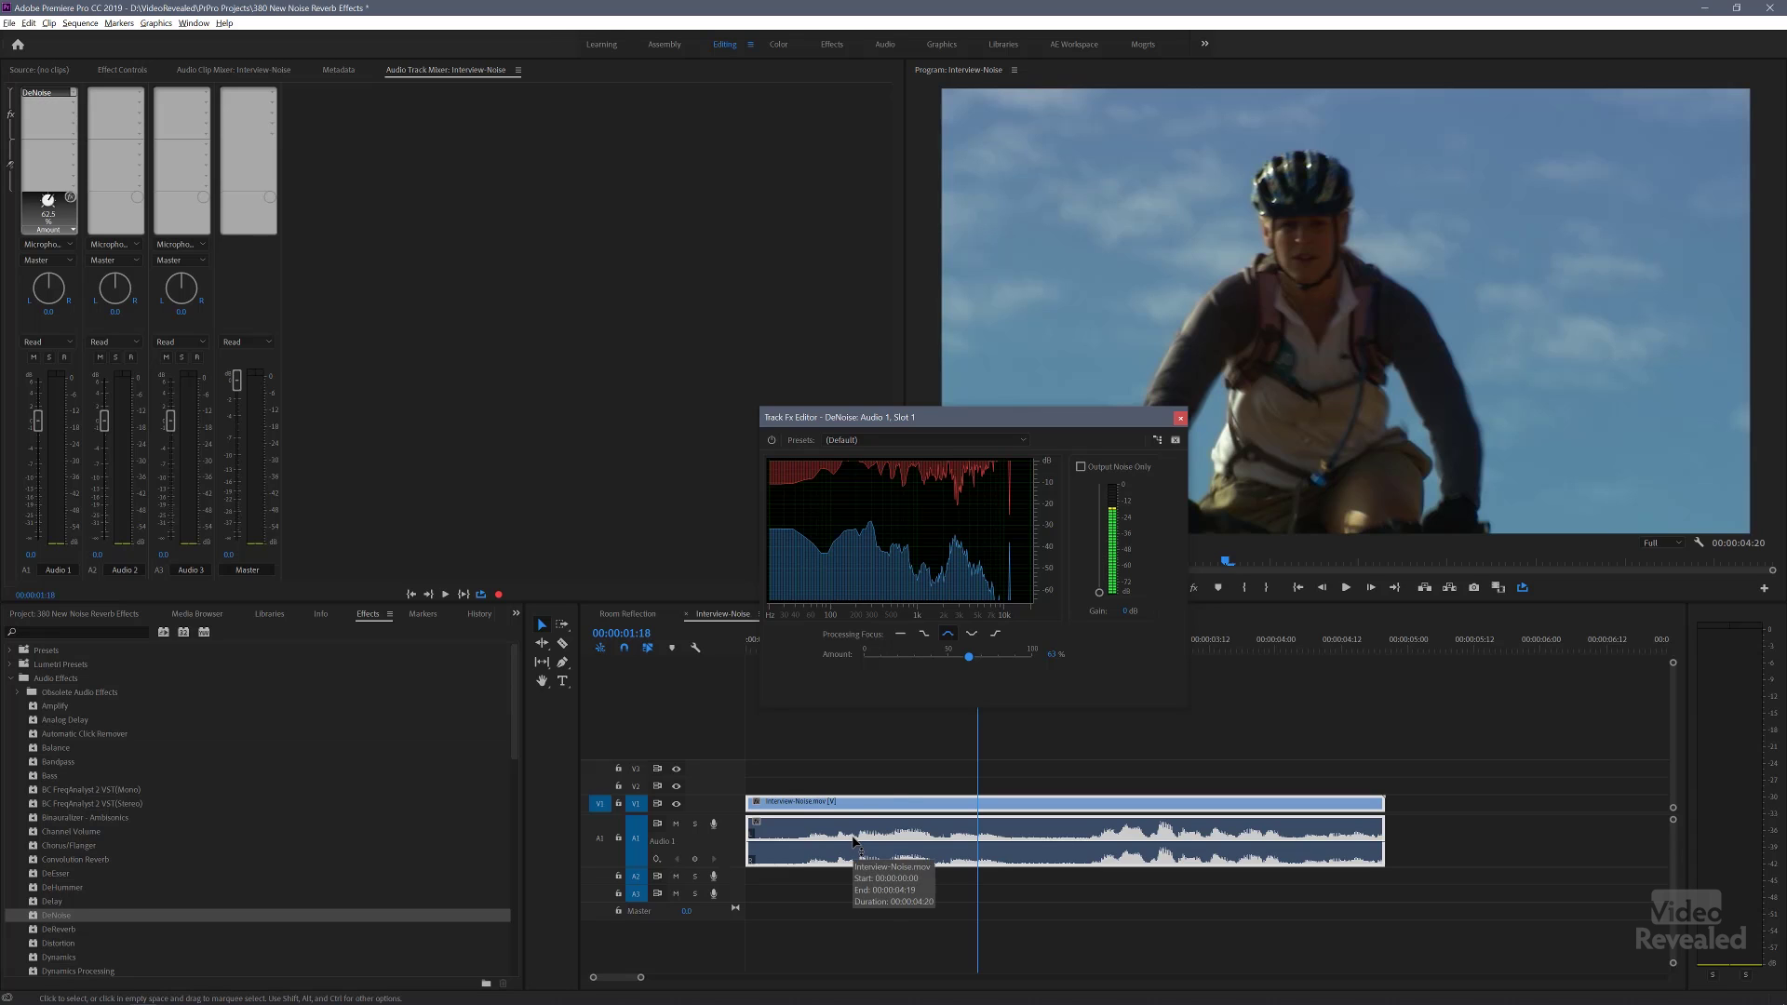
Step: Duplicate the interview clip right after the original, then open the Room Reflection sequence
click(865, 815)
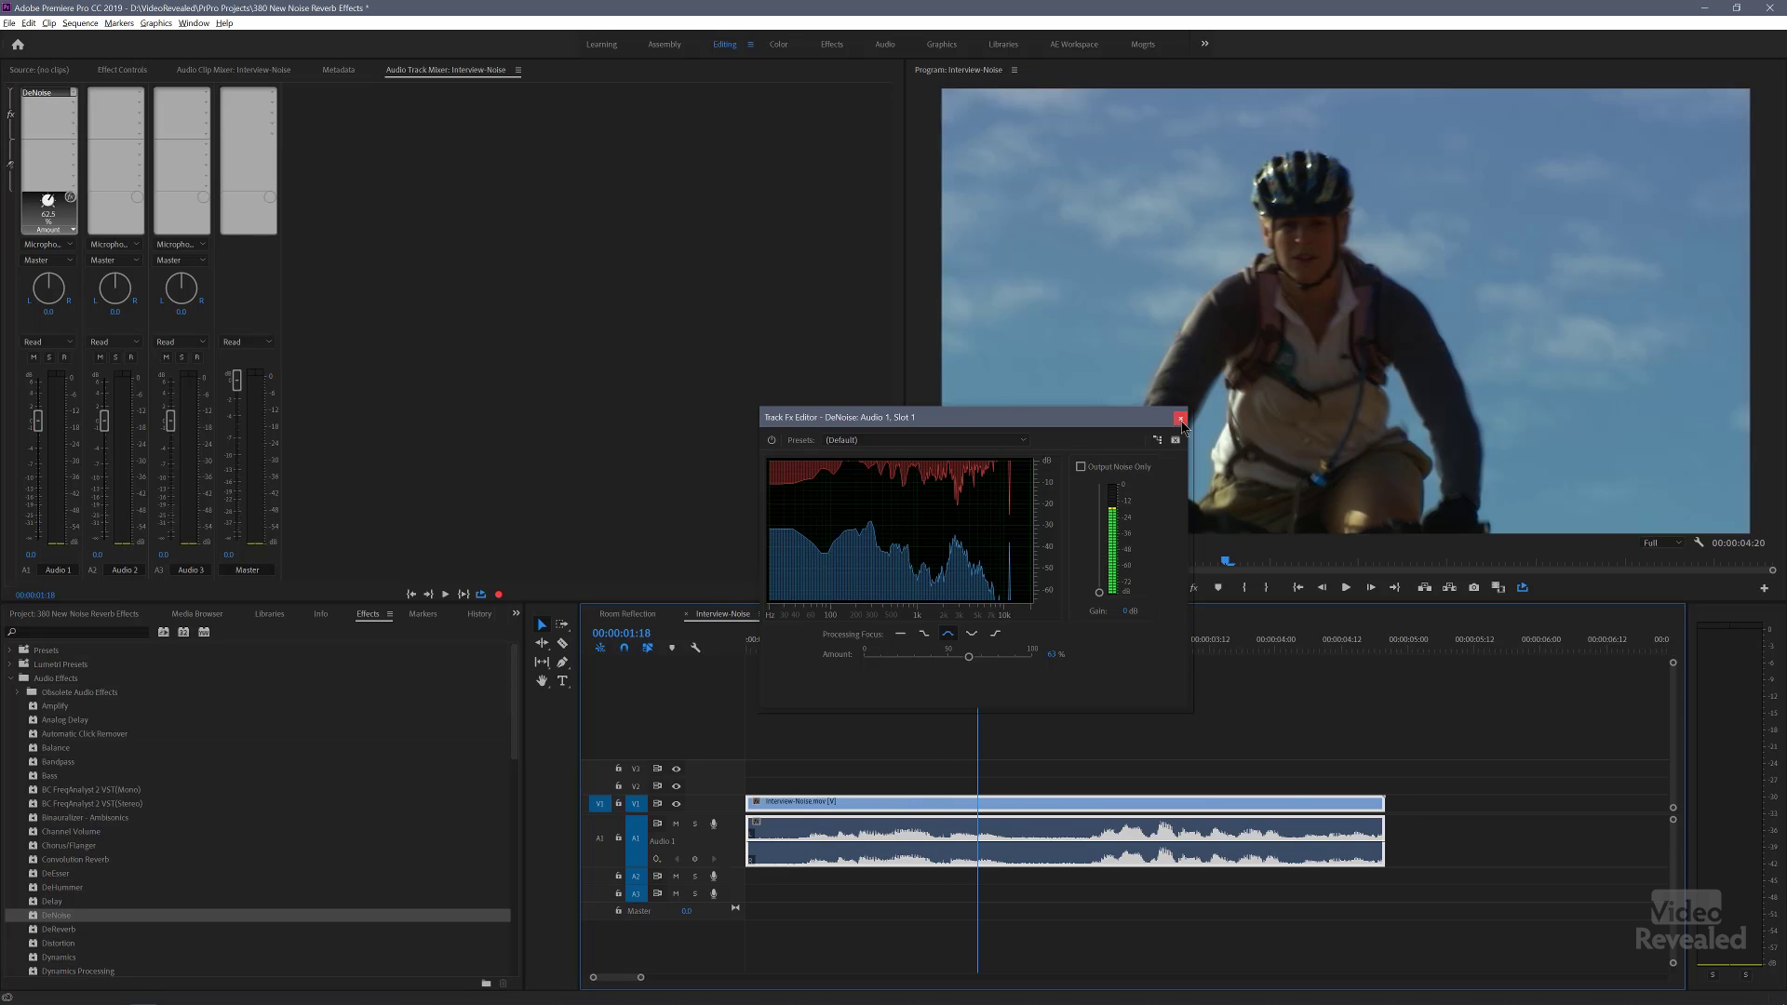
click(1180, 419)
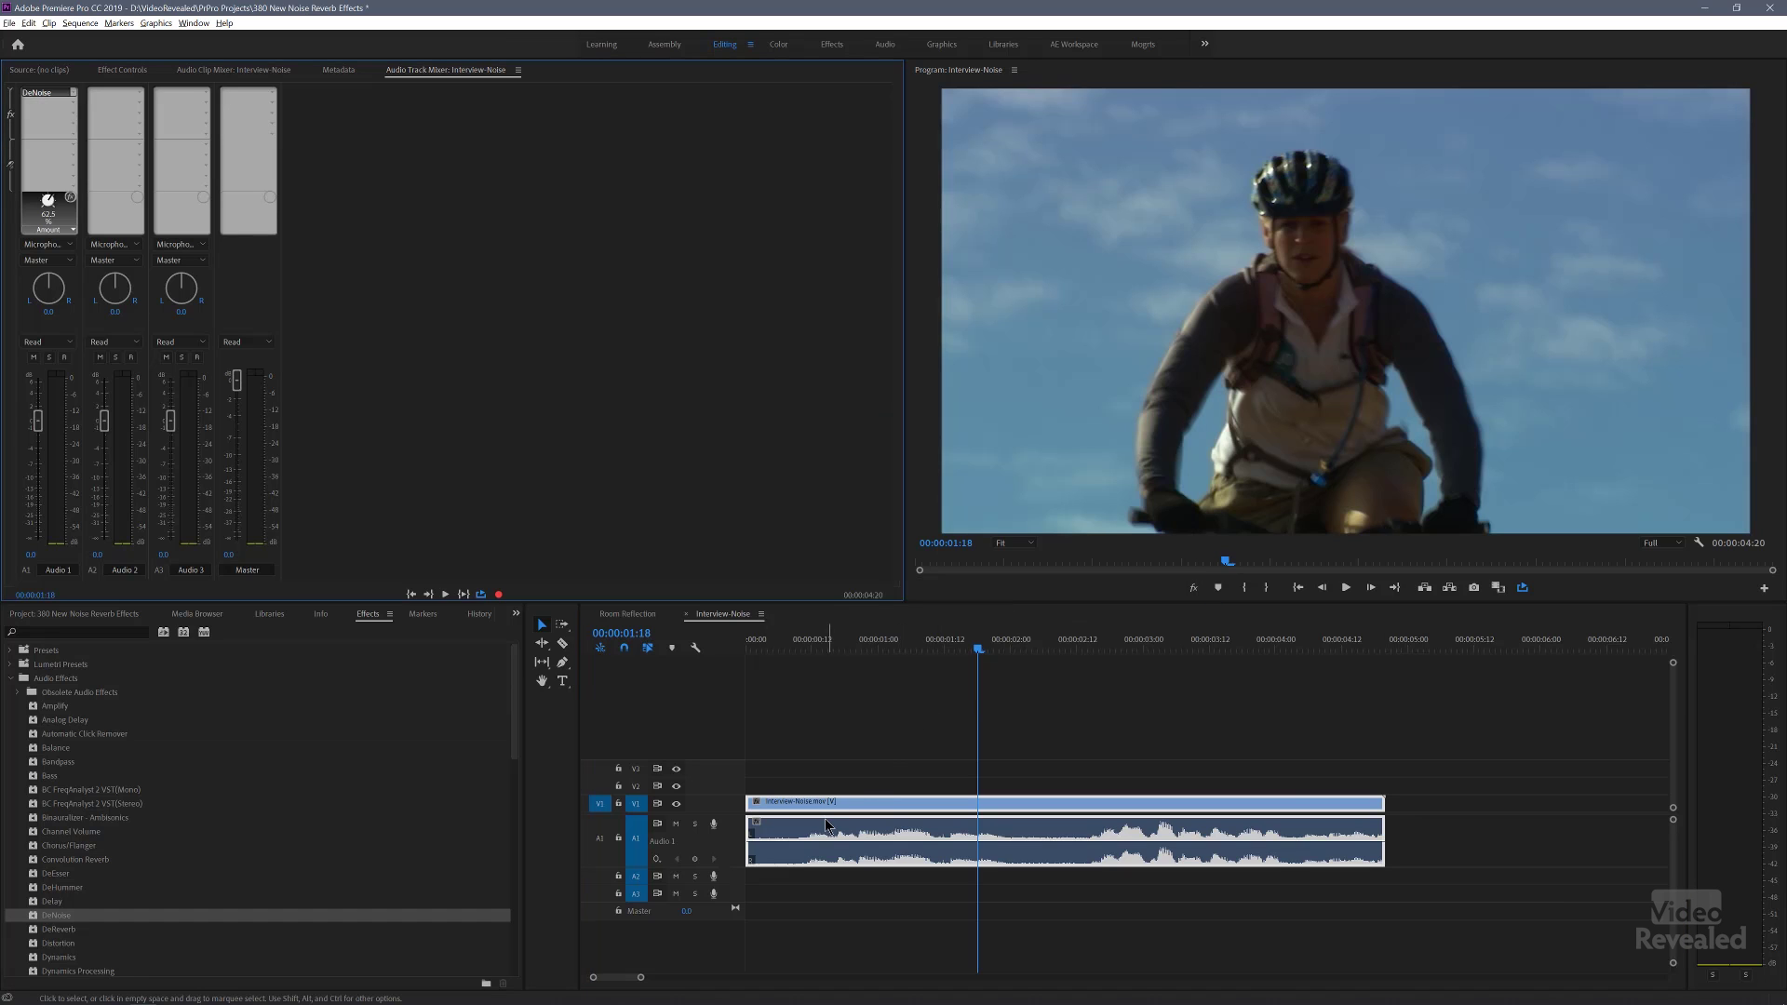
drag(815, 803, 1466, 812)
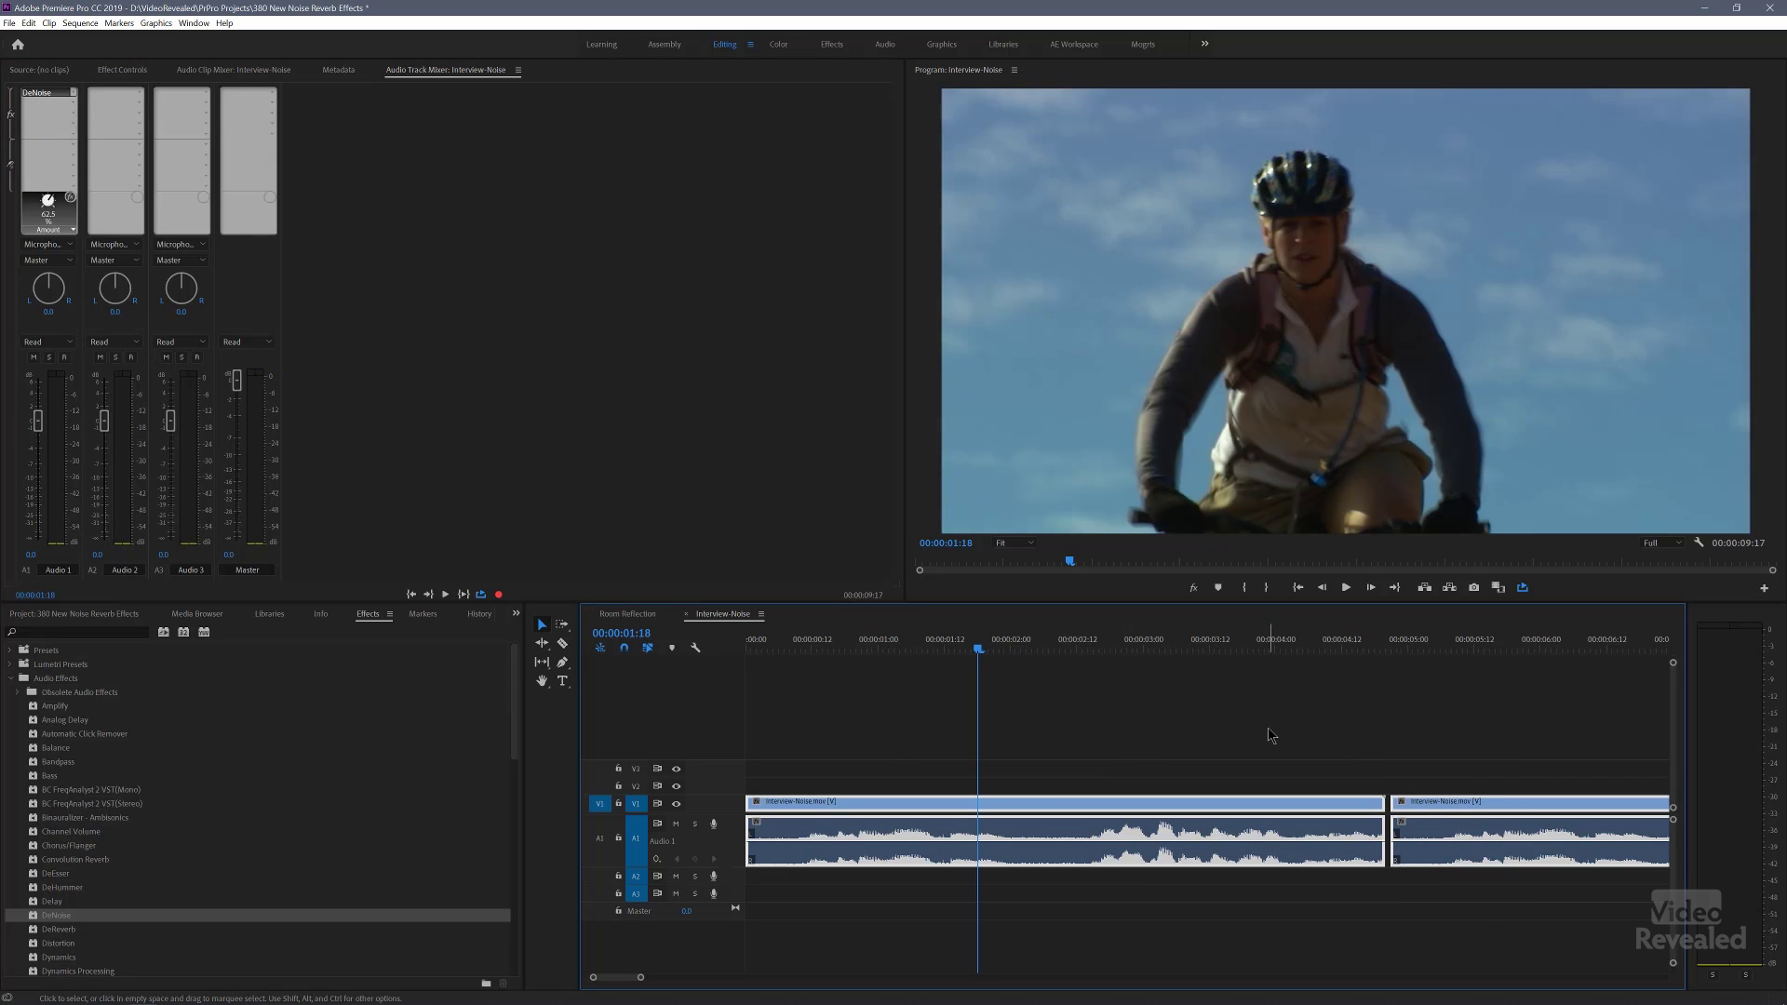
click(625, 614)
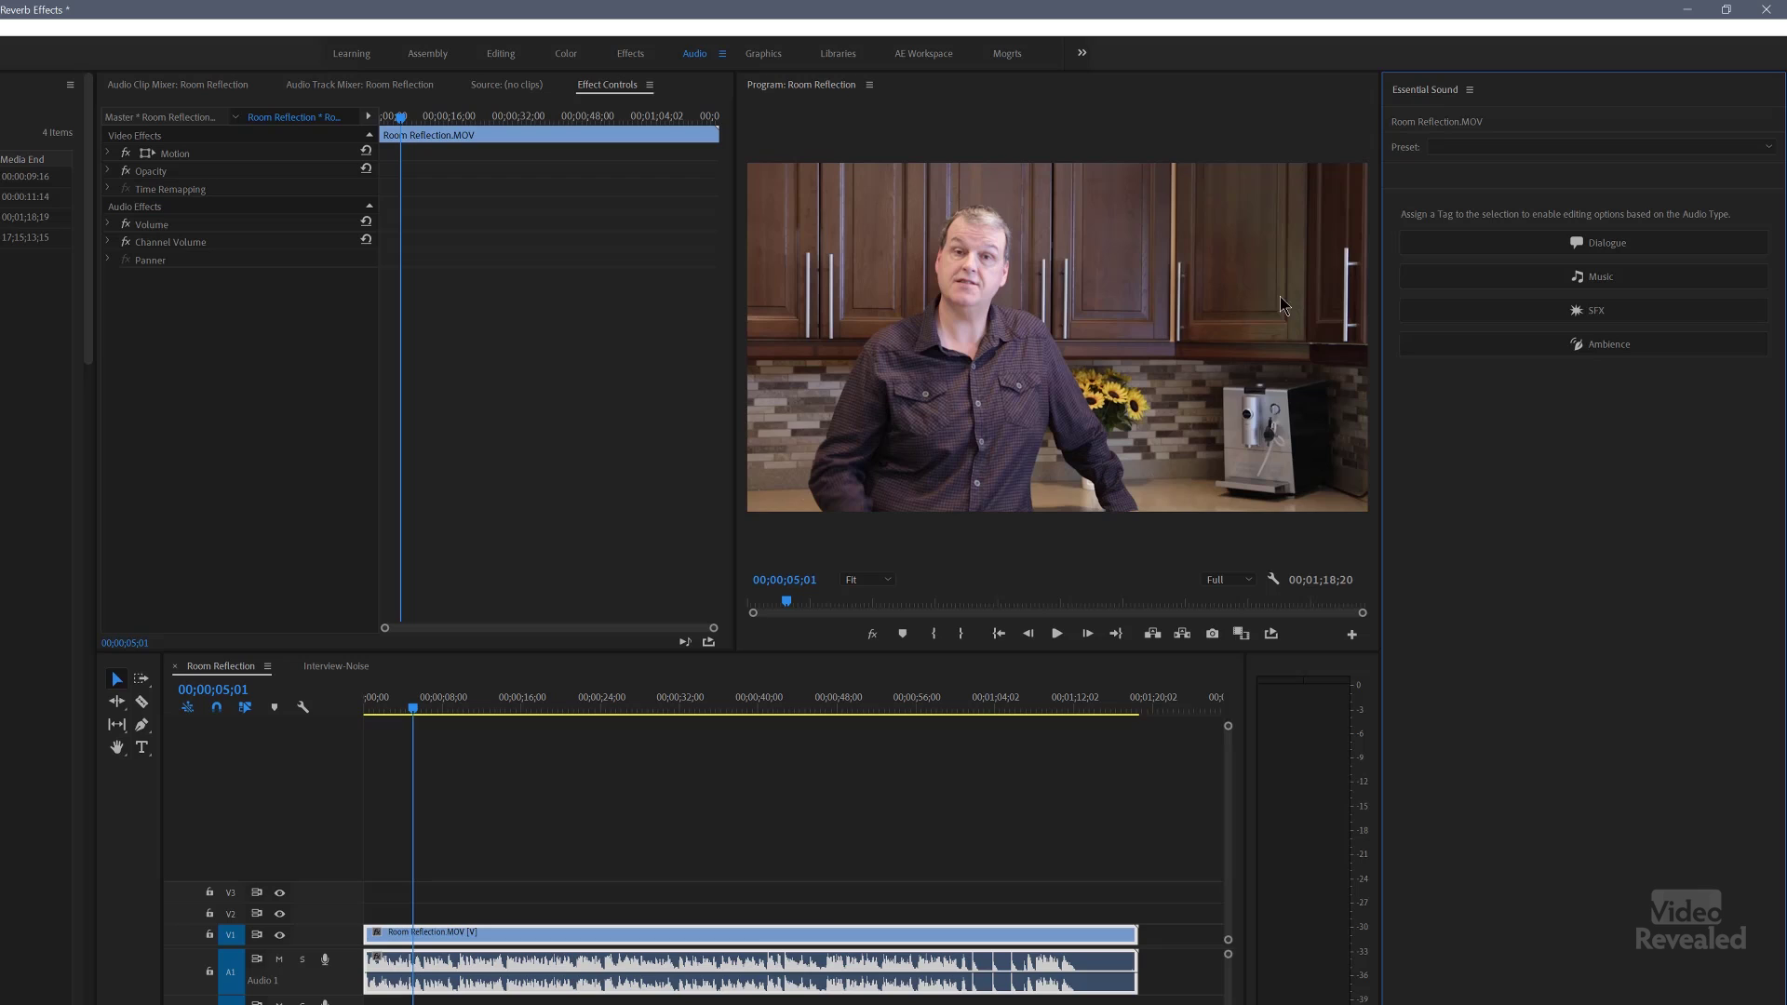
Step: Tag Room Reflection.MOV as Dialogue and enable Reduce Noise at a low strength of 1.5
click(1489, 243)
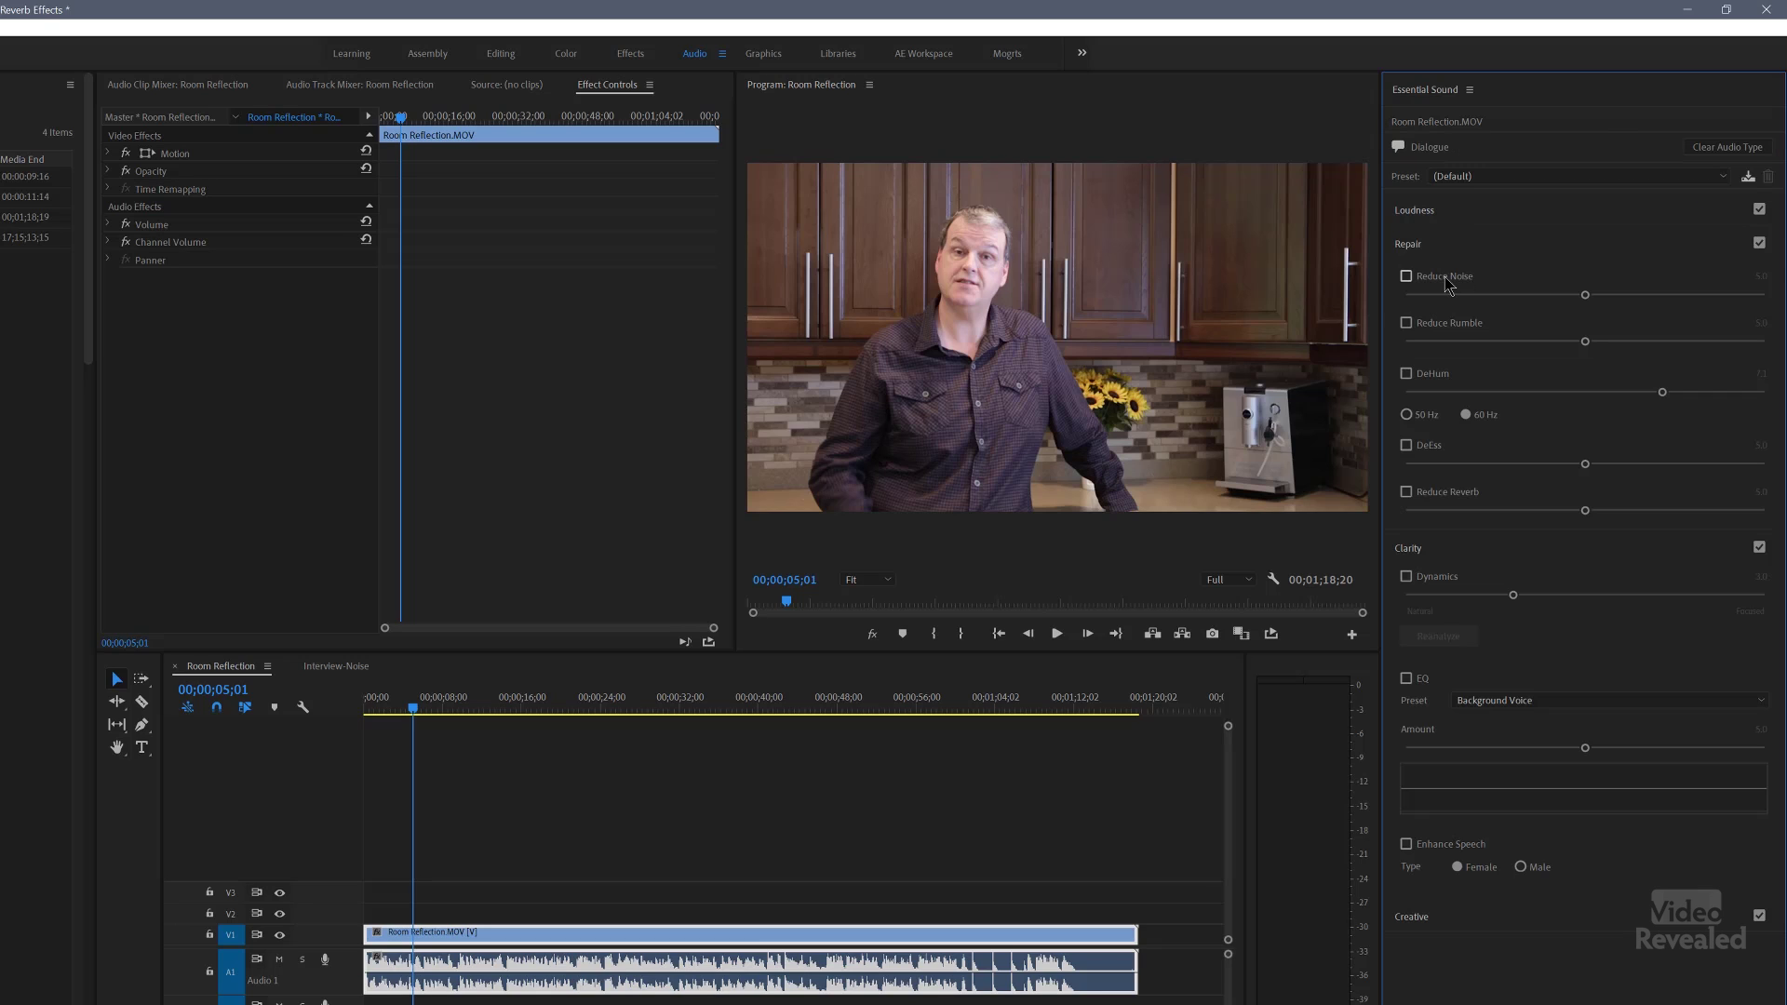
key(space)
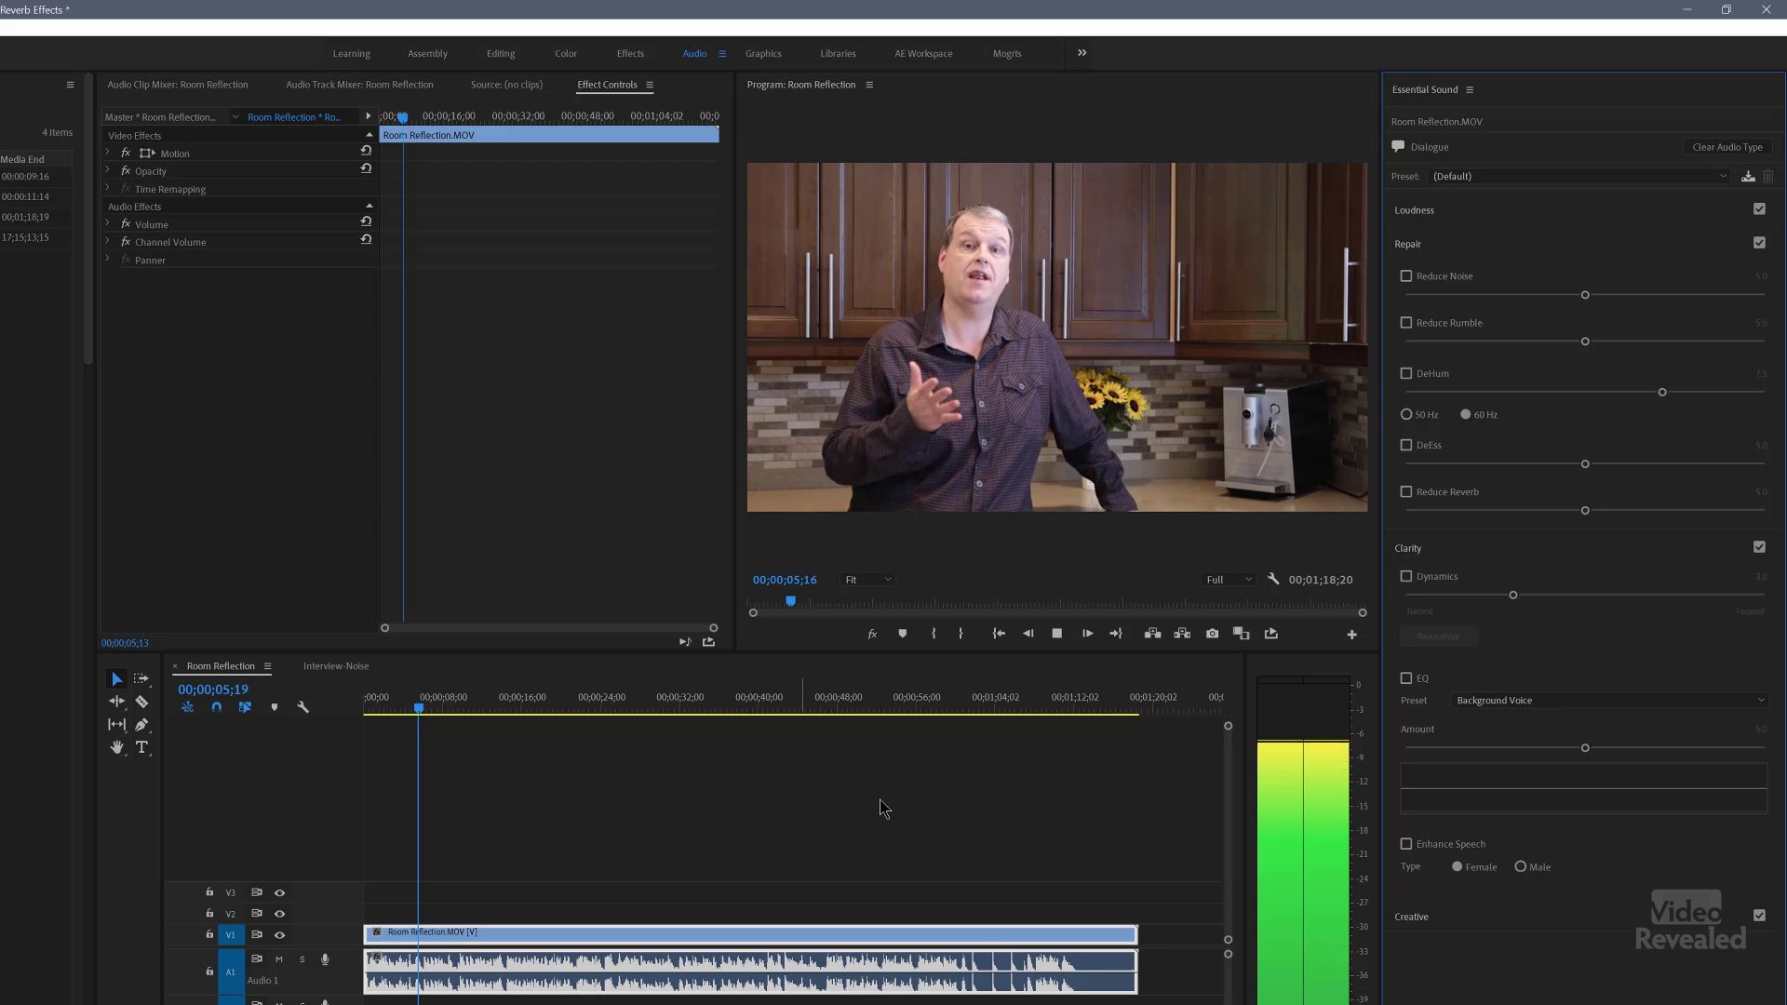
click(1437, 282)
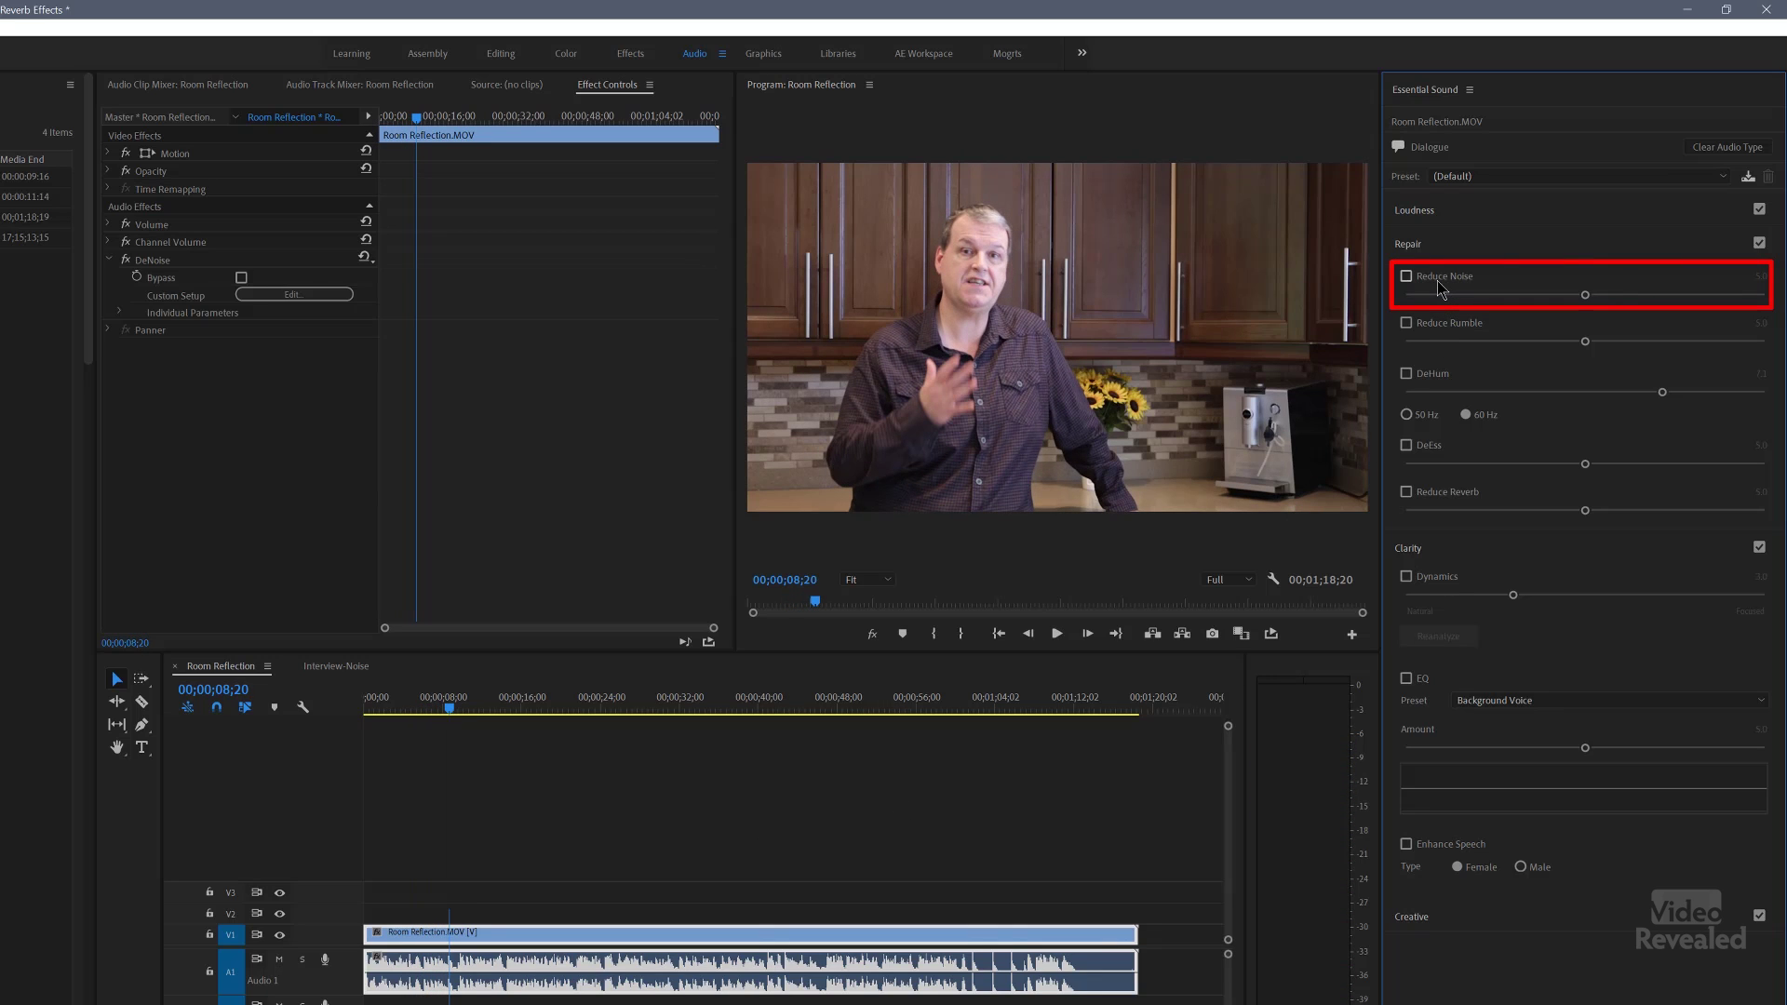
click(1451, 295)
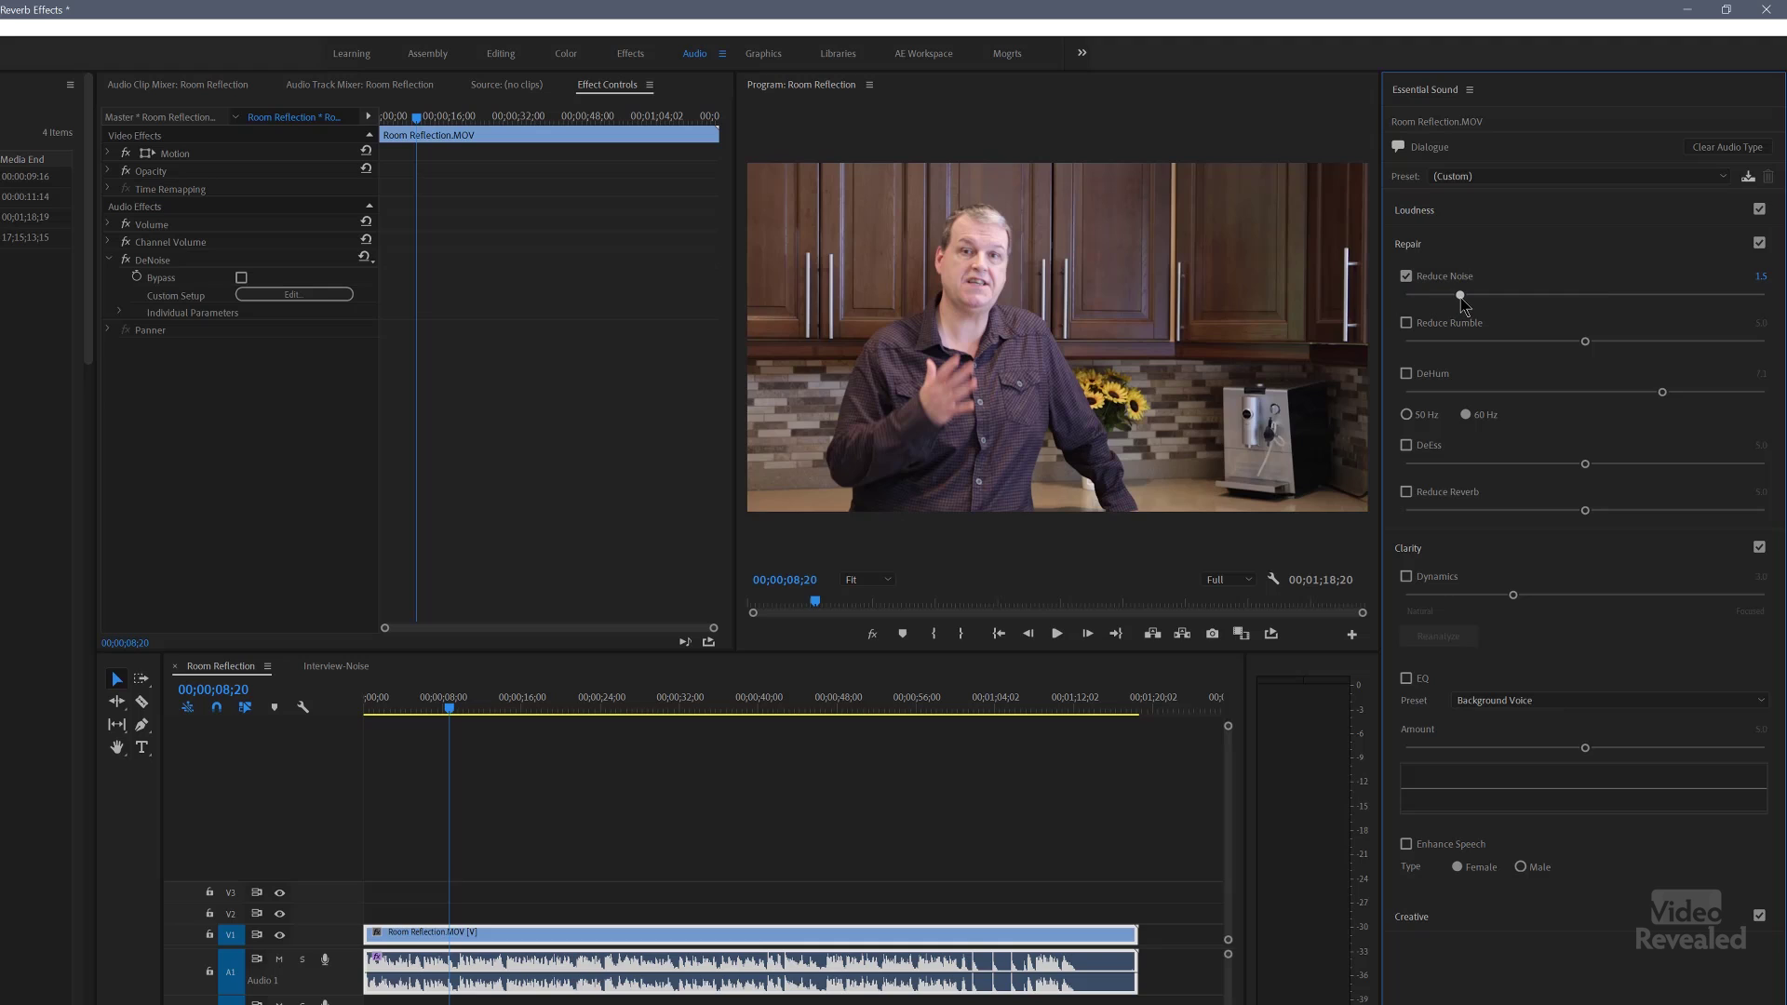
Step: Enable Reduce Reverb at 2.2, toggling it off and on during playback to compare
click(1433, 496)
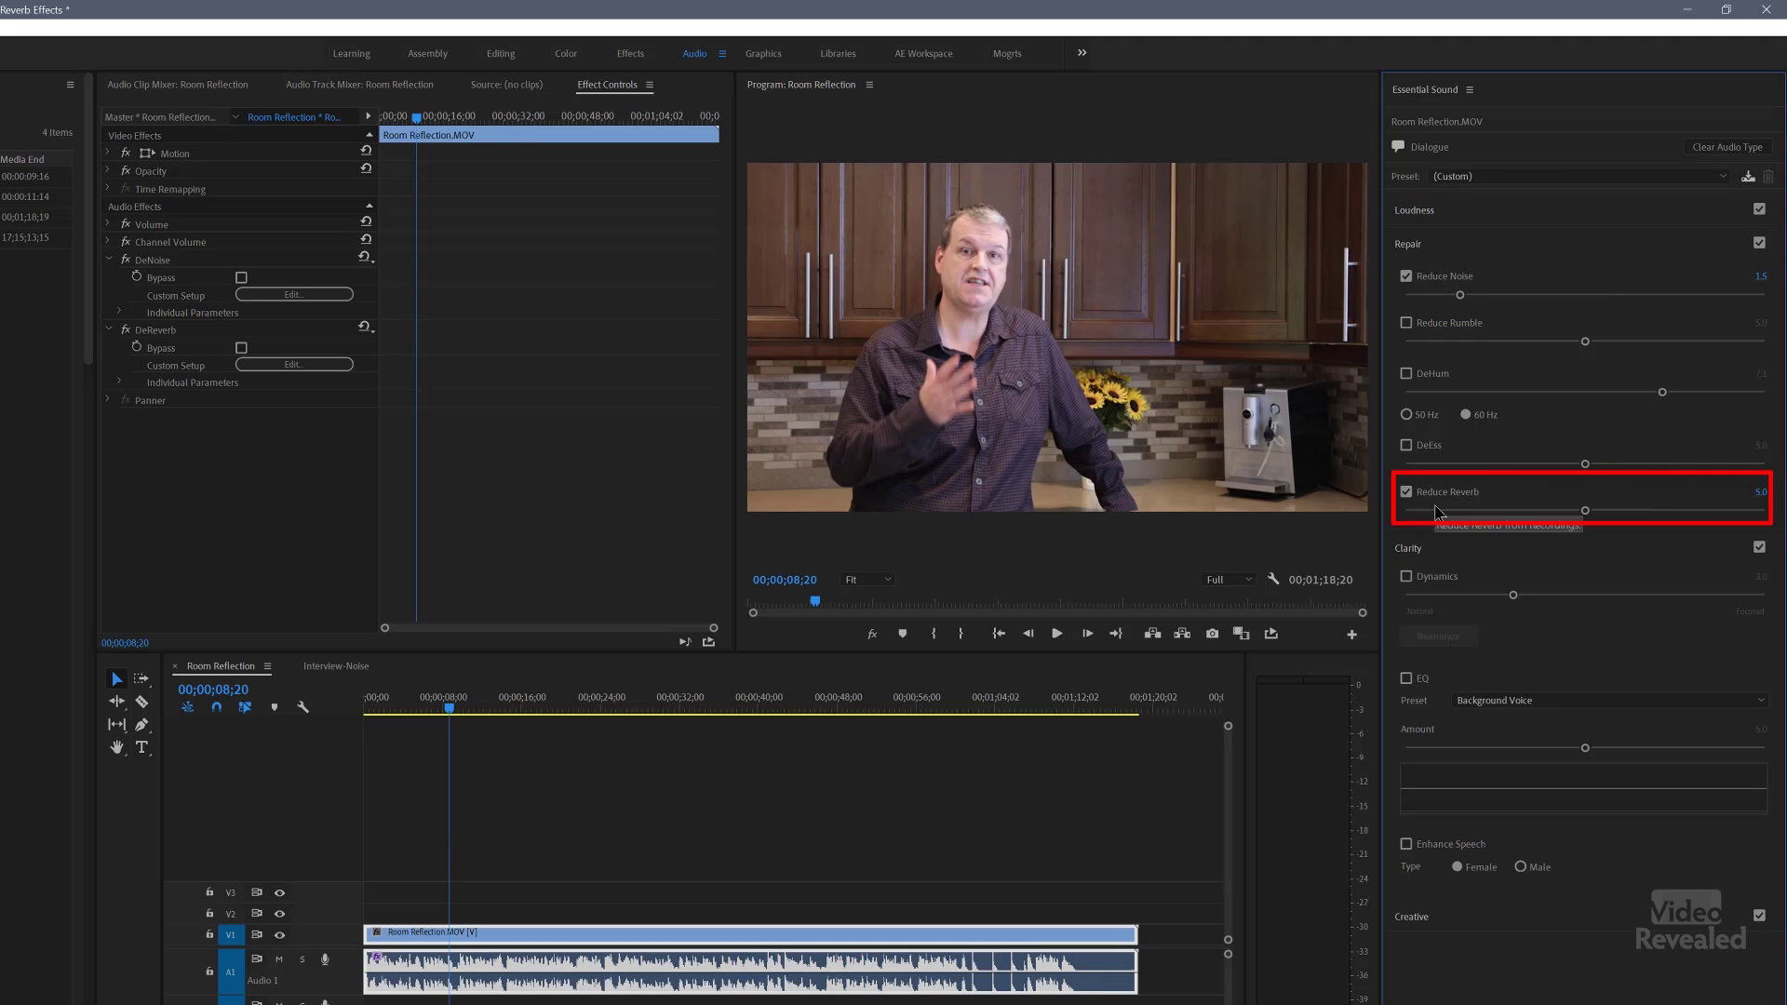
click(1409, 510)
key(space)
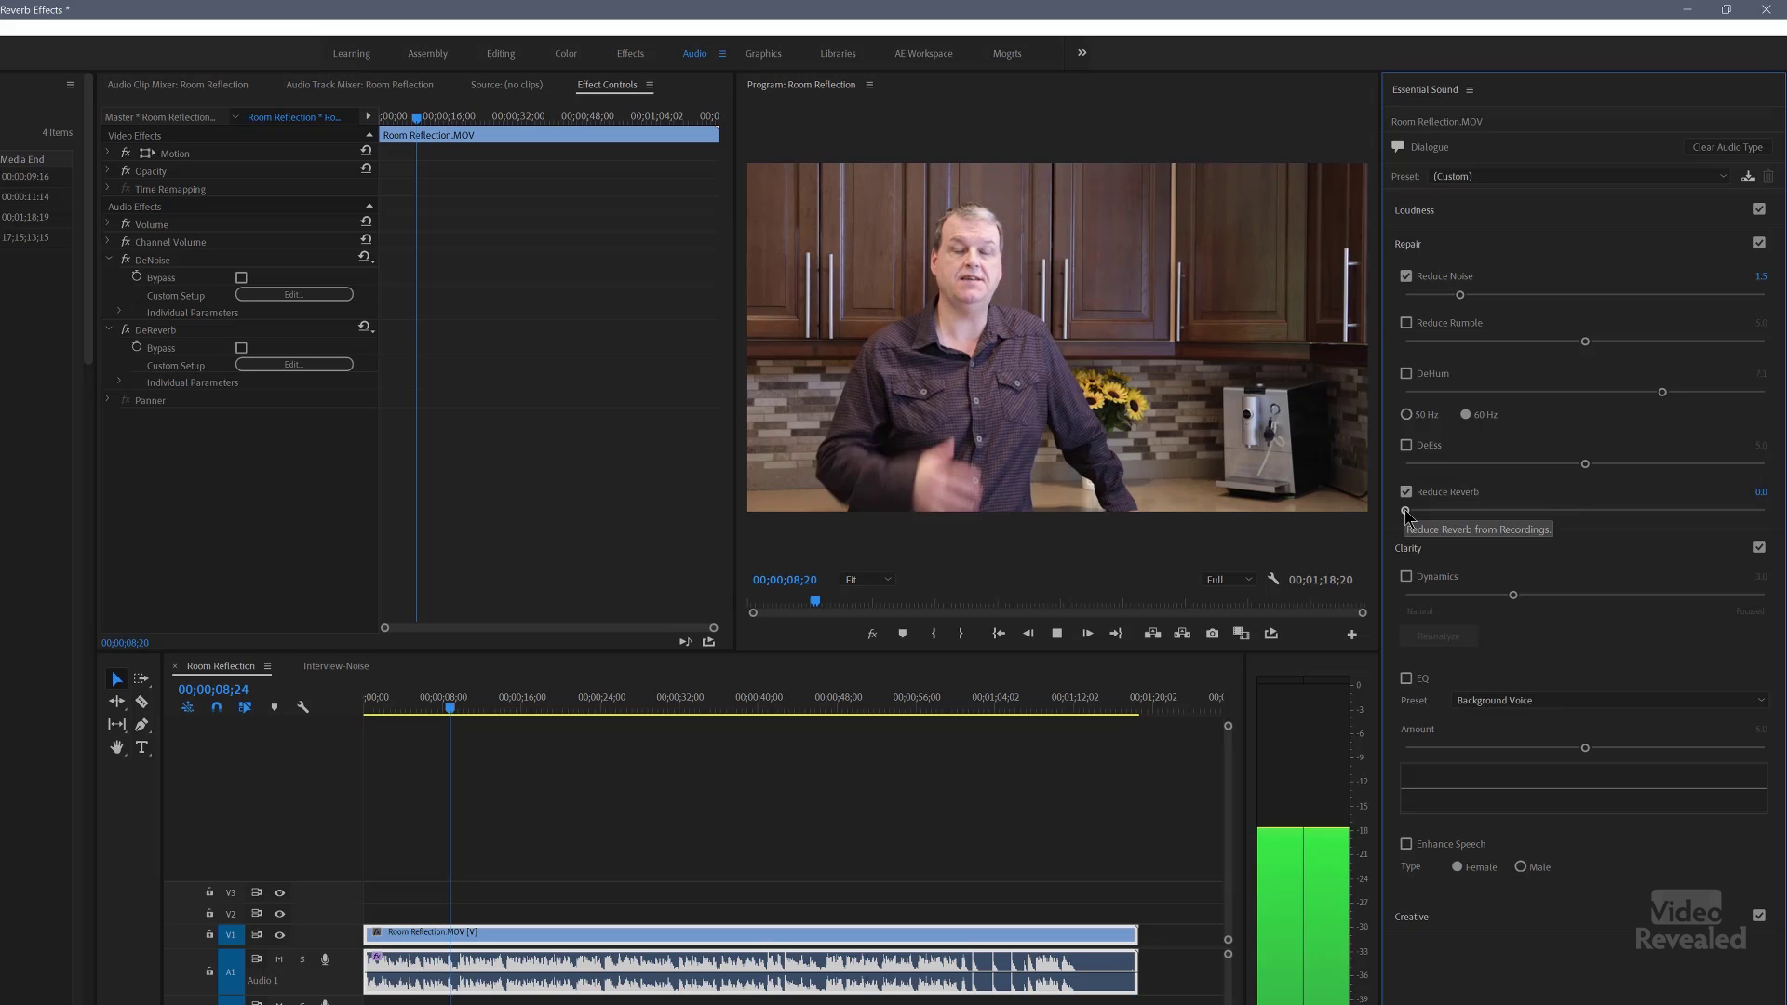
drag(1414, 511, 1484, 511)
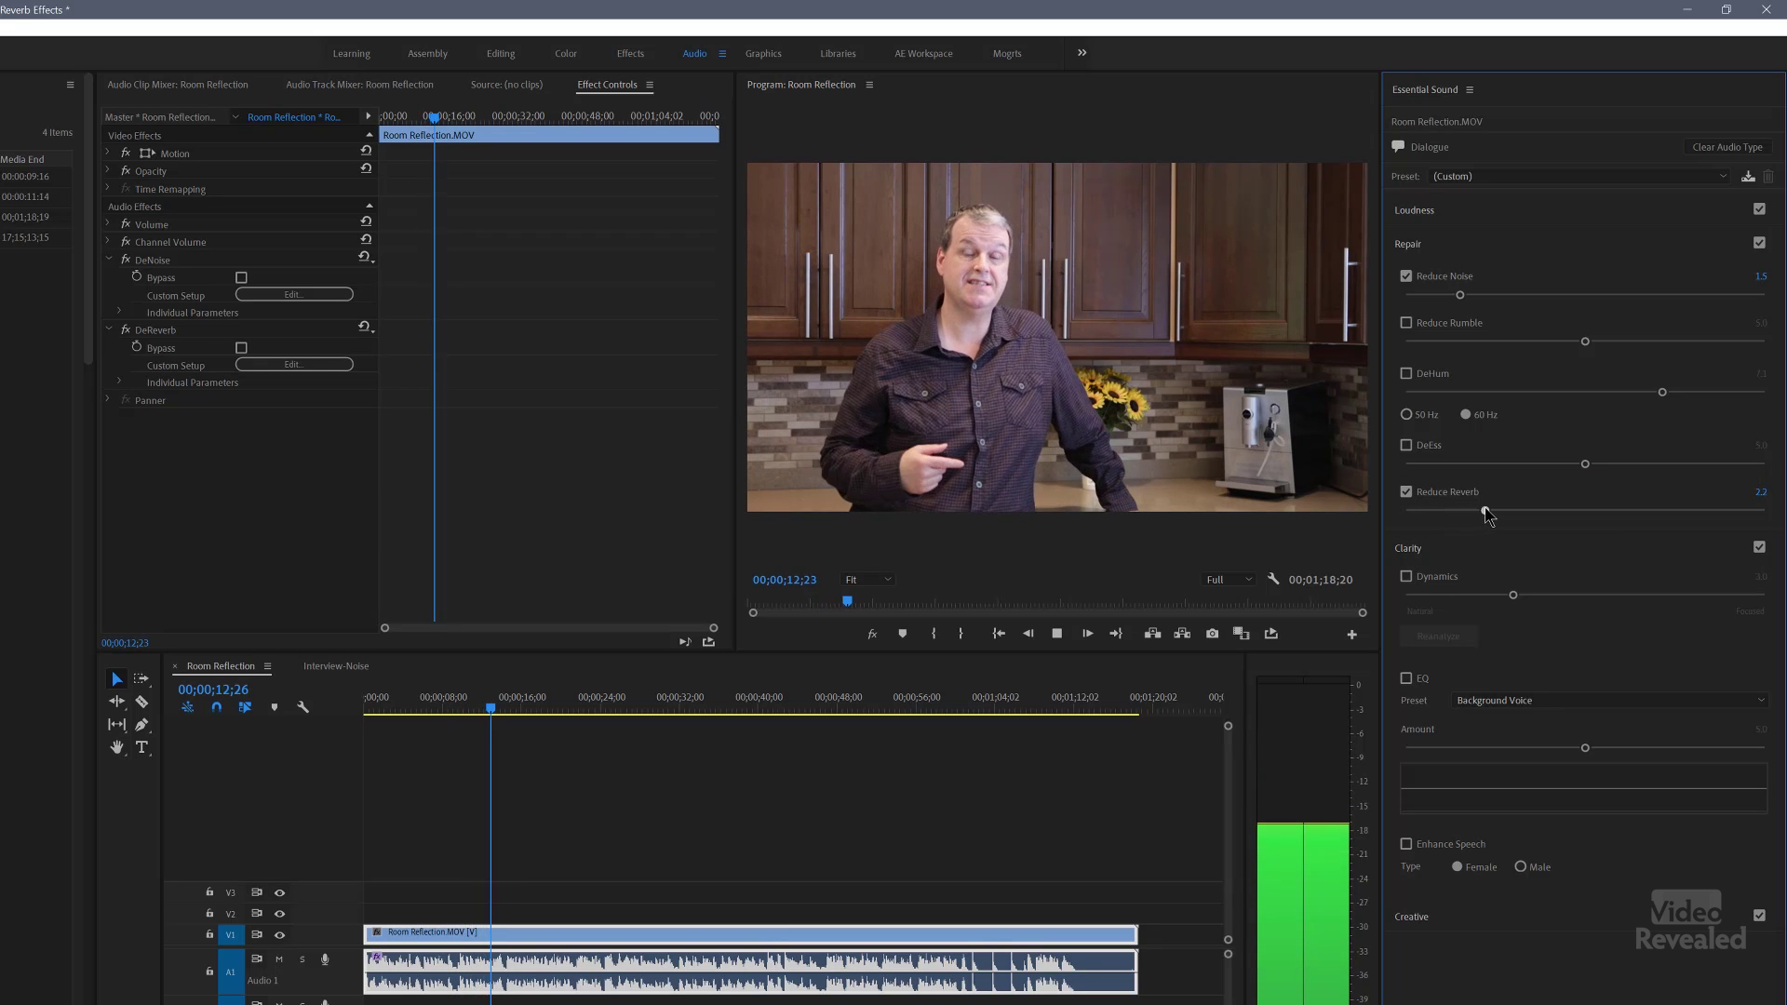
click(1407, 492)
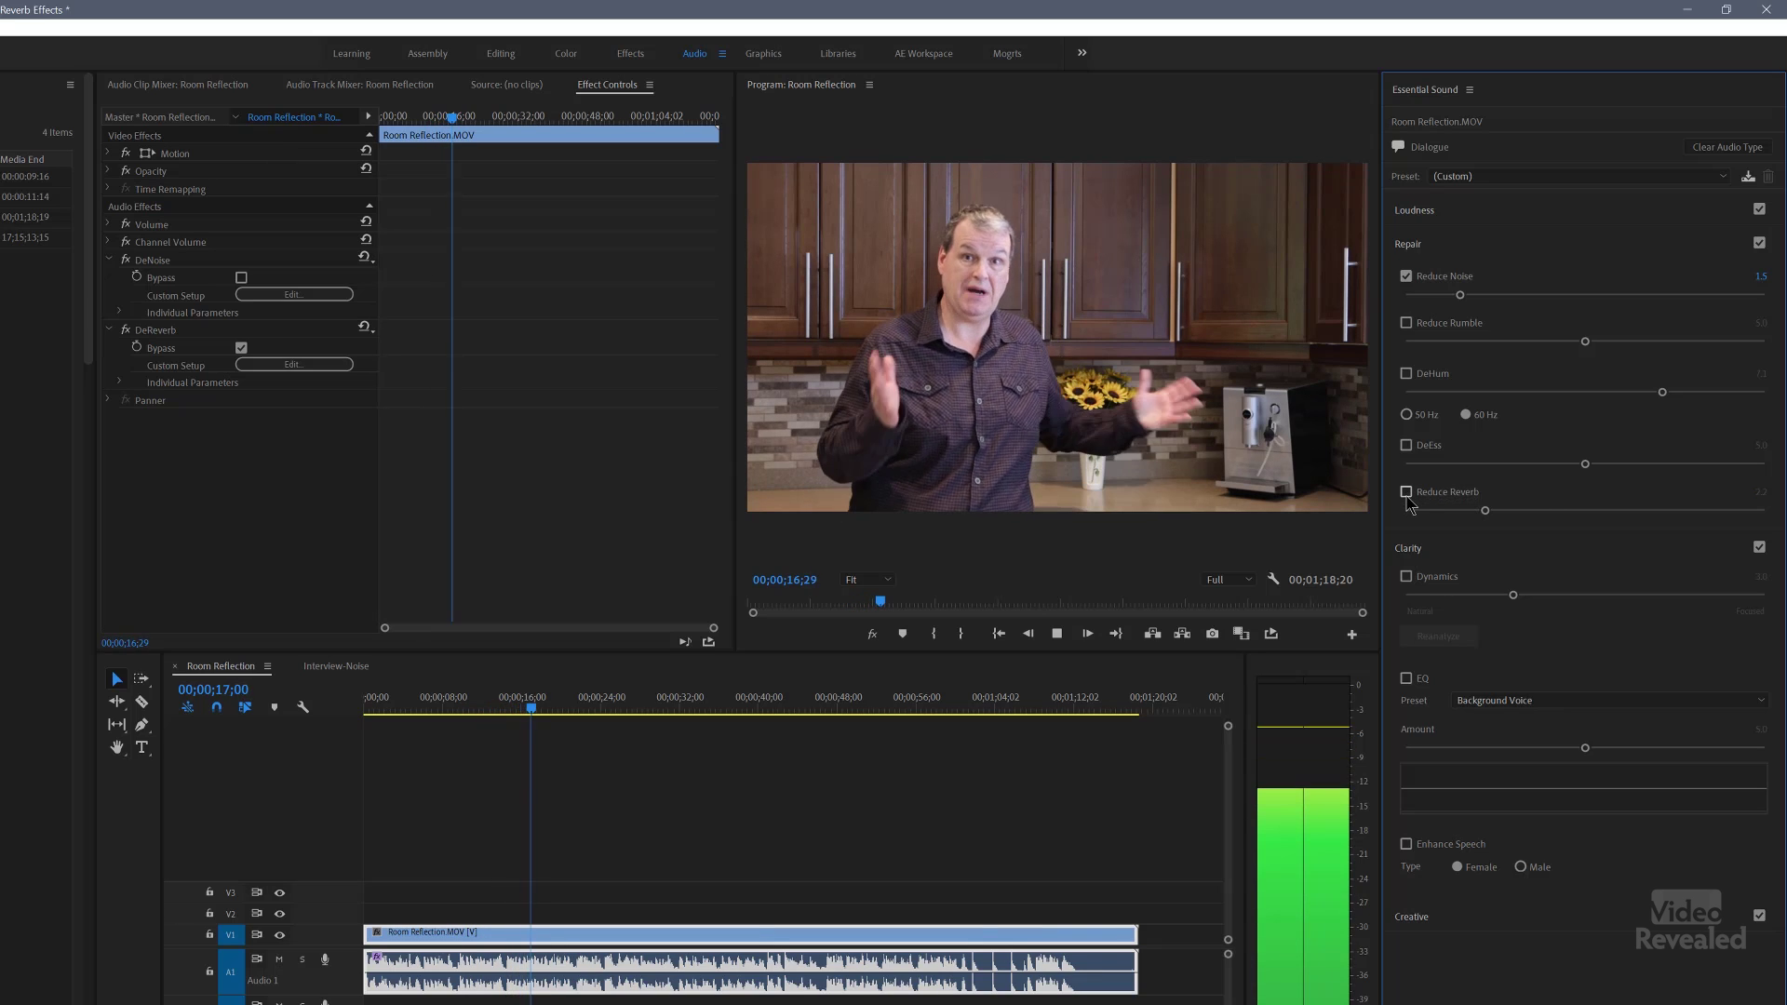
click(1406, 492)
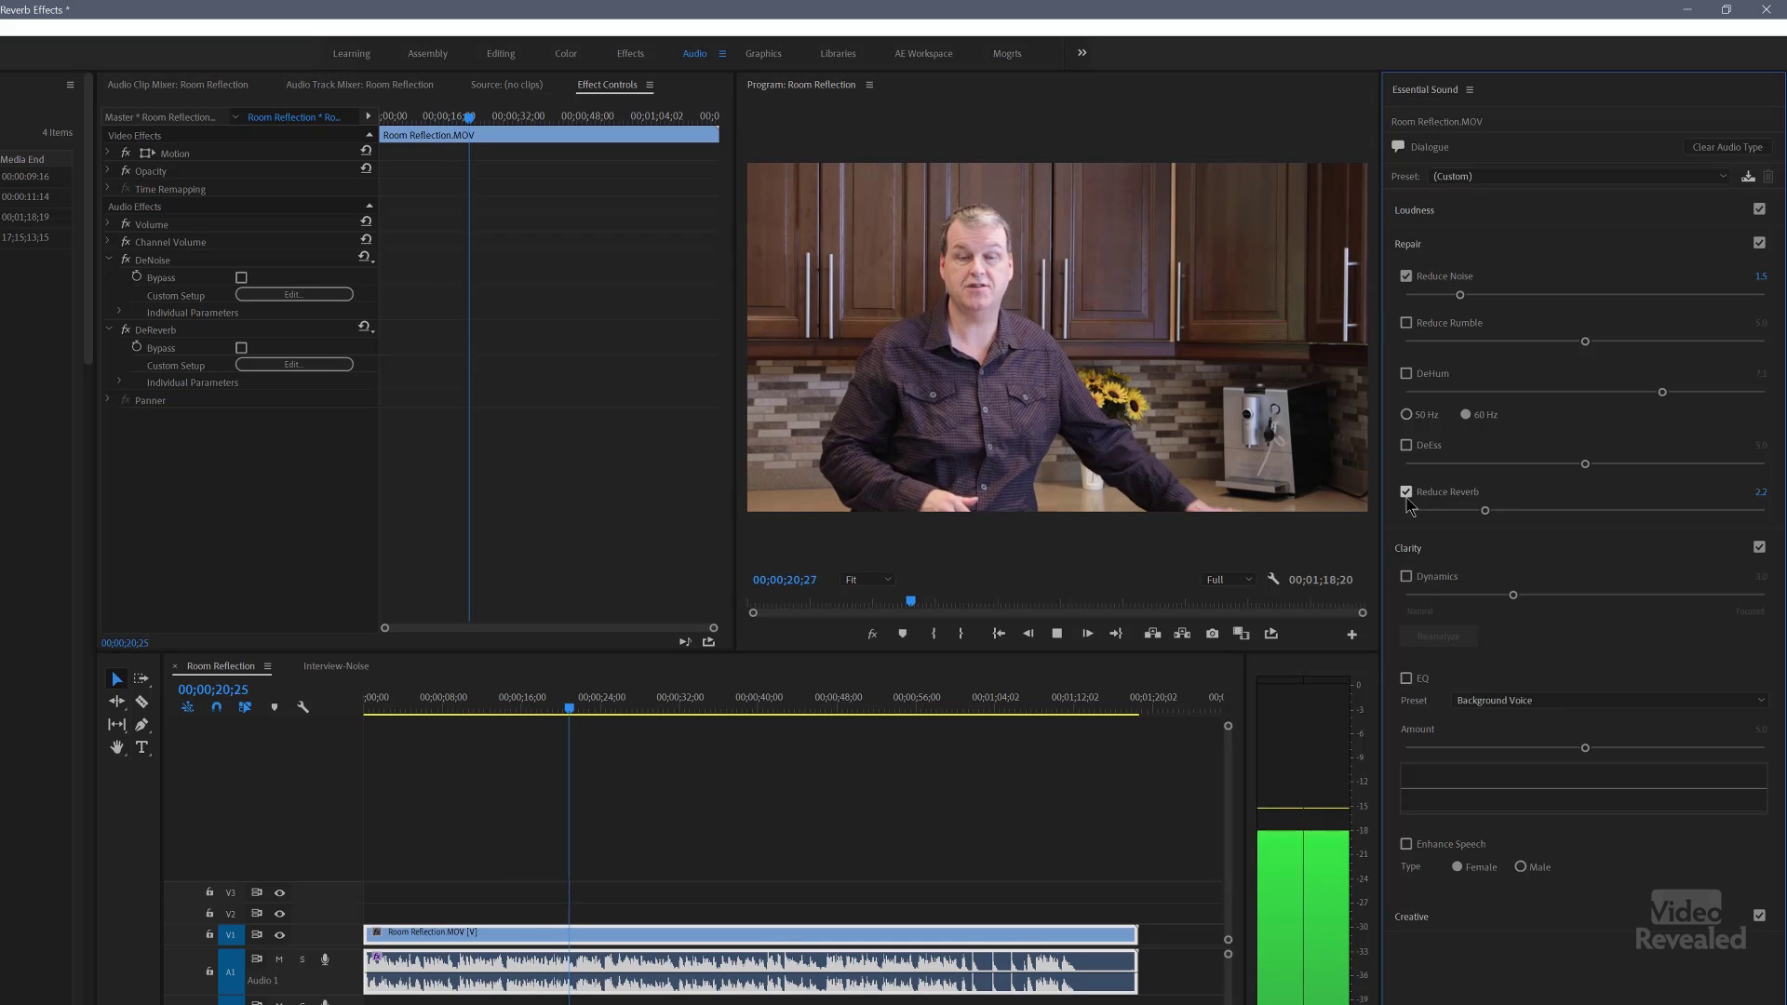
key(space)
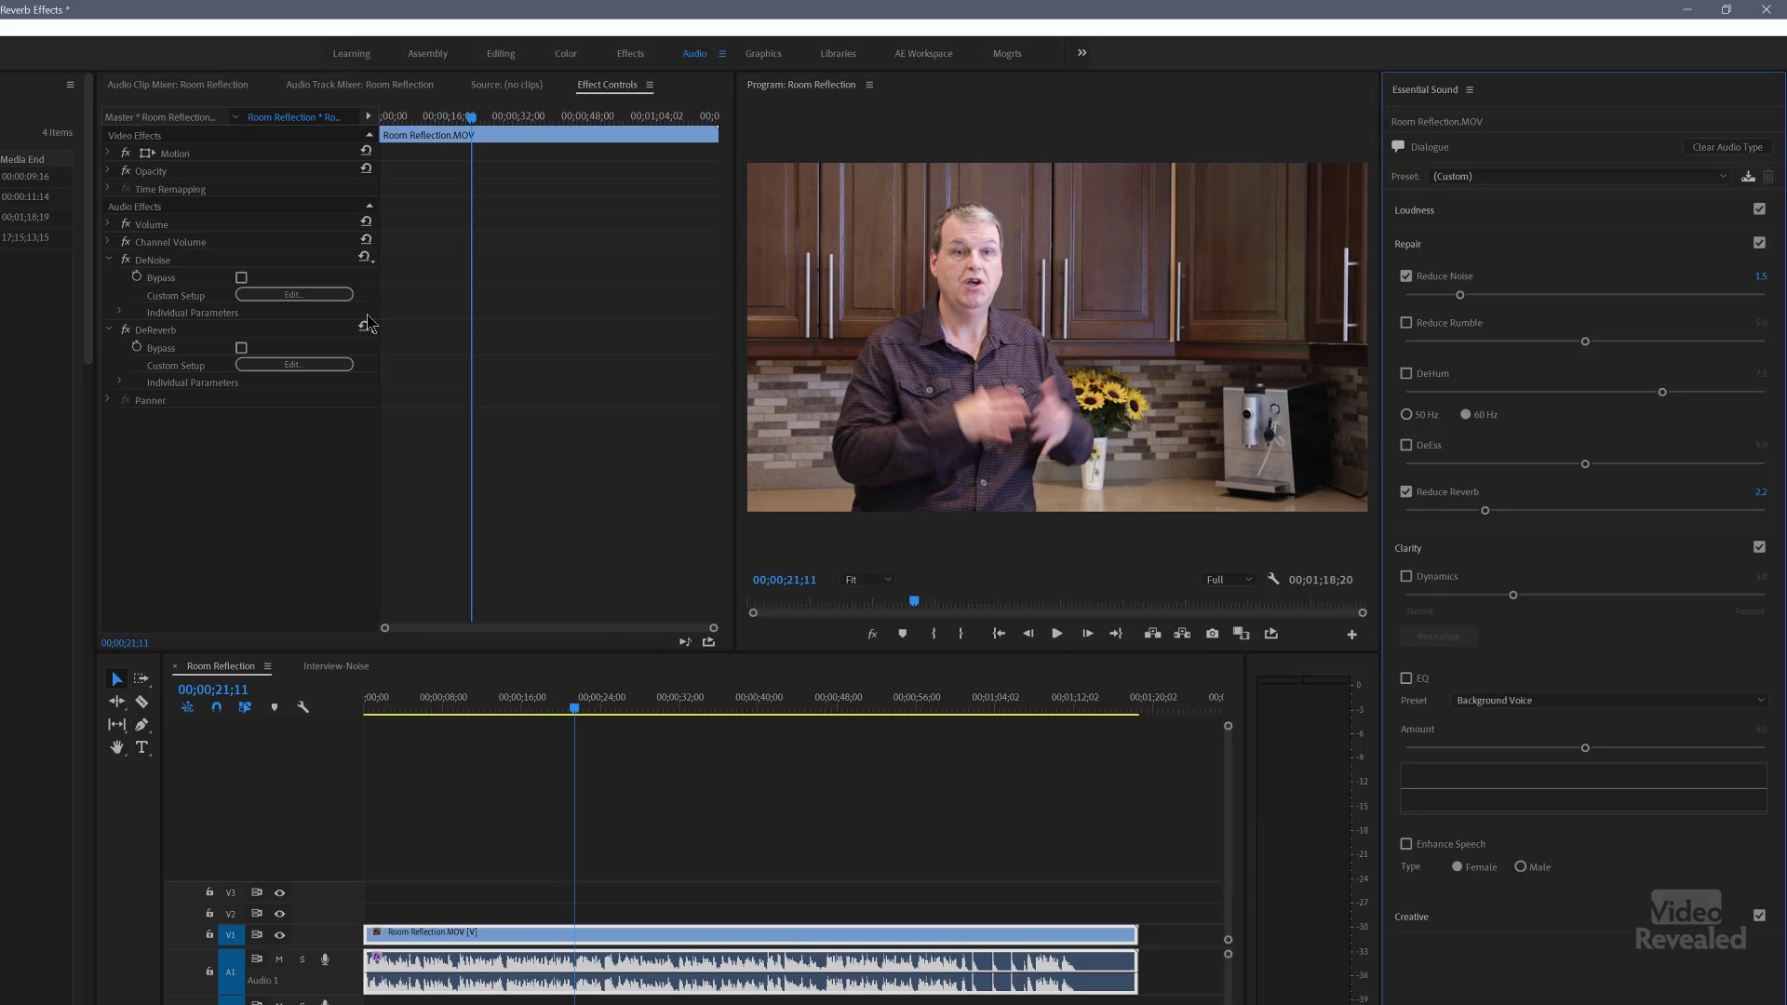
click(305, 367)
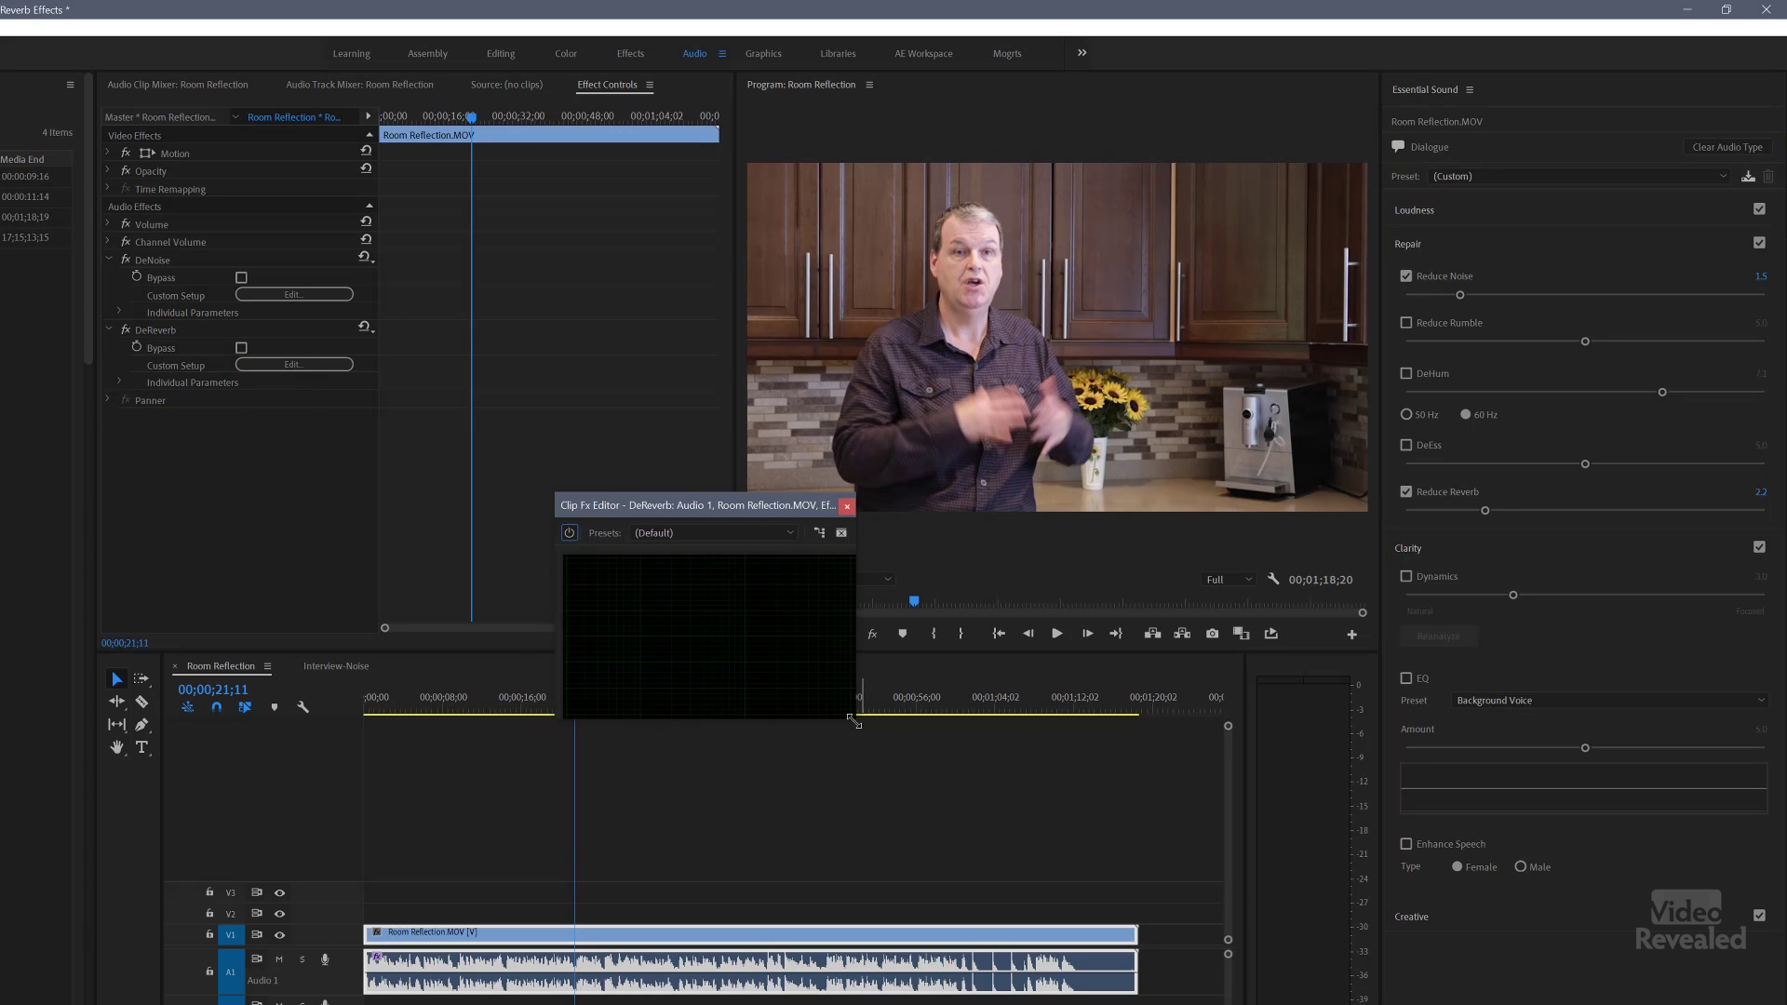
drag(854, 721, 1072, 868)
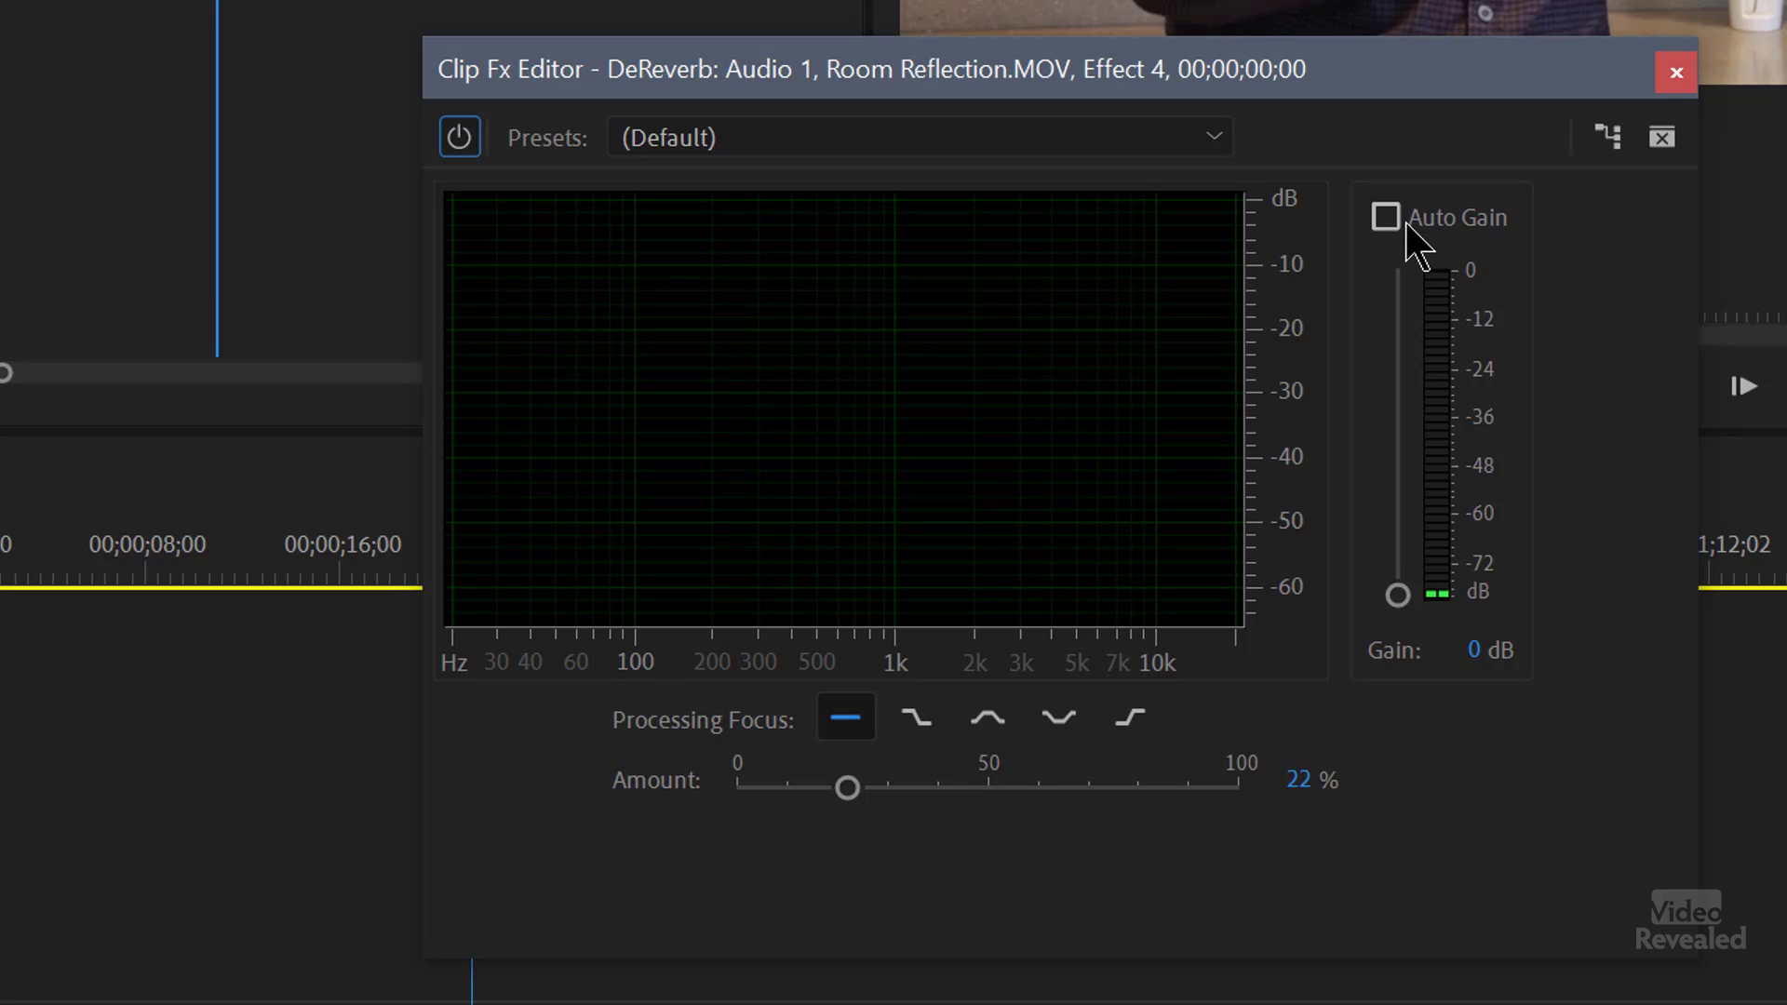
click(1441, 222)
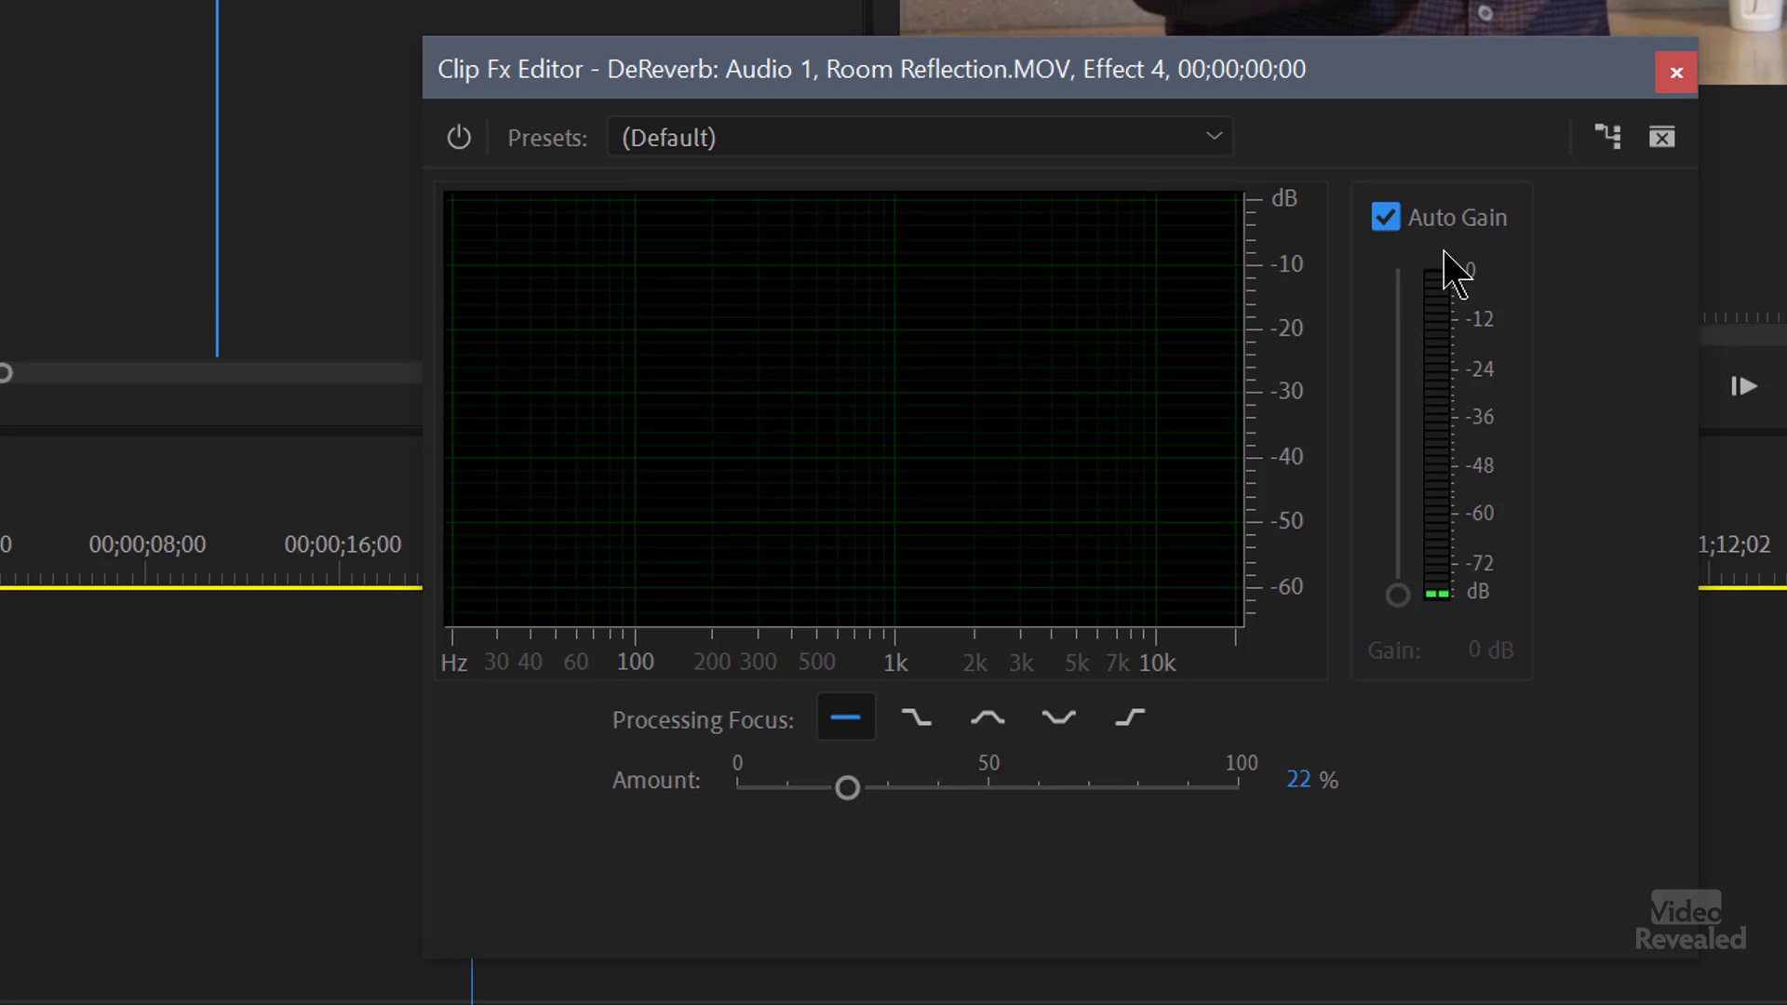
click(1466, 221)
click(1674, 74)
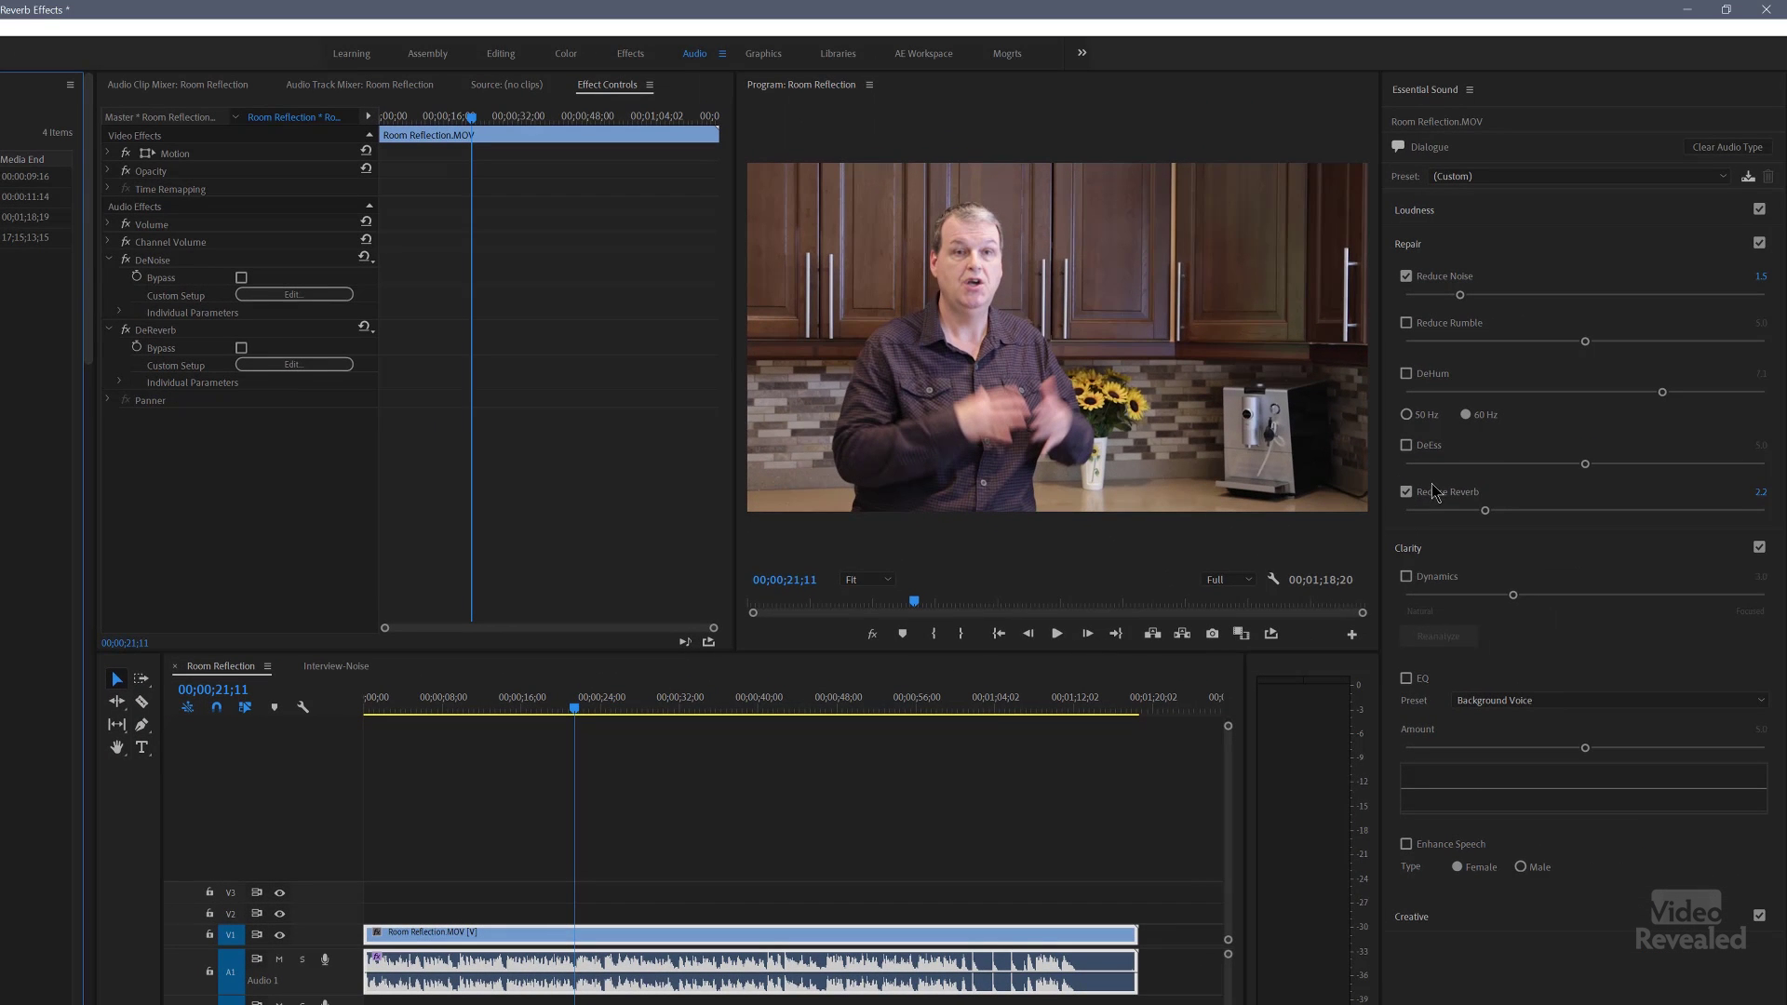
Step: Enable Dynamics at 5.9, compare with Reduce Reverb and Dynamics toggled, and raise Reduce Reverb to 3.3
click(1420, 550)
click(1420, 550)
click(1406, 576)
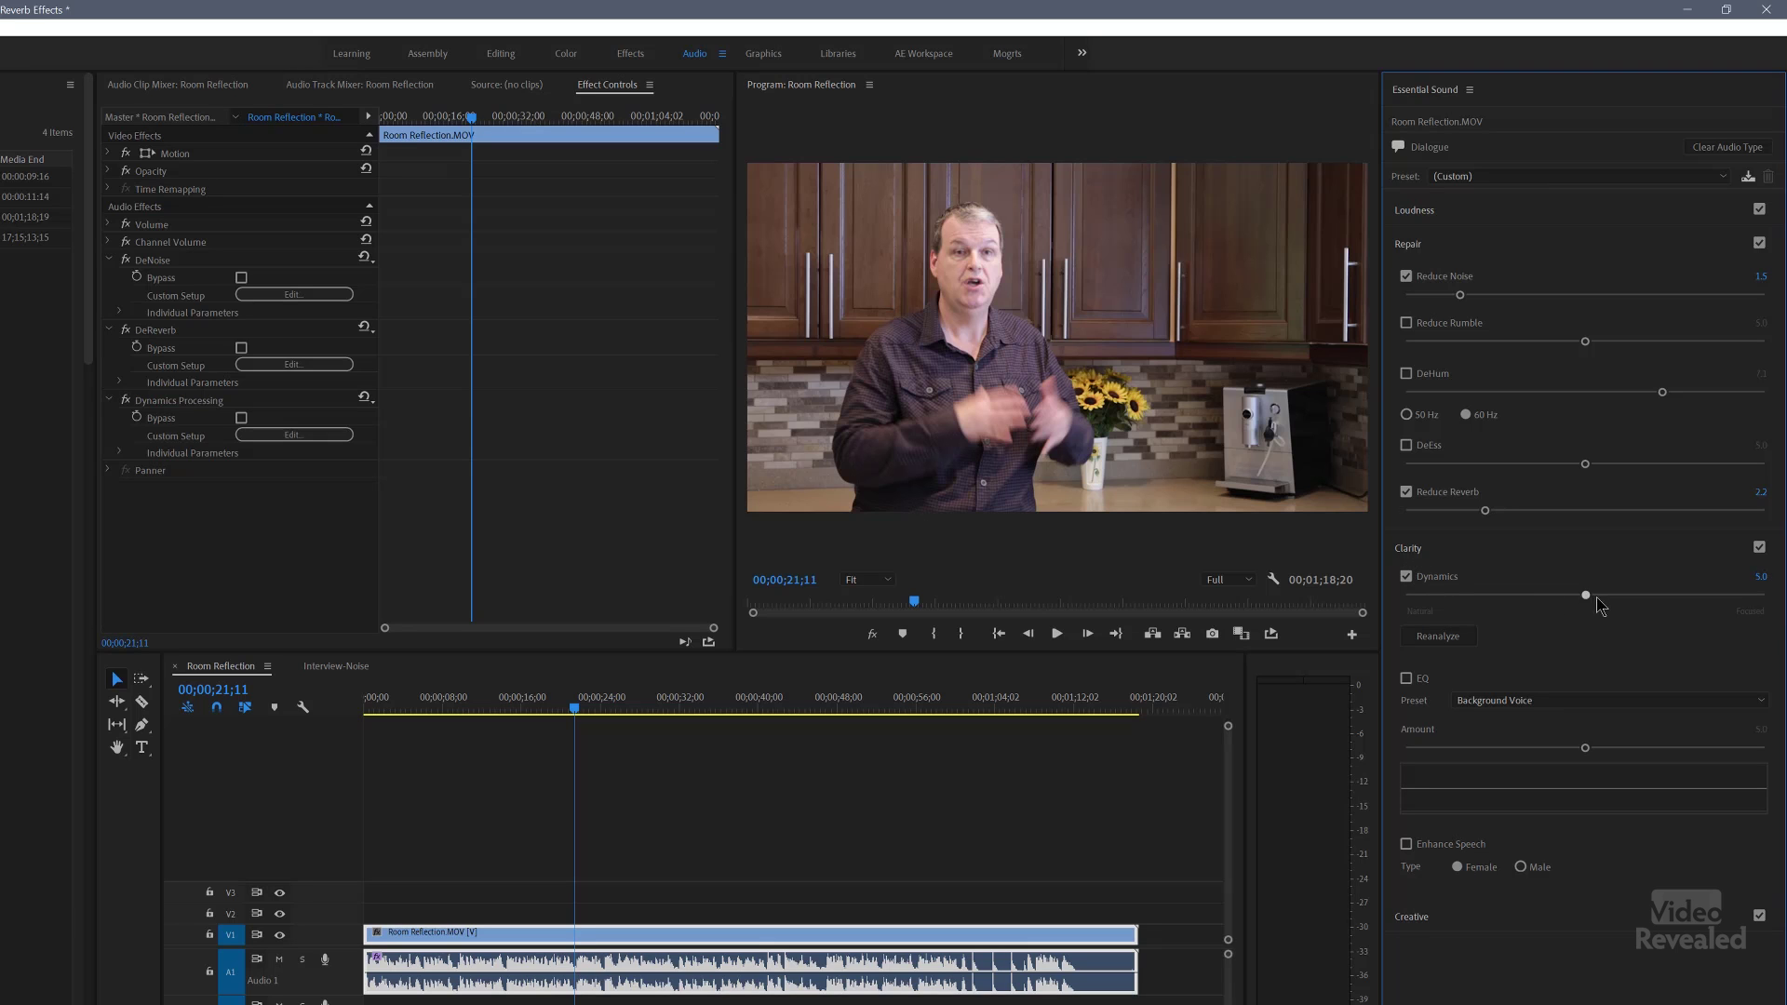
key(space)
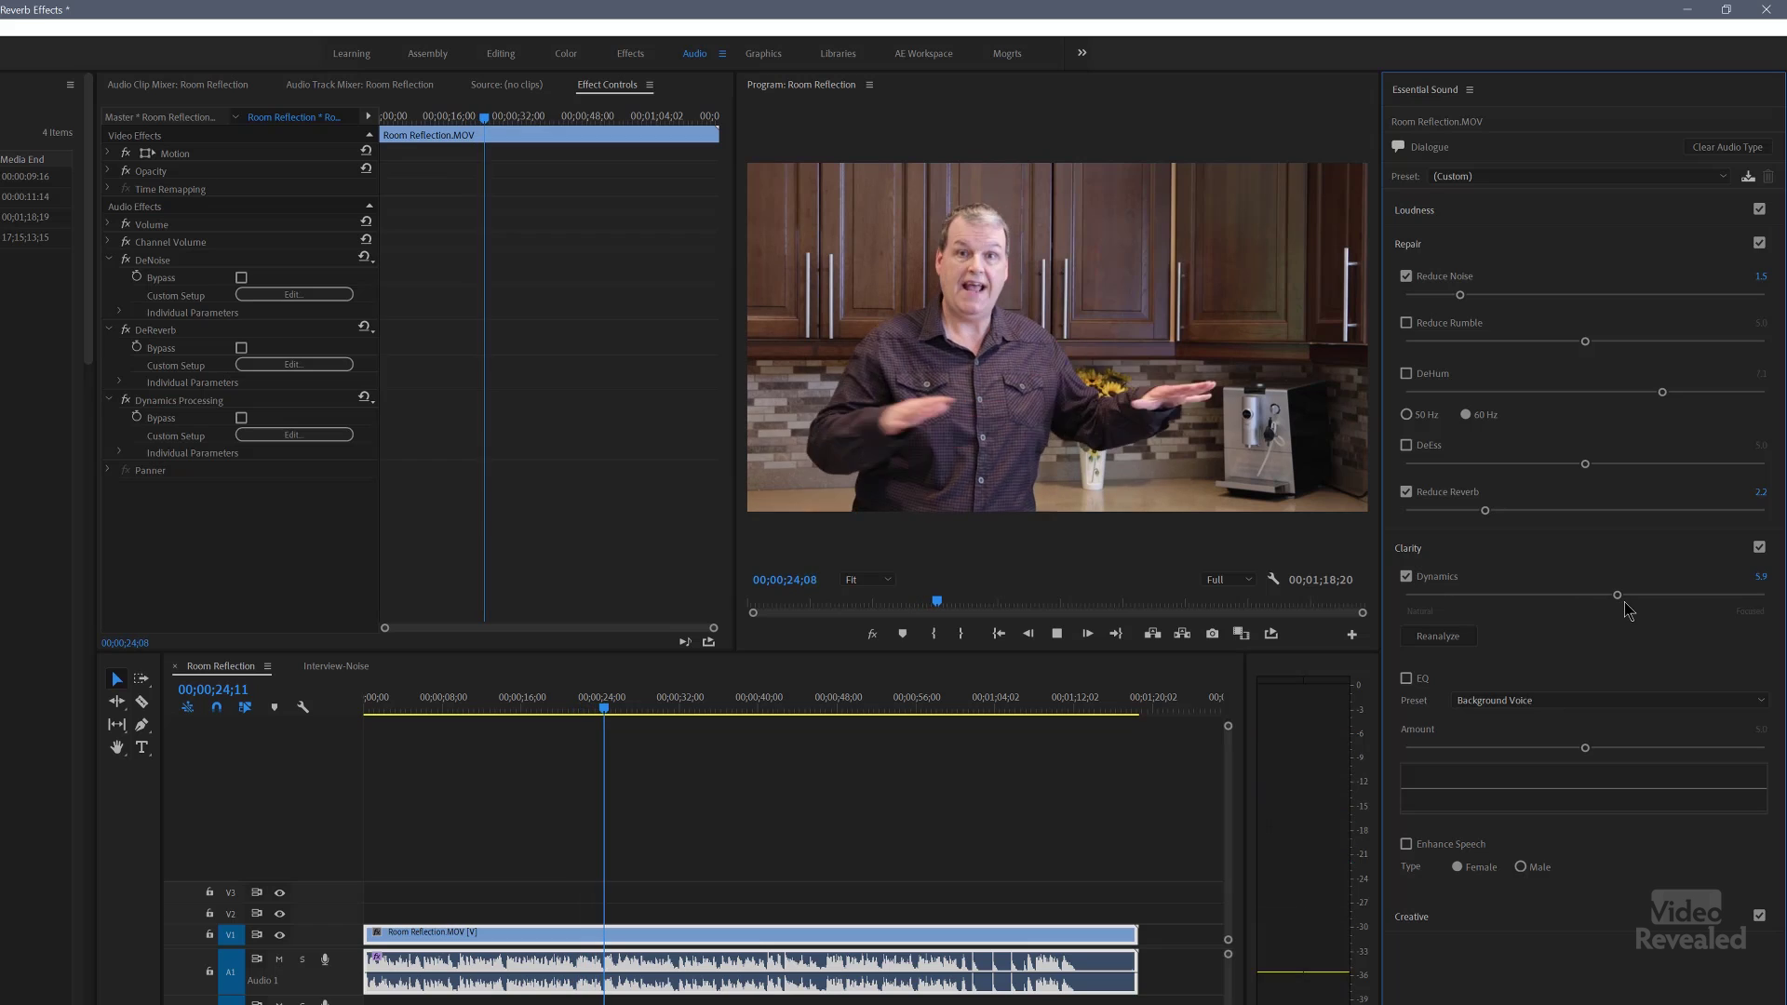
click(1407, 492)
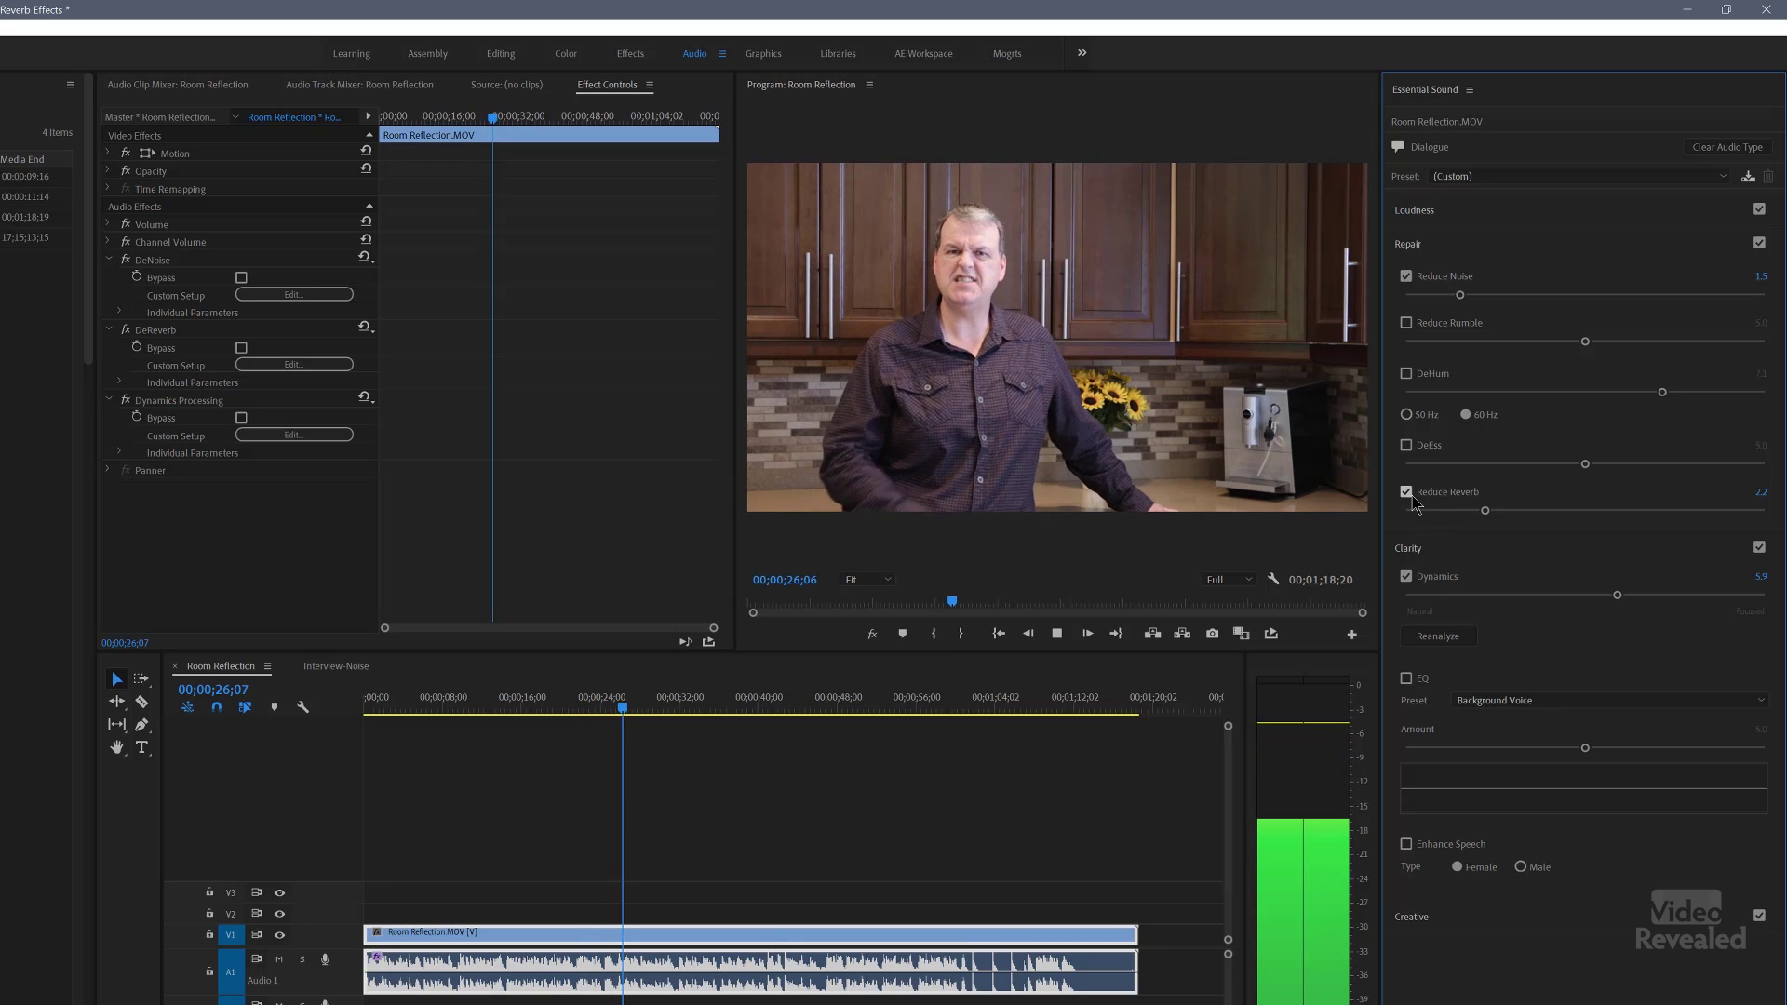
click(1406, 577)
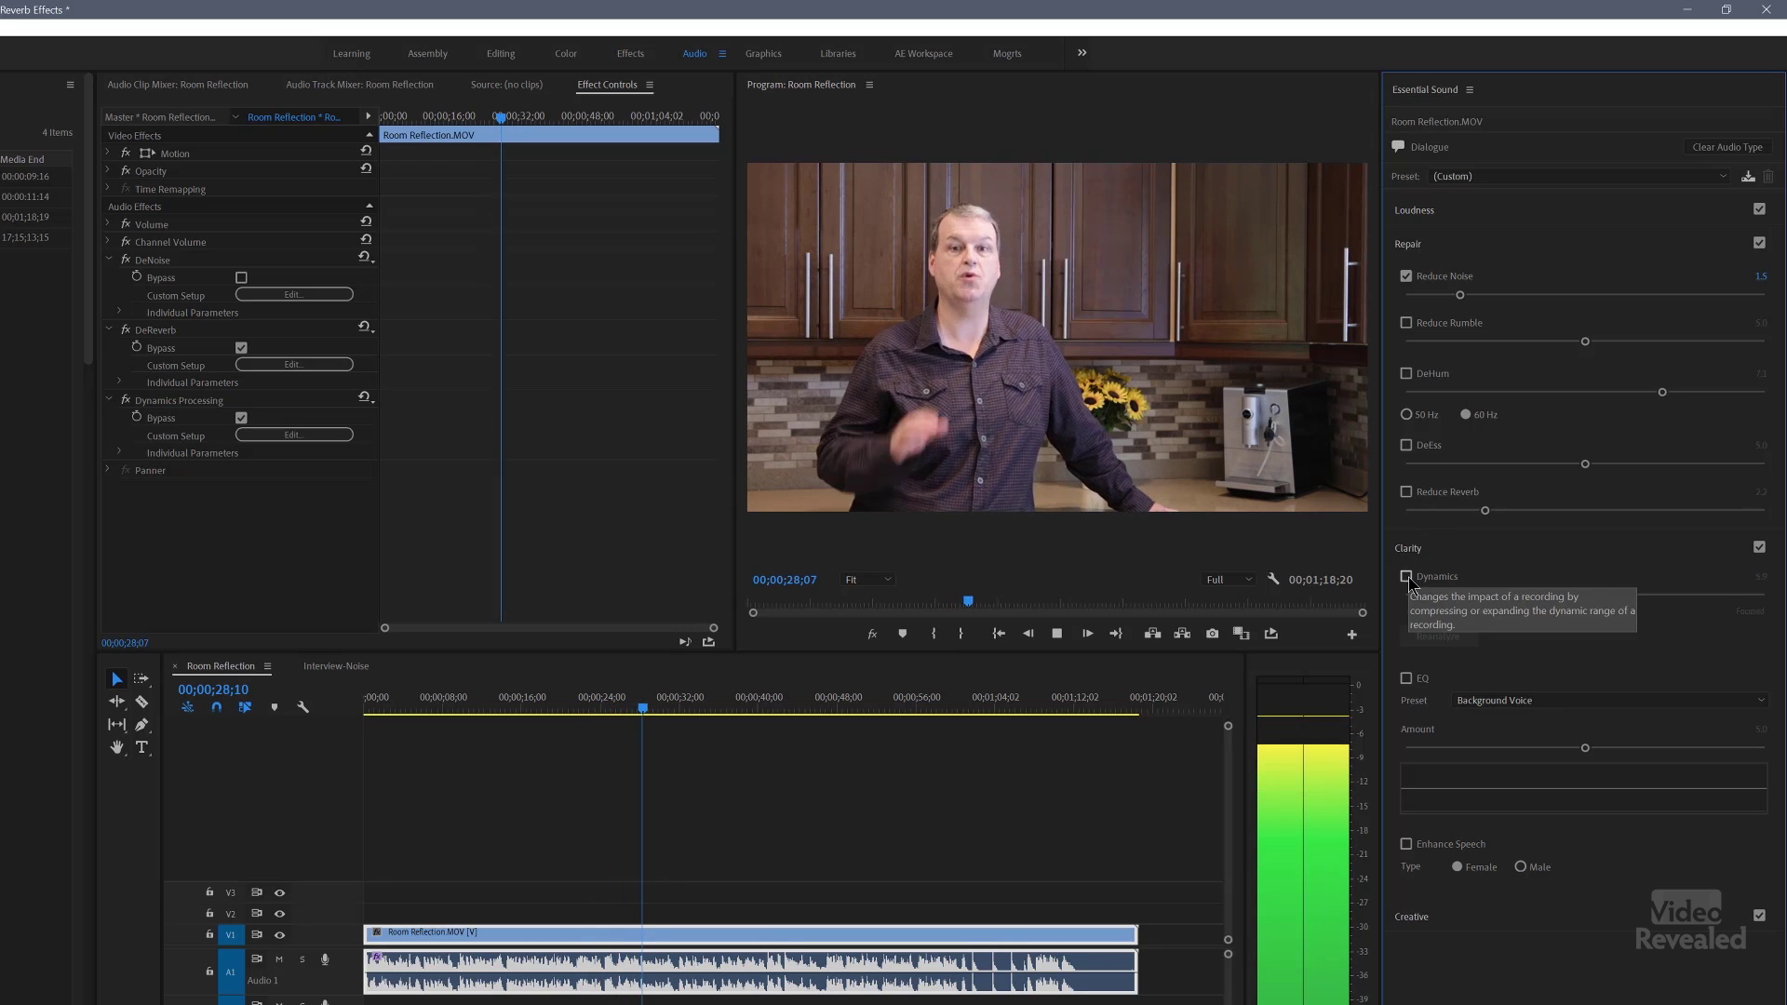
click(1406, 491)
click(1407, 577)
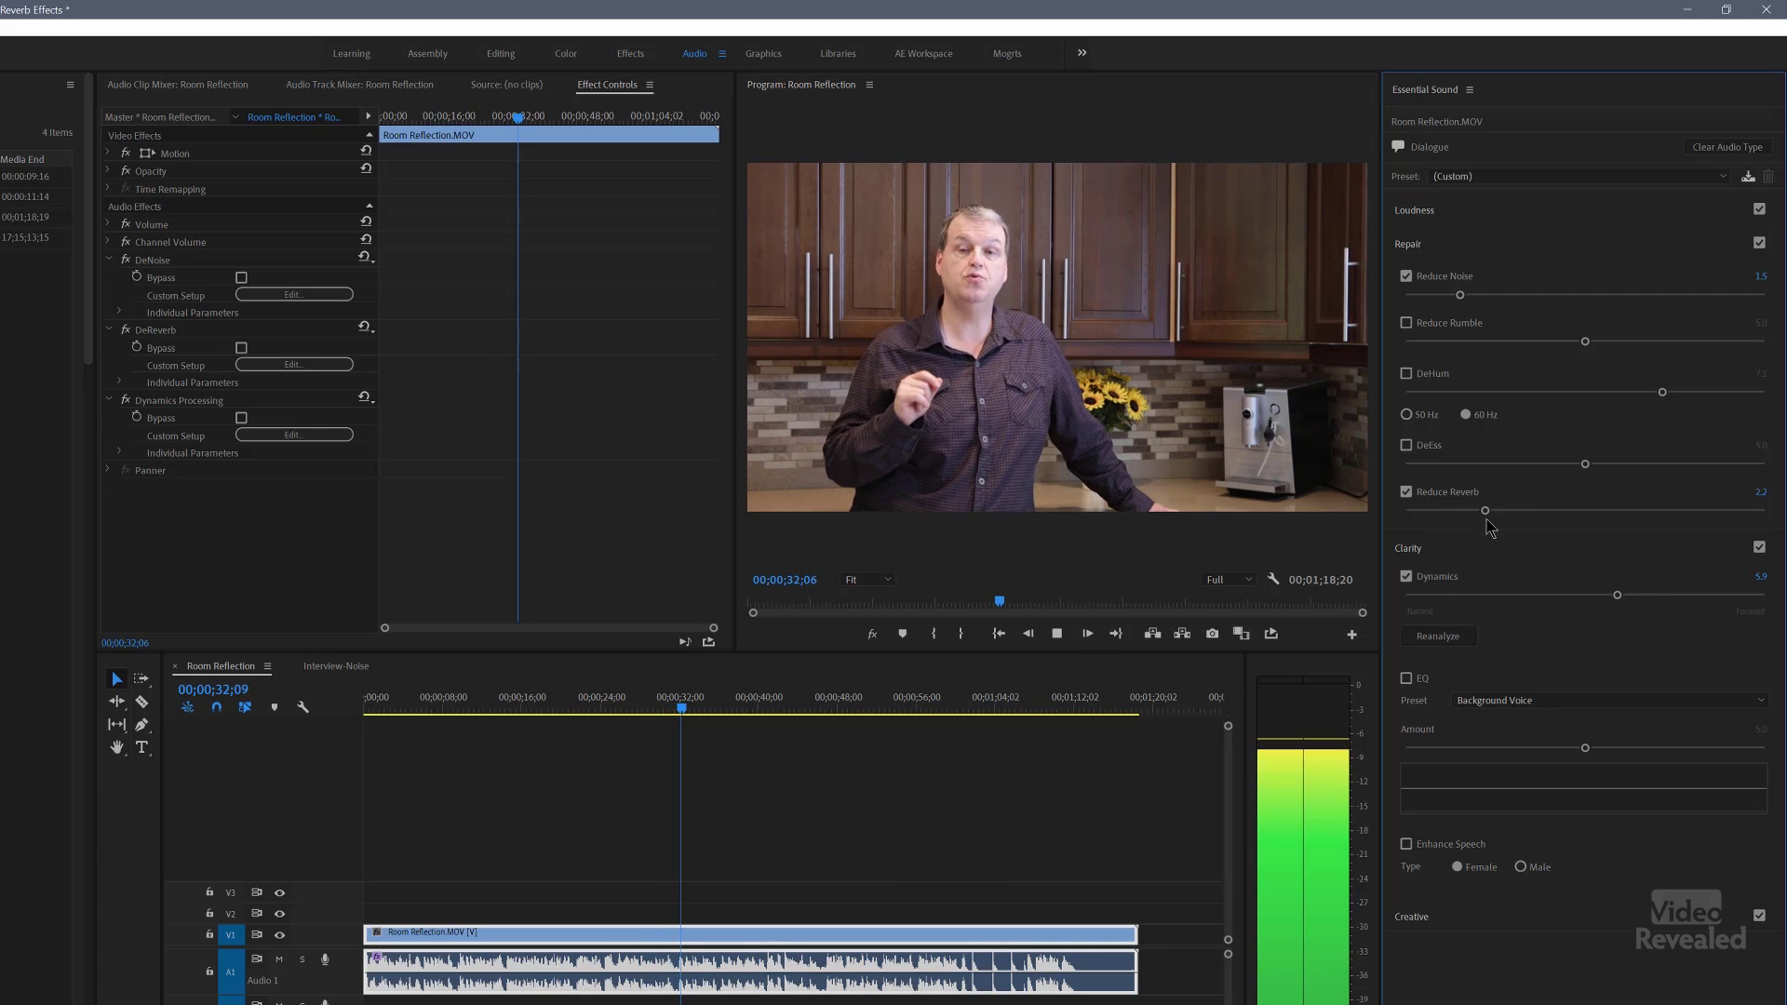
drag(1486, 511, 1529, 510)
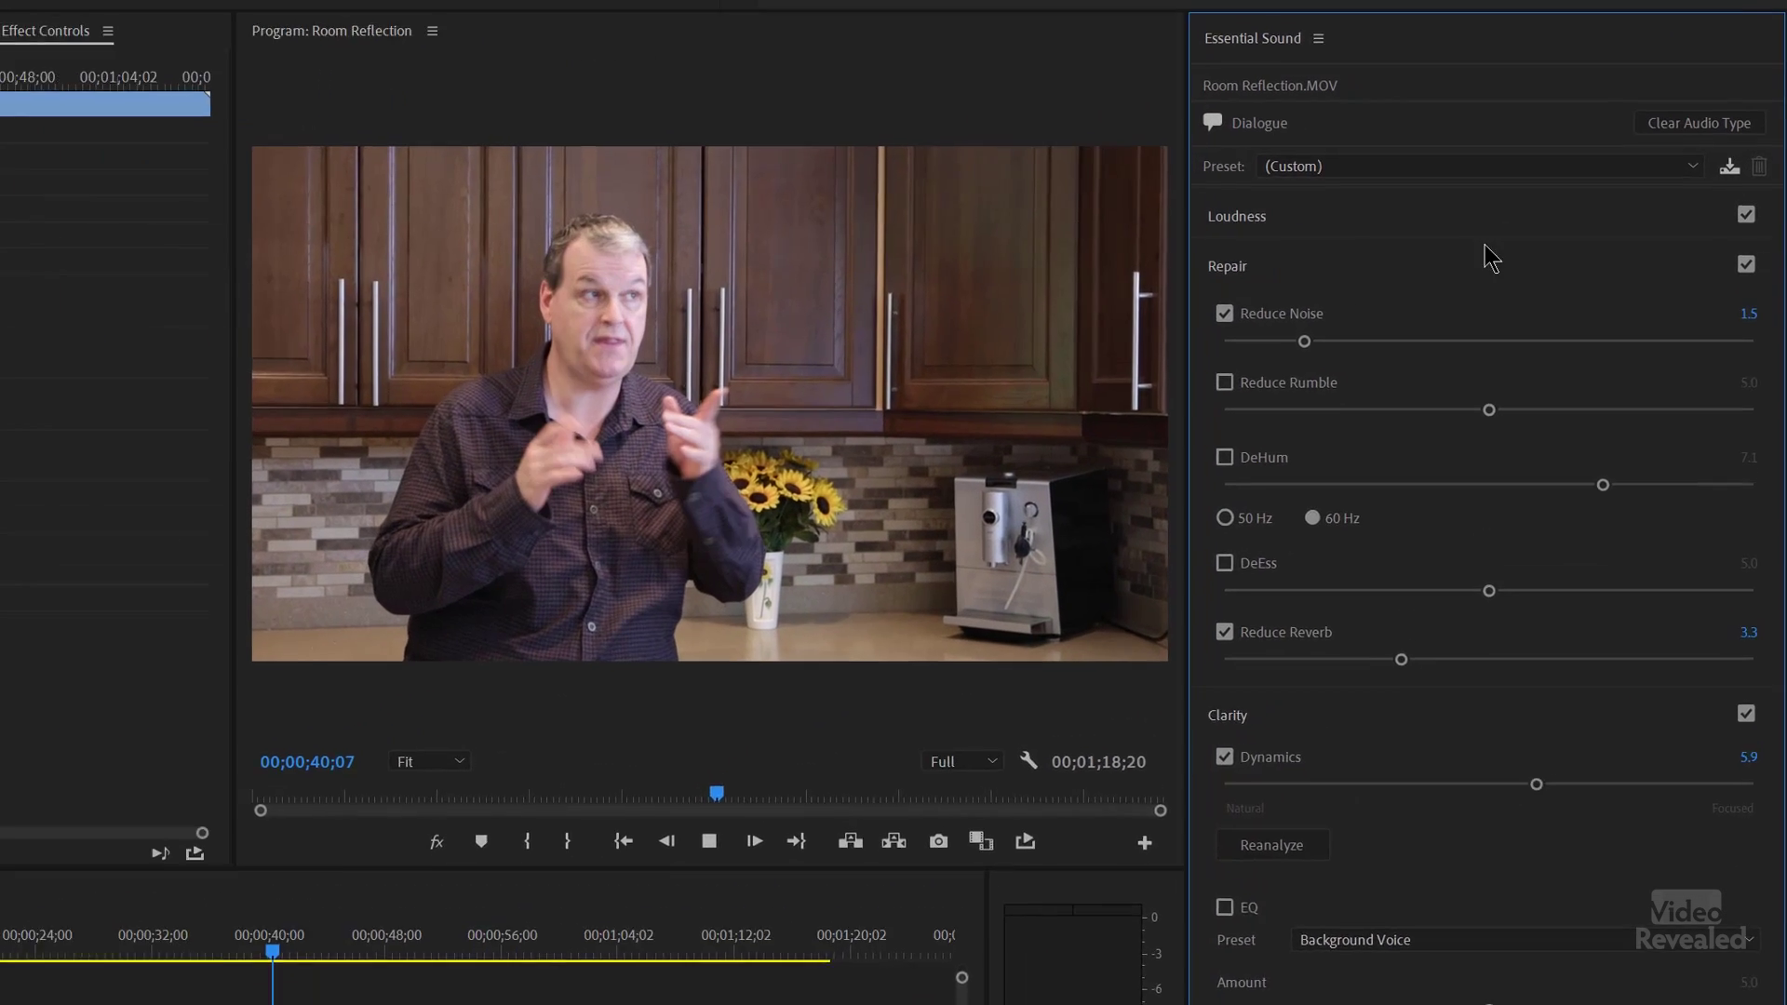
key(space)
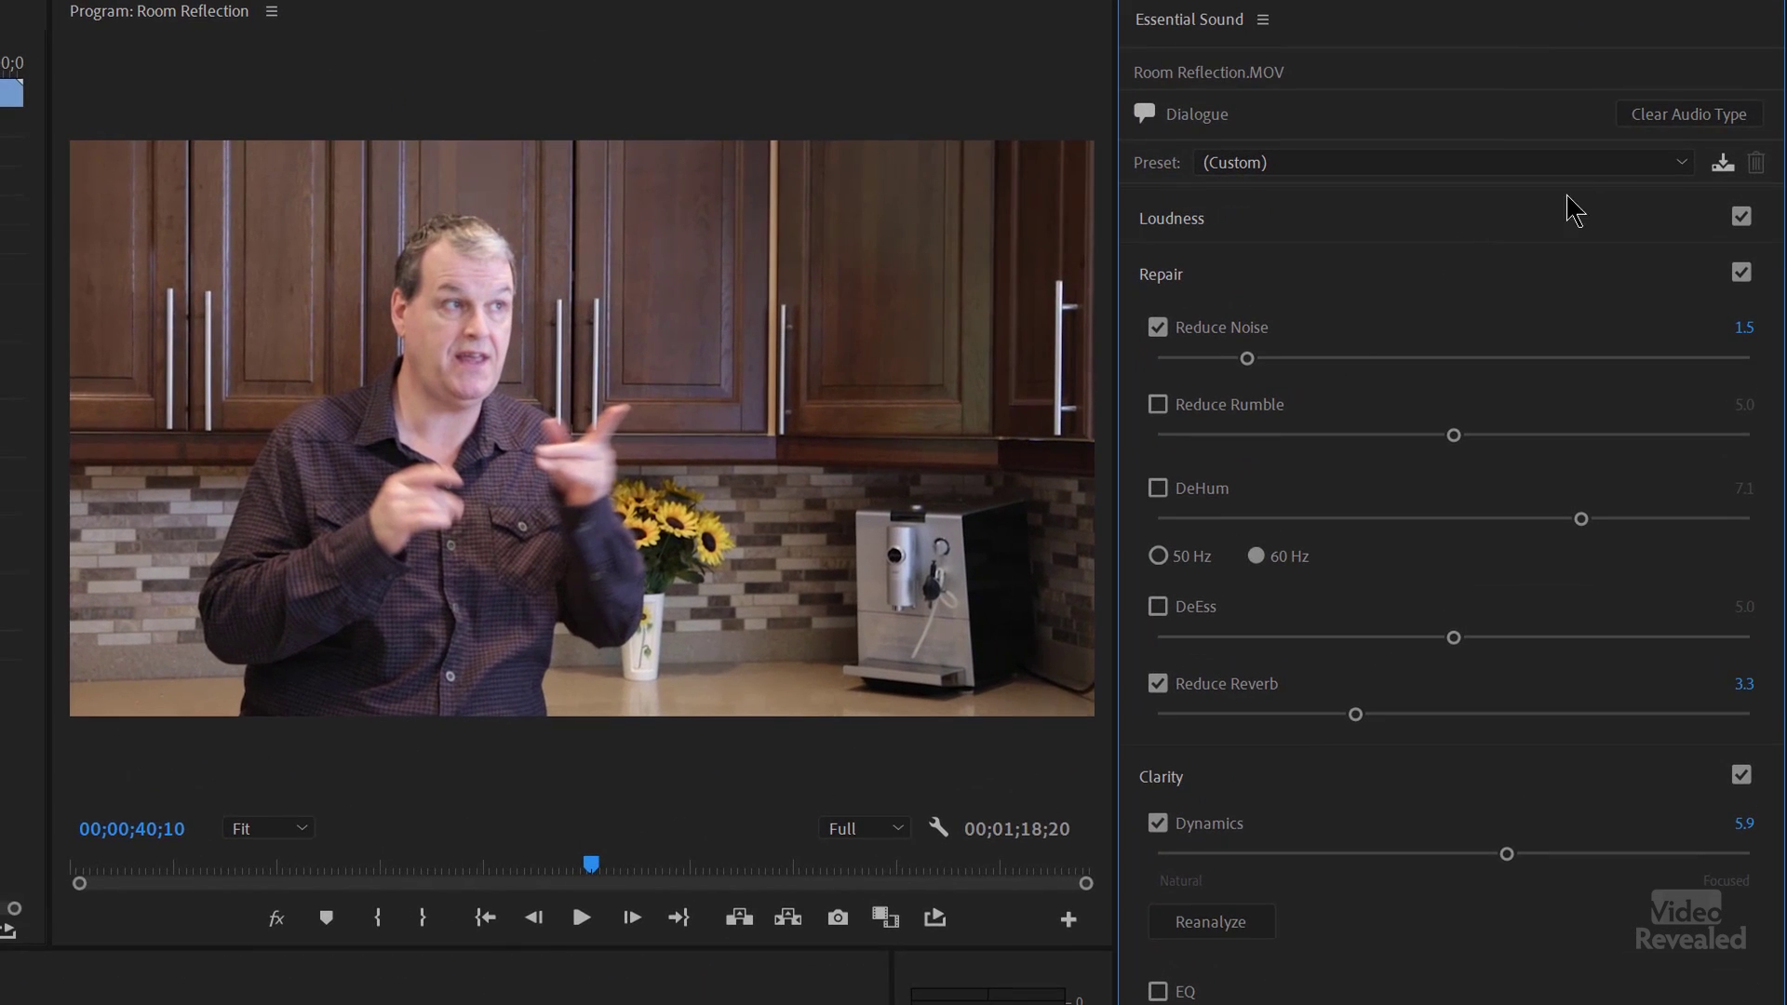
Step: Save the Essential Sound settings as the preset 'My DeReverb' and verify it in the Preset list
click(1721, 166)
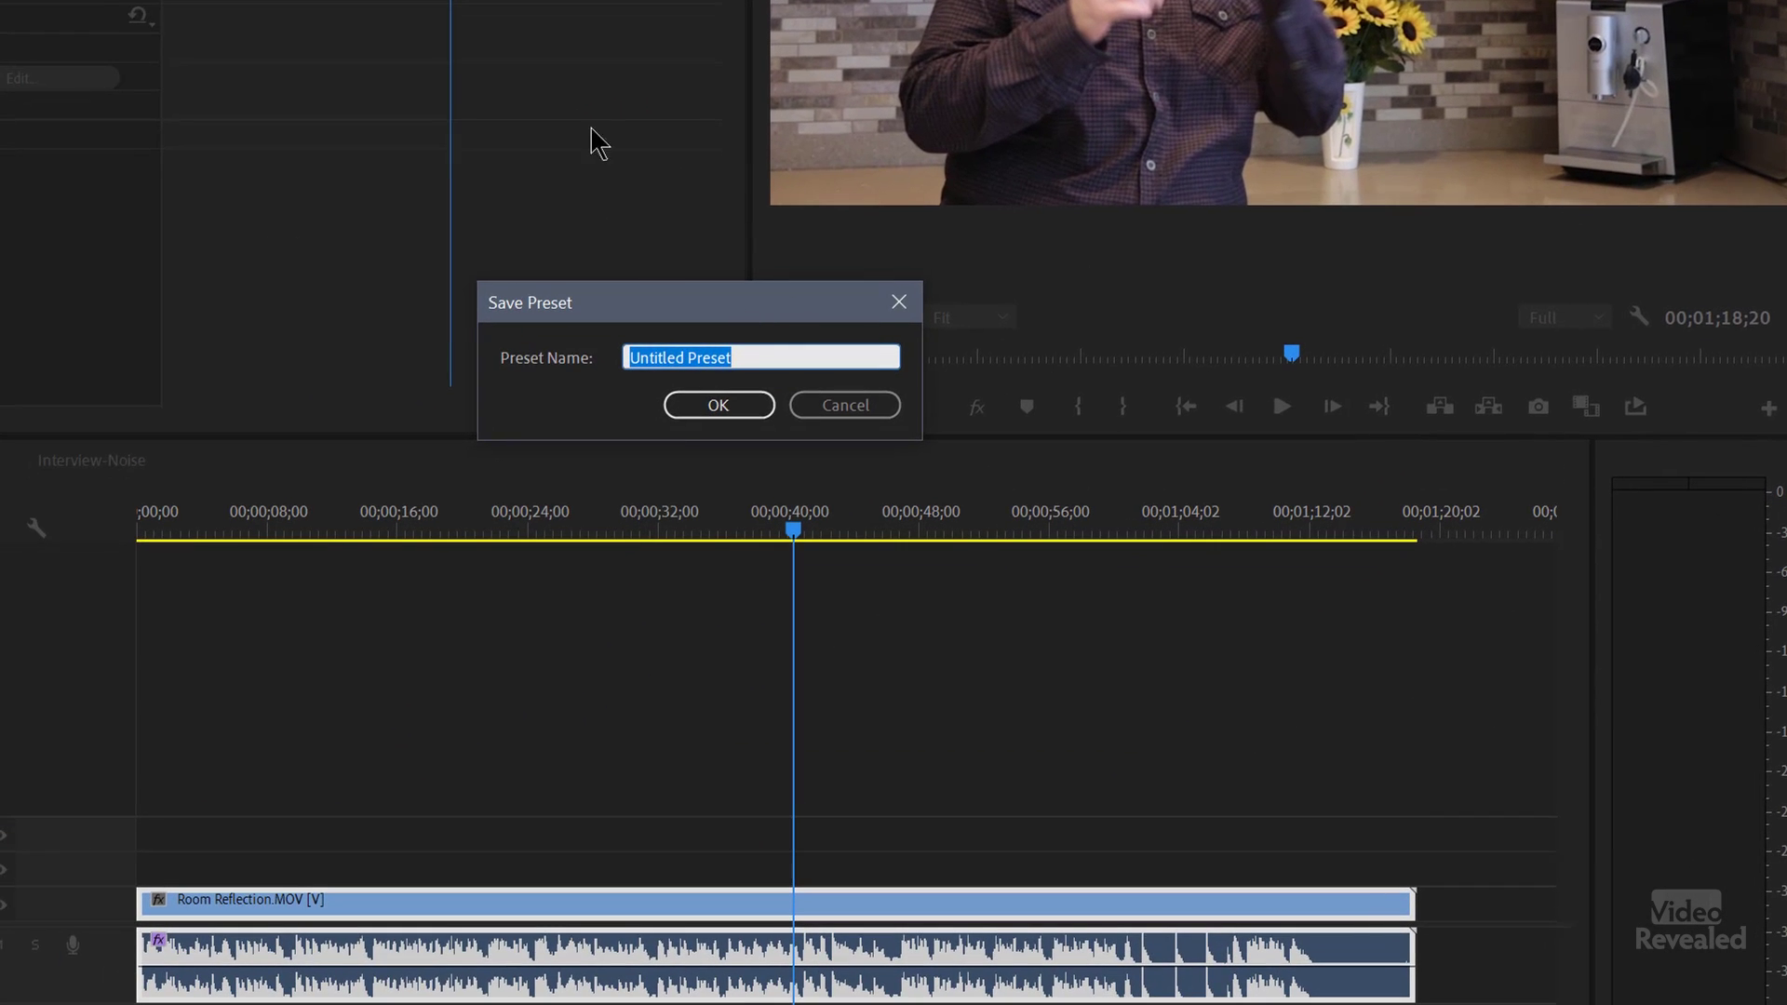
text(My DeReverb)
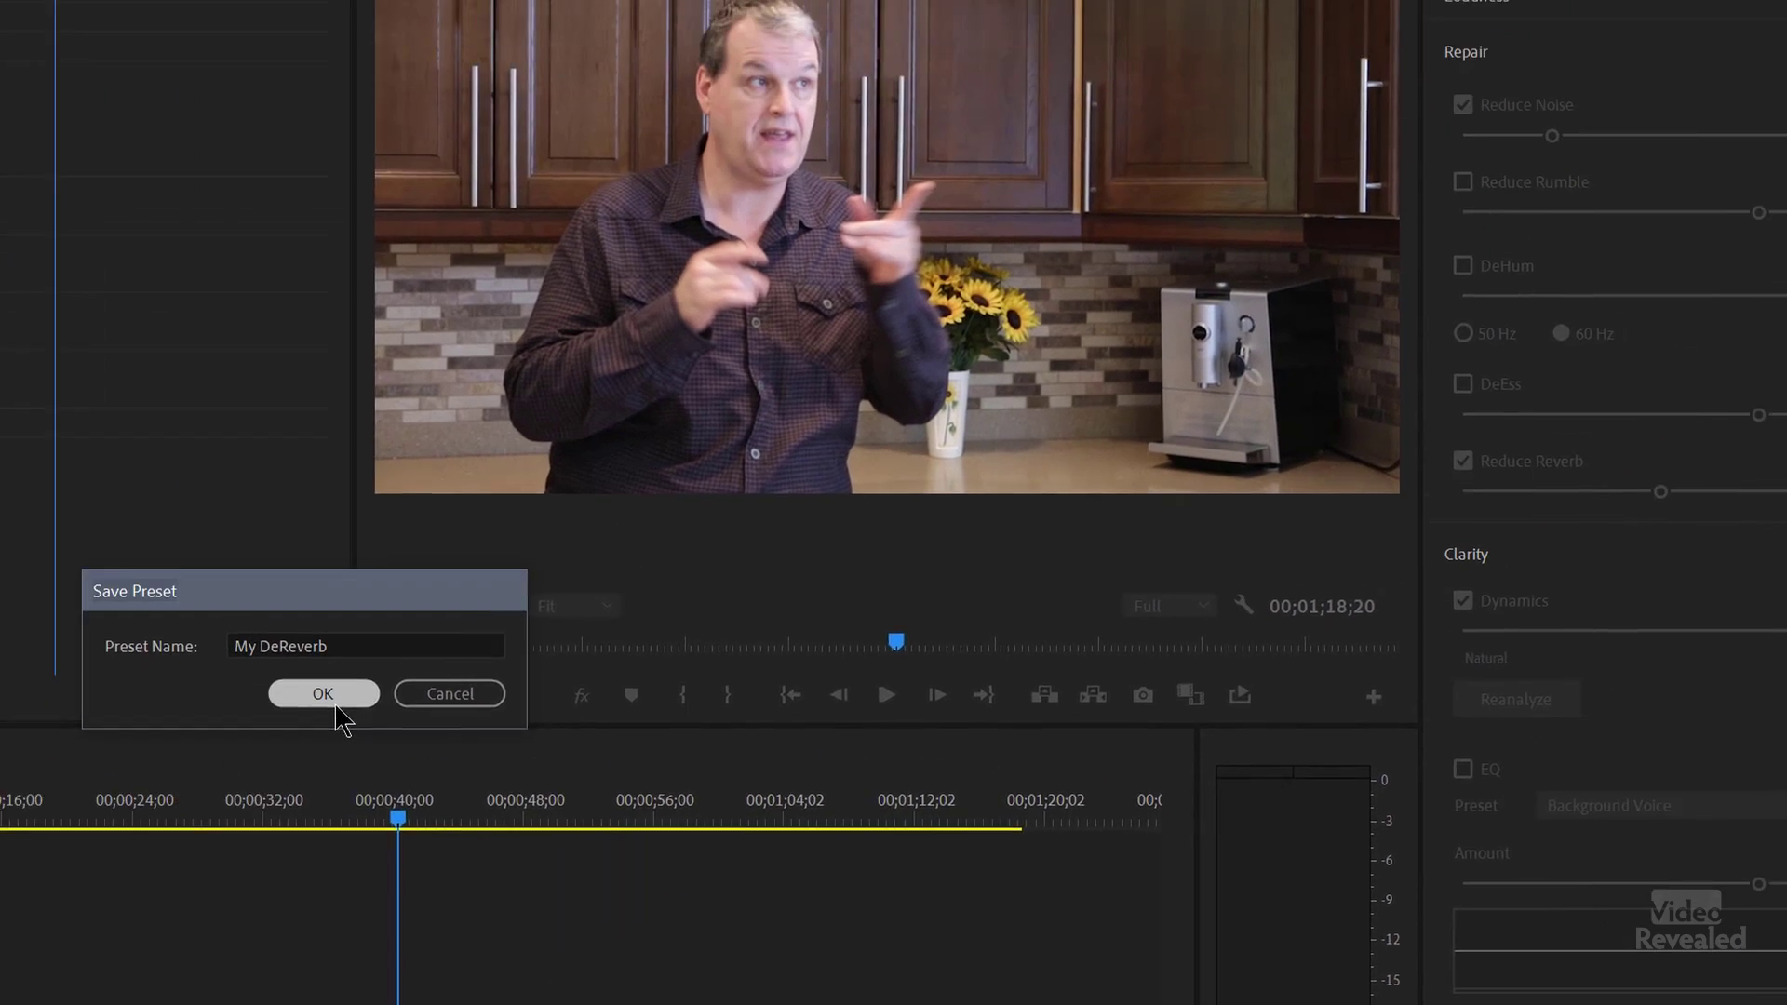
click(718, 406)
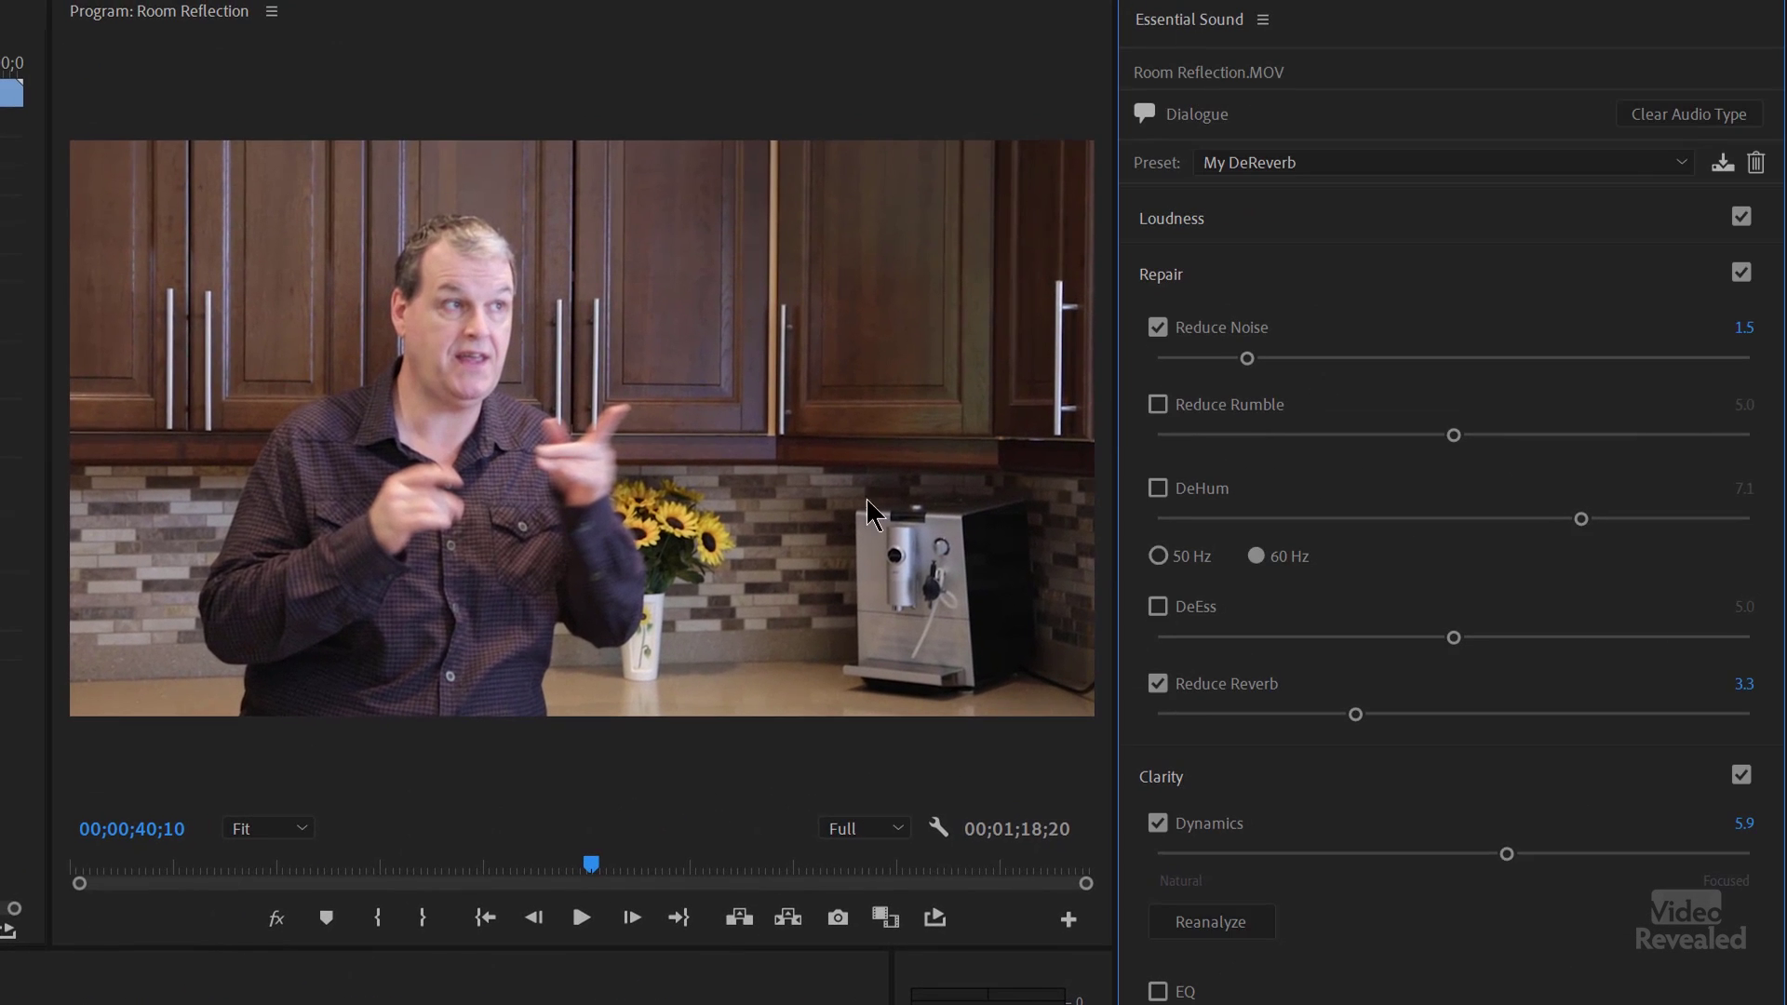
click(1675, 164)
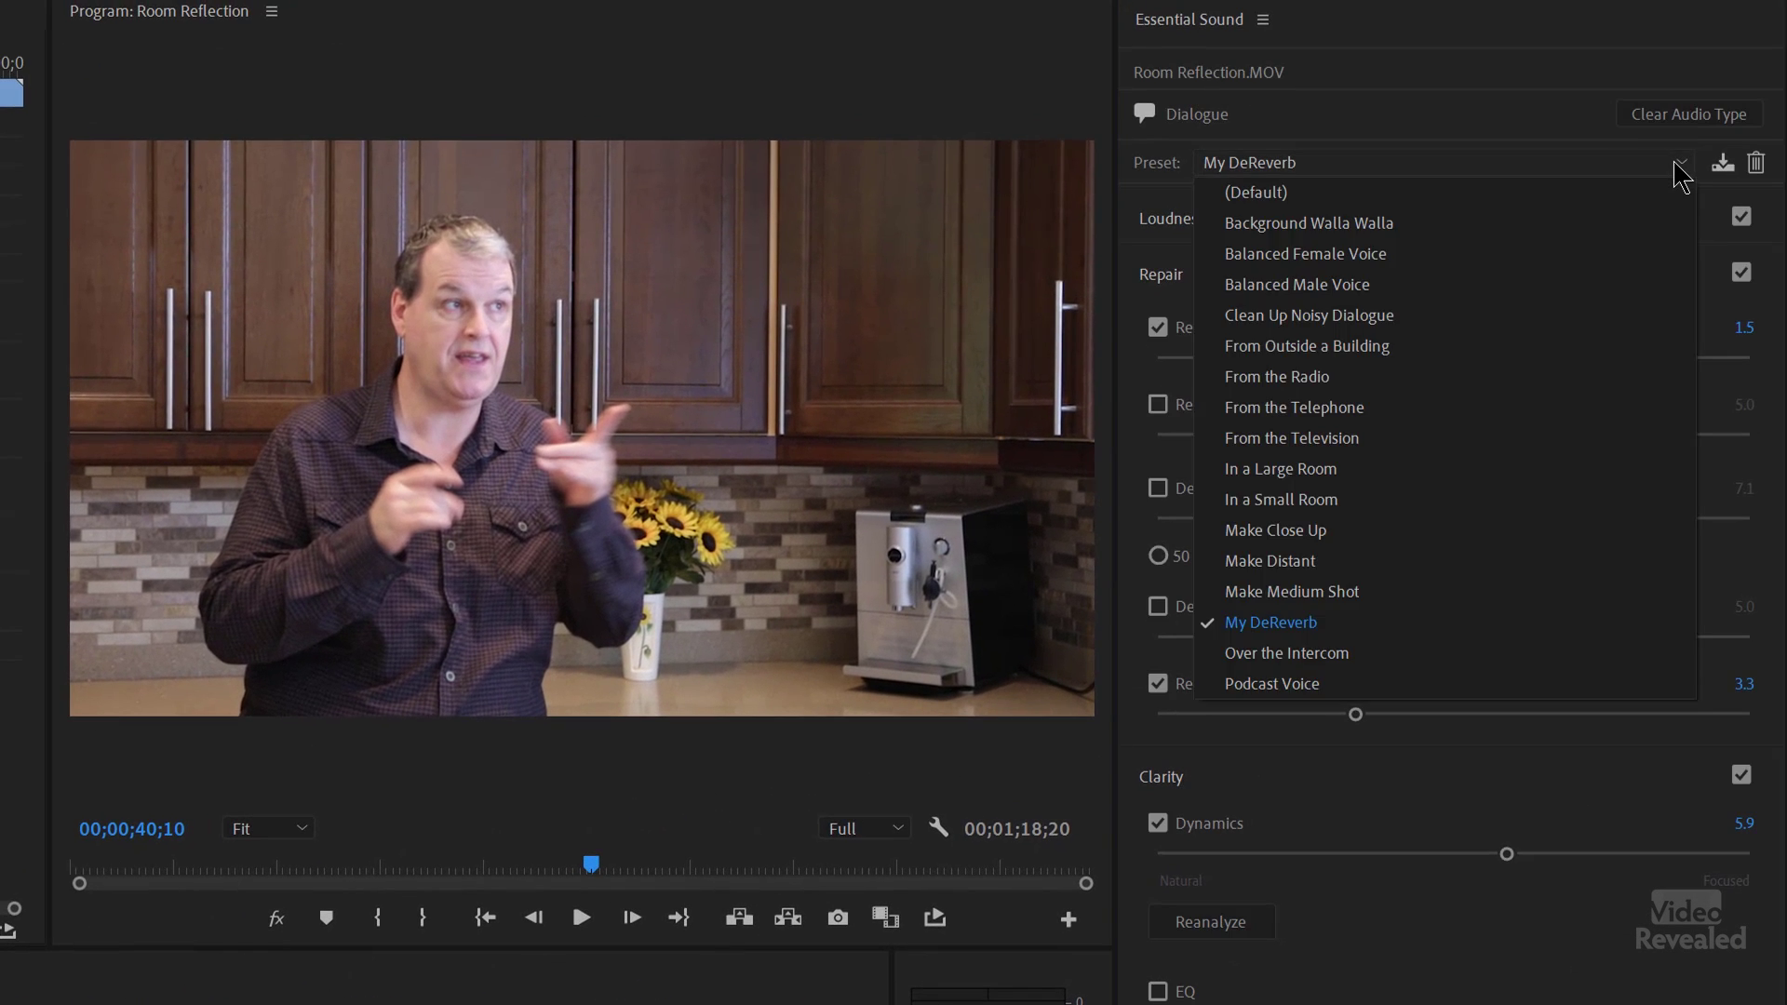
click(1344, 624)
click(677, 982)
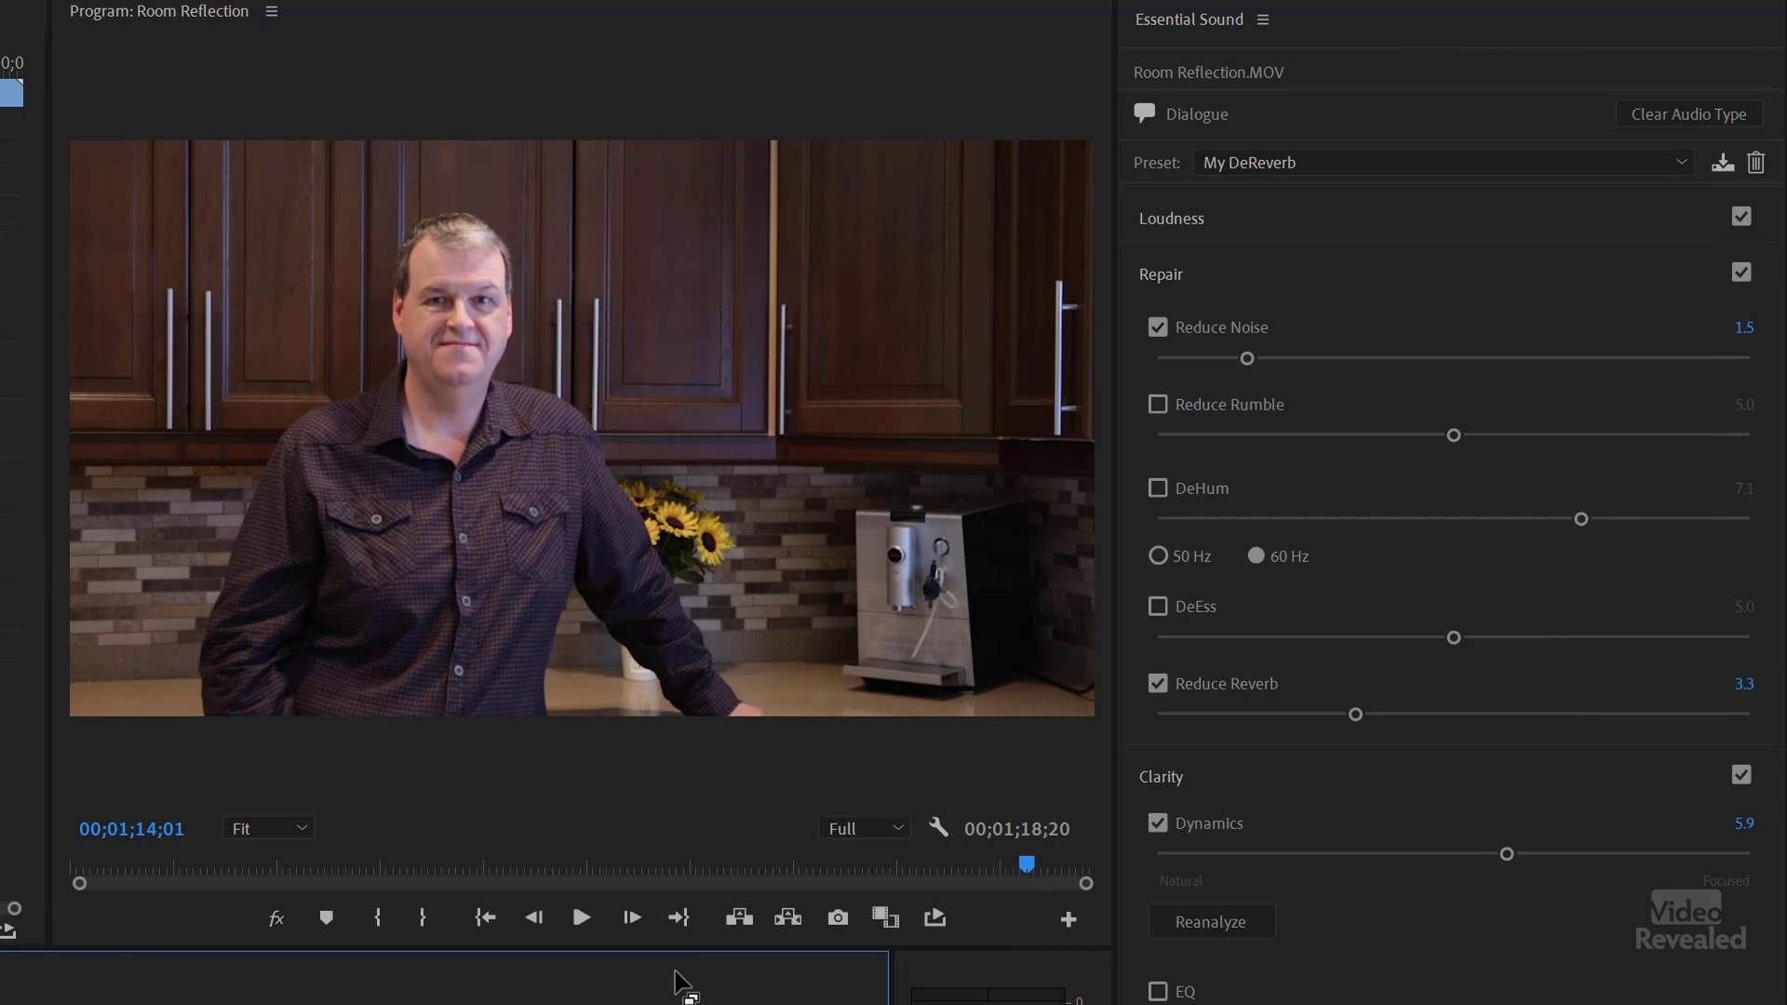